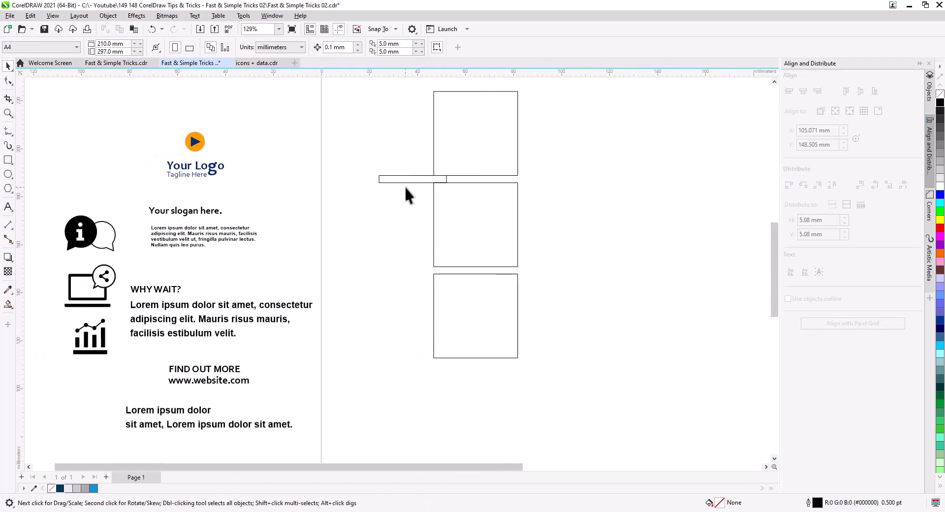
- Copy the thin 3 mm spacer rectangle, rotate the copy by 90° and place it against the bottom square's left edge
left_click_drag(405, 178, 571, 290)
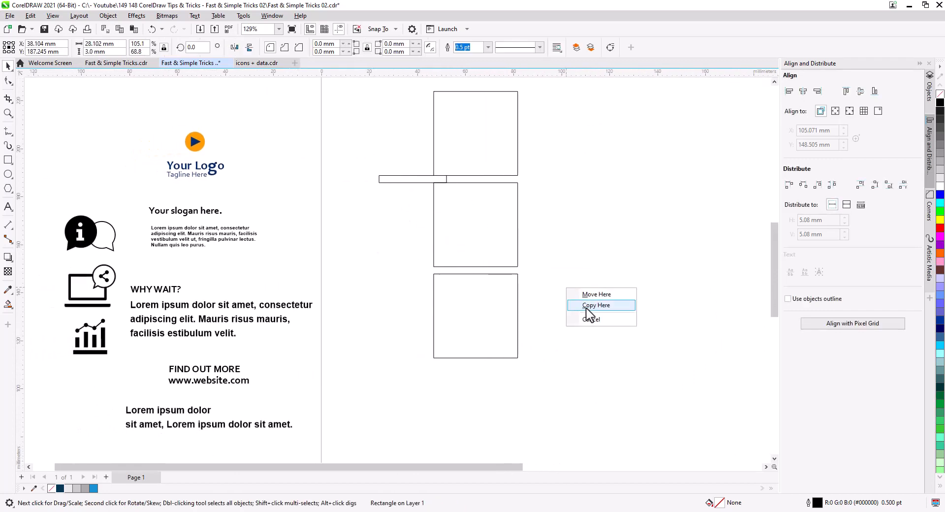
left_click(587, 306)
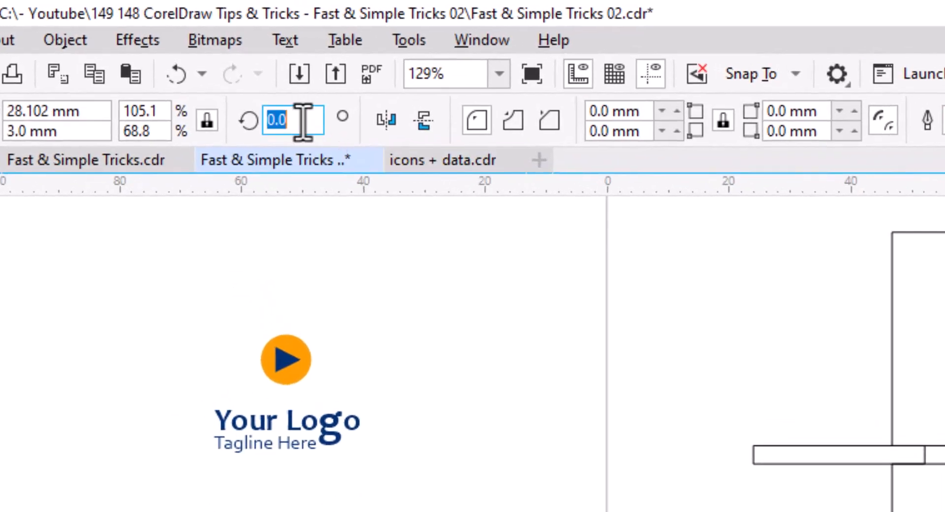
key("Return")
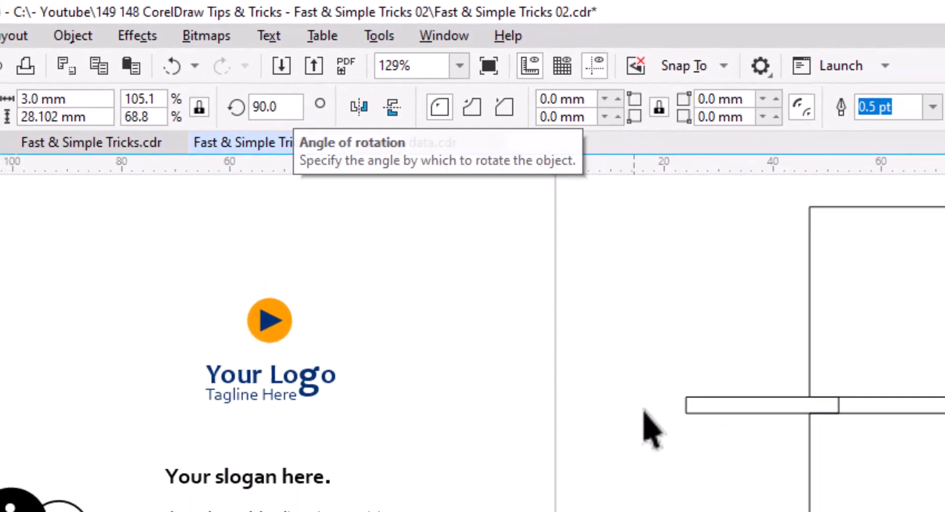
left_click_drag(575, 270, 434, 339)
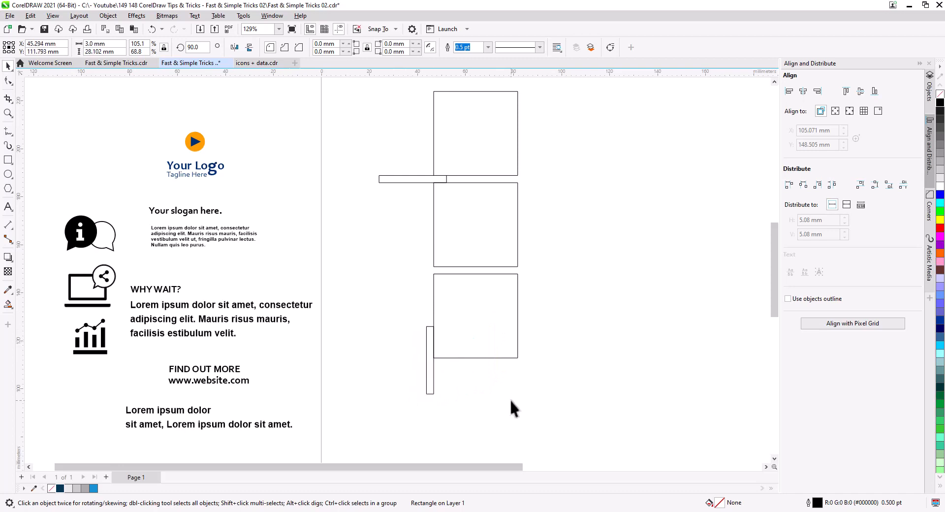
- Place a copy of the bottom square against the left side of the vertical spacer
left_click(514, 343)
left_click_drag(518, 345, 426, 346)
left_click(457, 367)
left_click(419, 370)
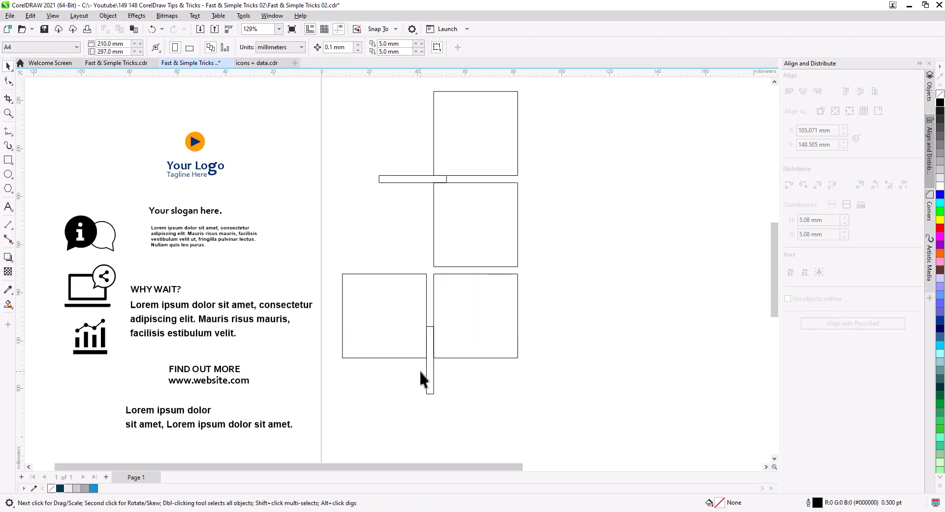
- Move the vertical spacer so it touches the right edge of the top square
left_click_drag(432, 379, 538, 107)
left_click_drag(558, 129, 521, 182)
left_click(579, 303)
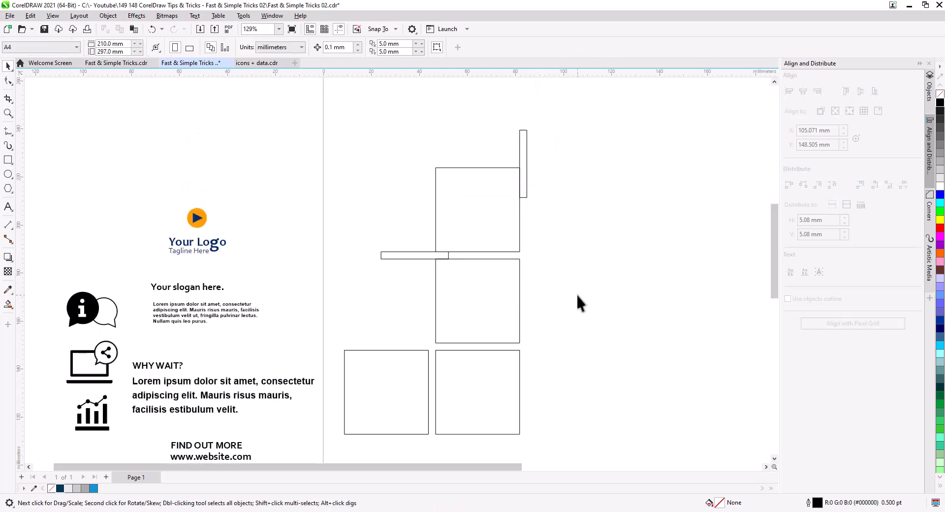
- Select the upper two squares and copy their combined height value of 73.0 mm
left_click_drag(577, 296, 569, 262)
left_click(509, 215)
left_click(486, 256, "shift")
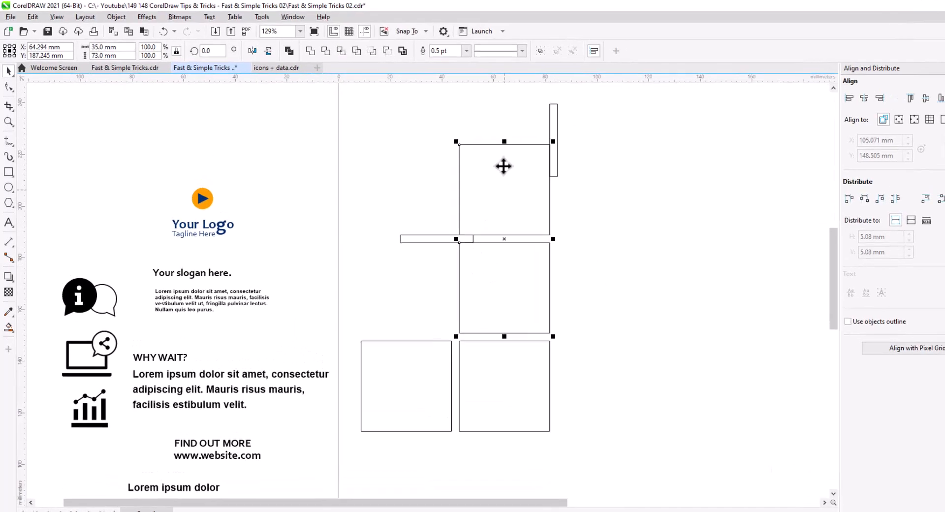
left_click(98, 55)
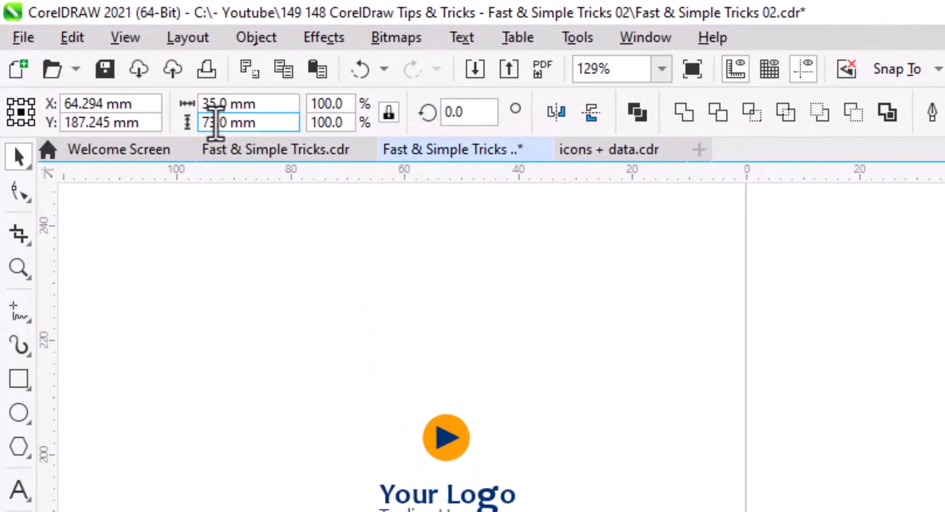
double_click(215, 123)
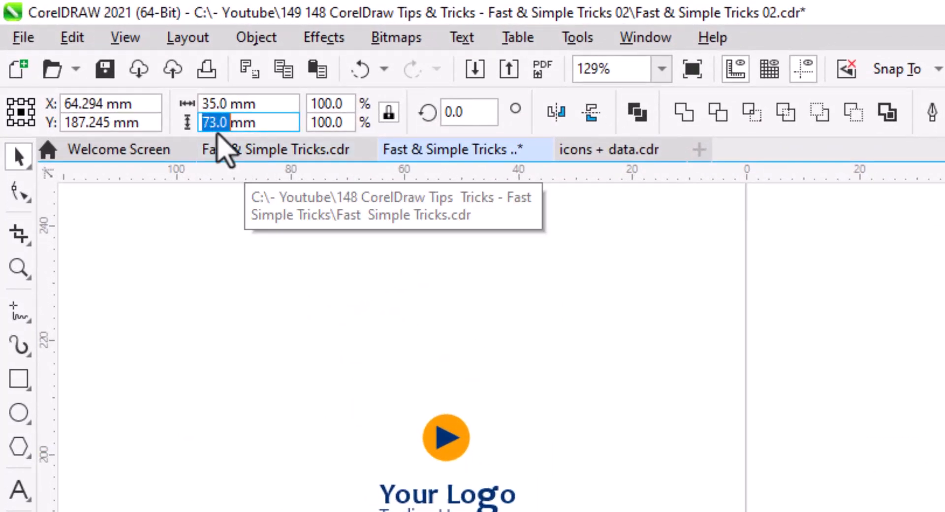
right_click(217, 122)
left_click(262, 202)
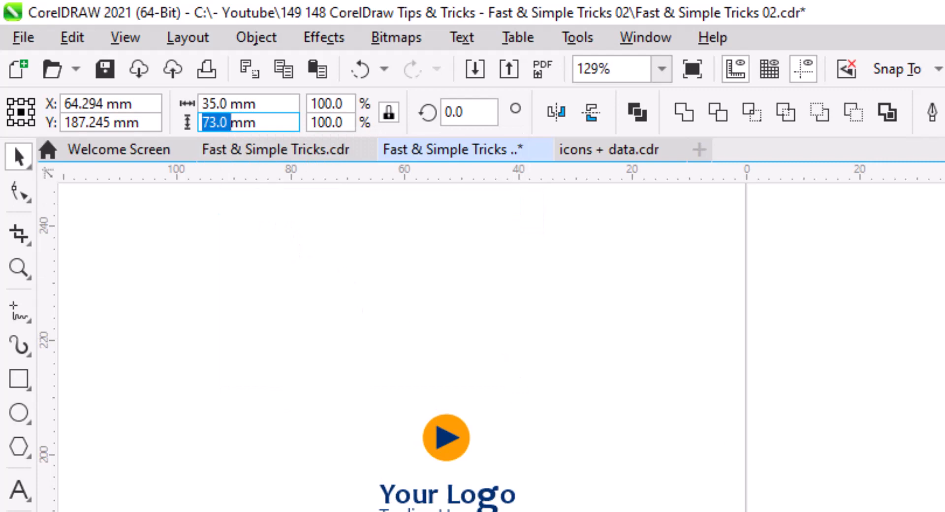
left_click(784, 416)
- Duplicate the top square to the right and set the copy's size to 73 × 73 mm
left_click_drag(451, 173, 582, 205)
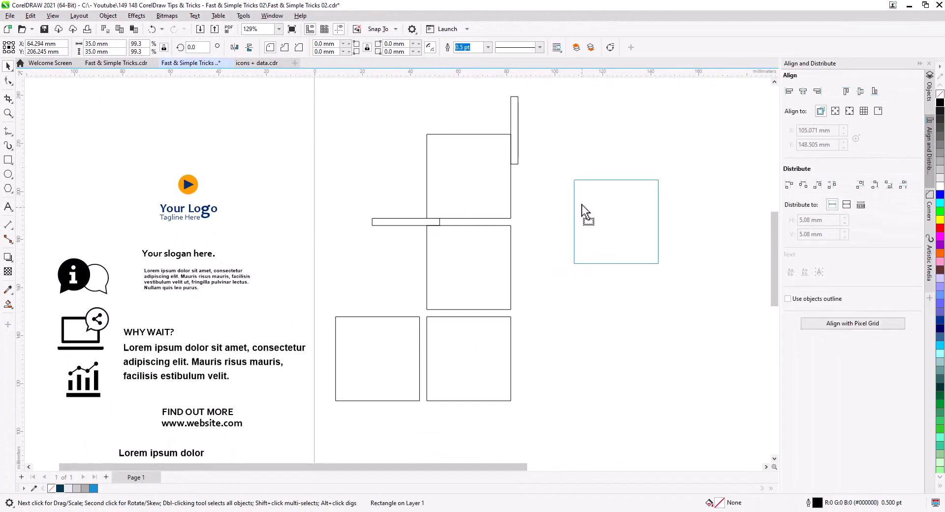
left_click(609, 221)
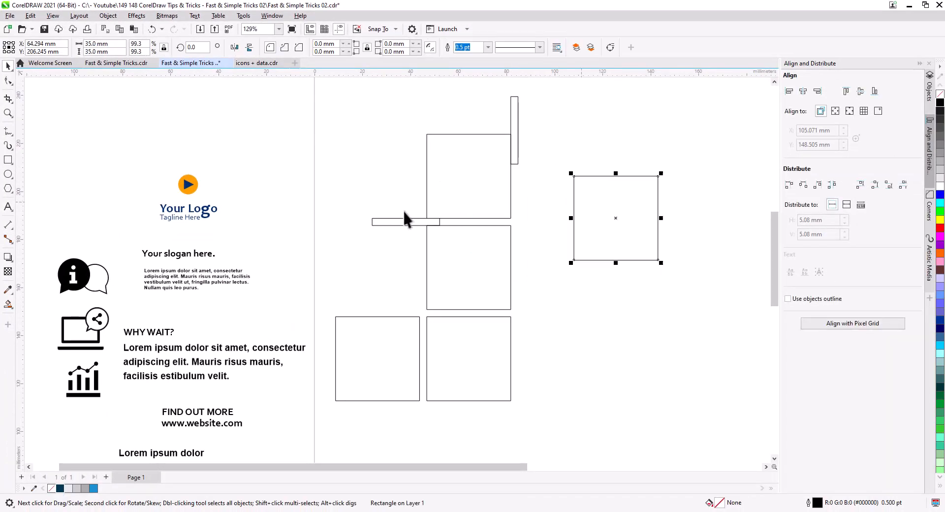
right_click(93, 45)
left_click(120, 92)
key("Return")
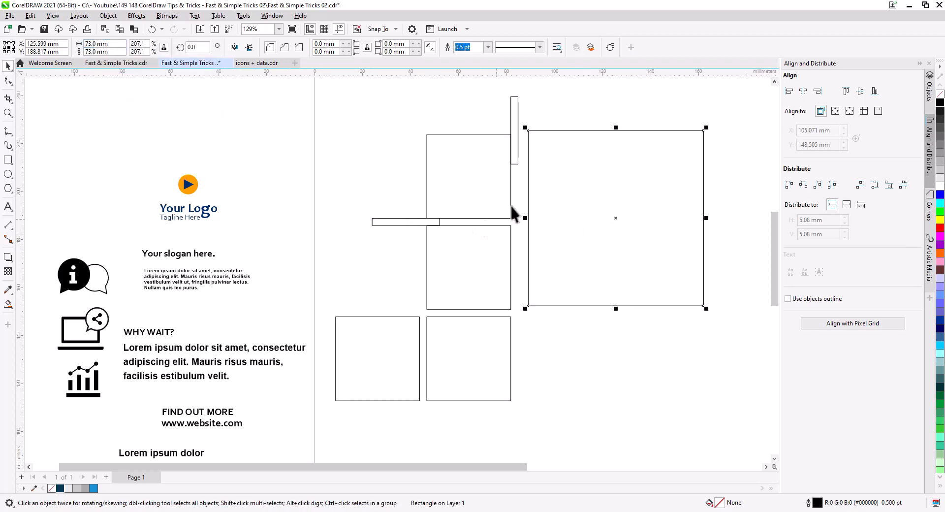
- Place the large square against the vertical spacer and align its top edge with the small top square
left_click_drag(529, 149, 519, 149)
left_click(489, 168, "shift")
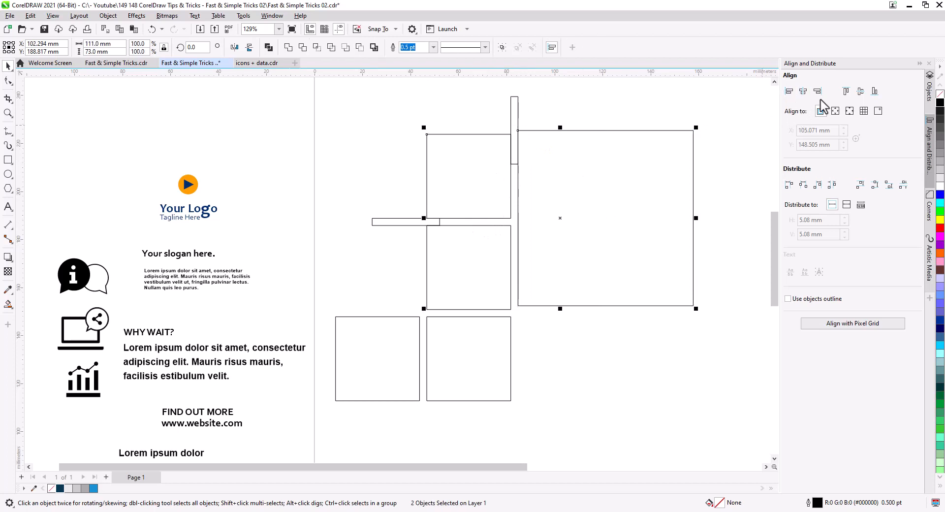
left_click(846, 92)
left_click(679, 120)
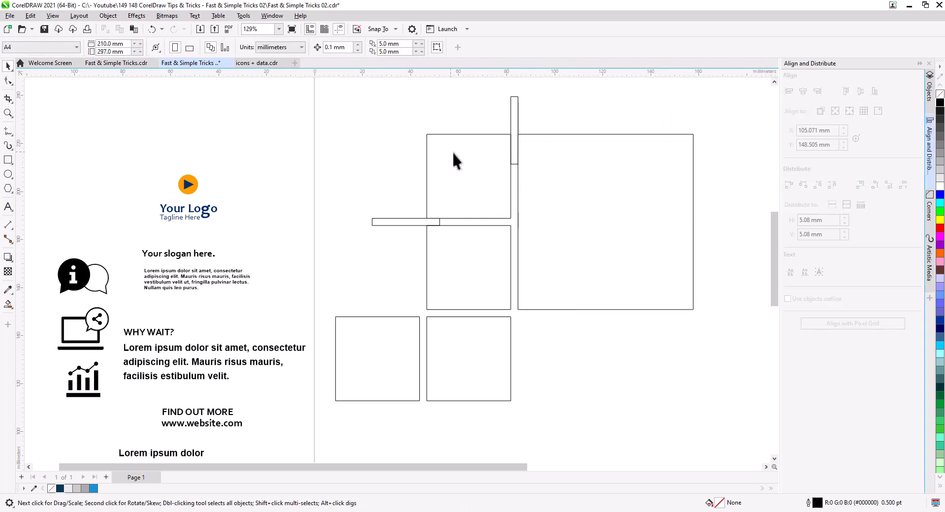
- Move the horizontal spacer so it rests on the large square's top edge
key("h")
left_click_drag(577, 208, 513, 225)
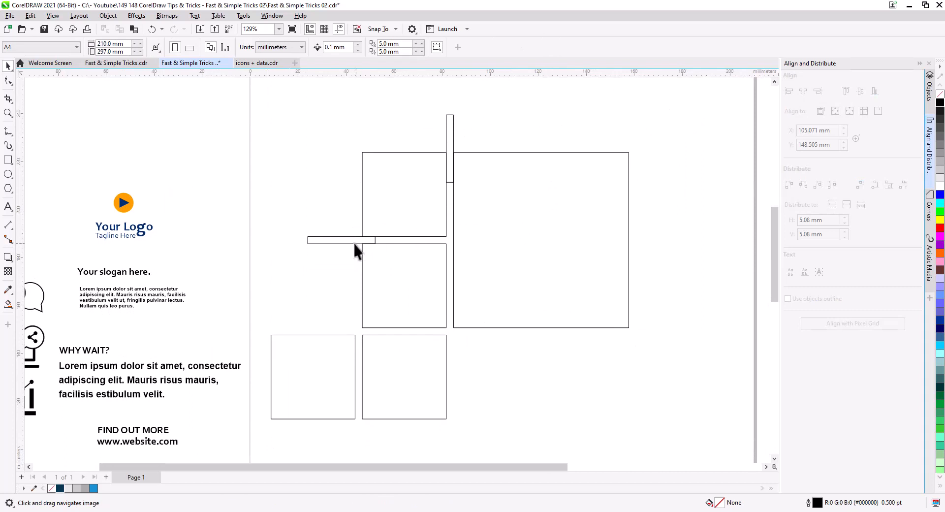
left_click_drag(337, 243, 464, 153)
- Copy the small square beside the large one to above the horizontal spacer and left-align the copy with the large square
left_click(395, 237)
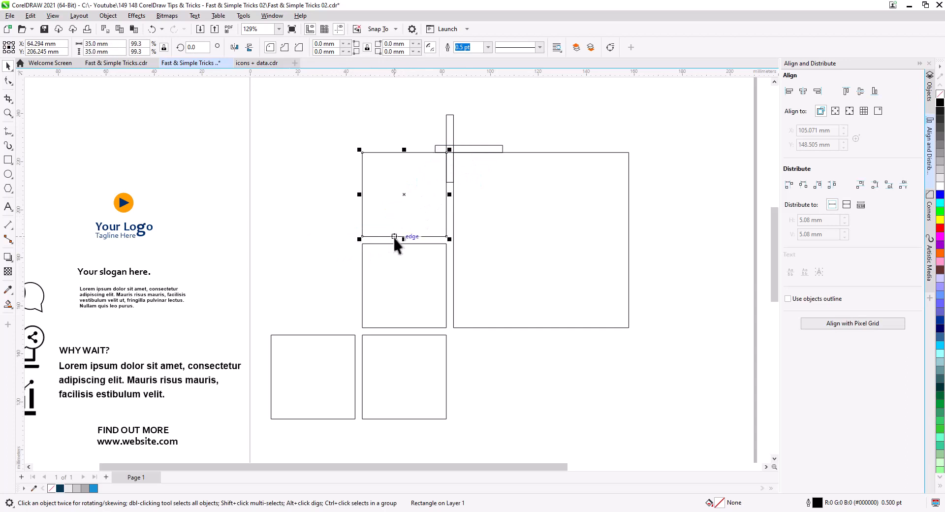
left_click_drag(394, 236, 474, 146)
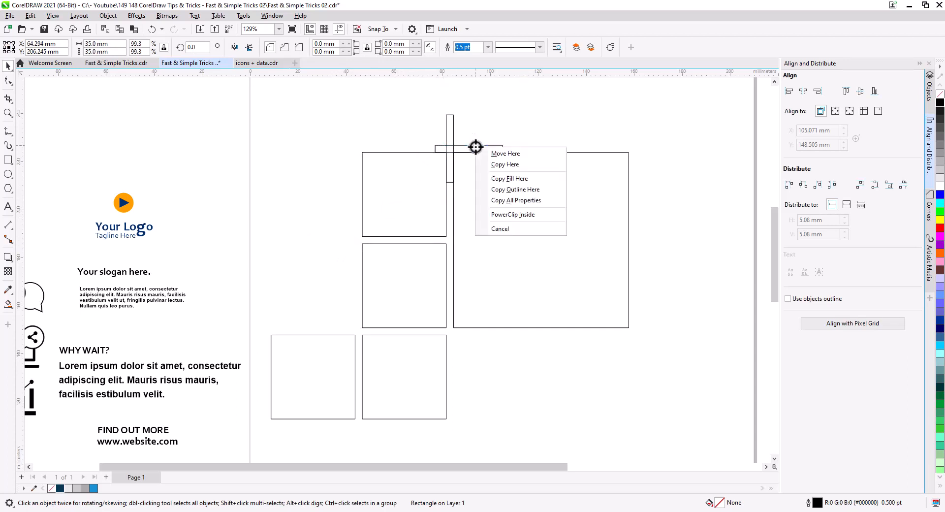
left_click(497, 165)
left_click(515, 185, "shift")
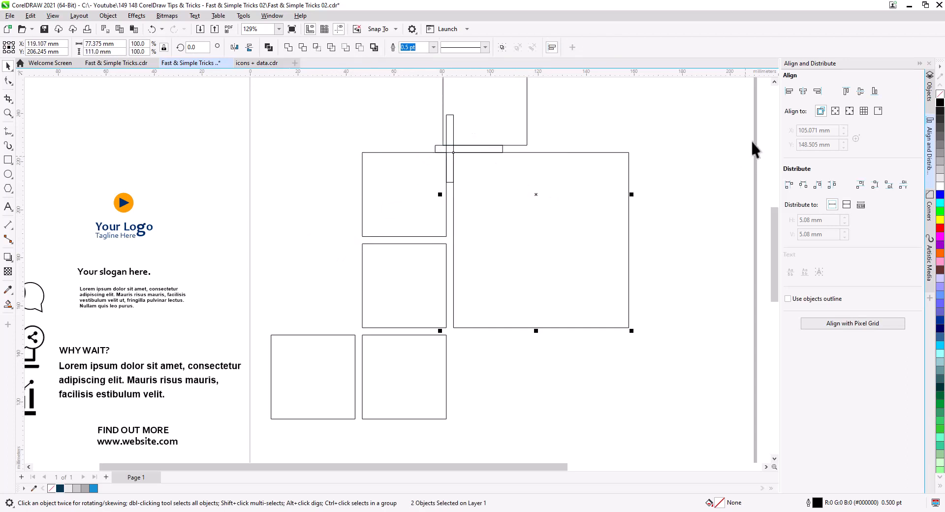
left_click(789, 91)
left_click(667, 126)
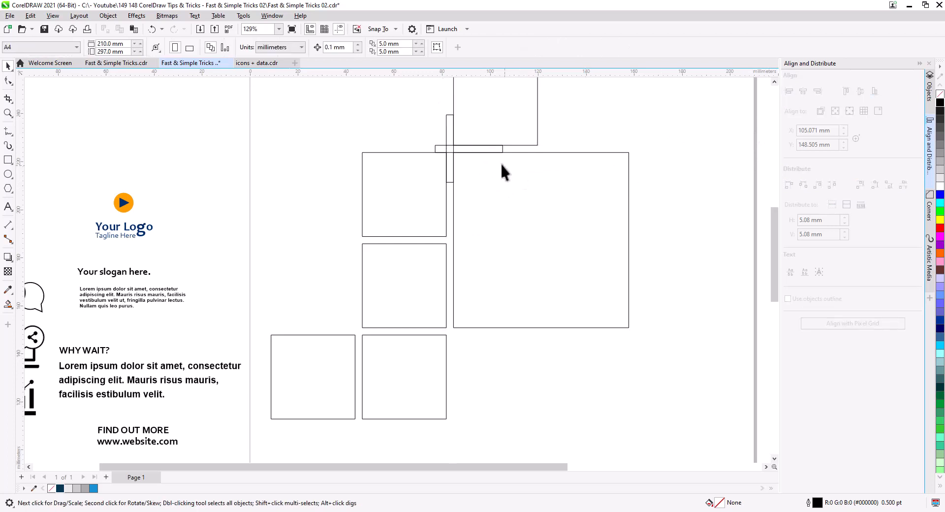
- Move both spacers together away from the squares to the page's left border
left_click(451, 131)
left_click(470, 148, "shift")
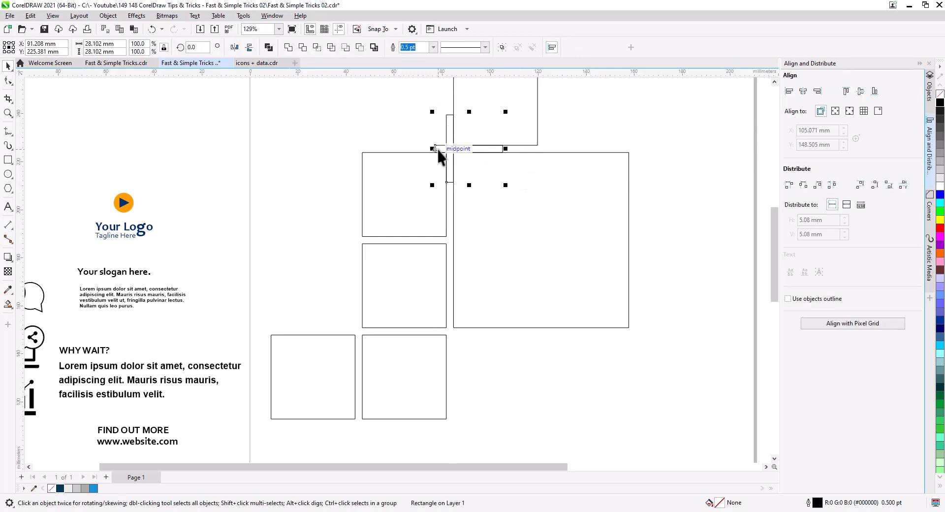
left_click_drag(241, 126, 238, 147)
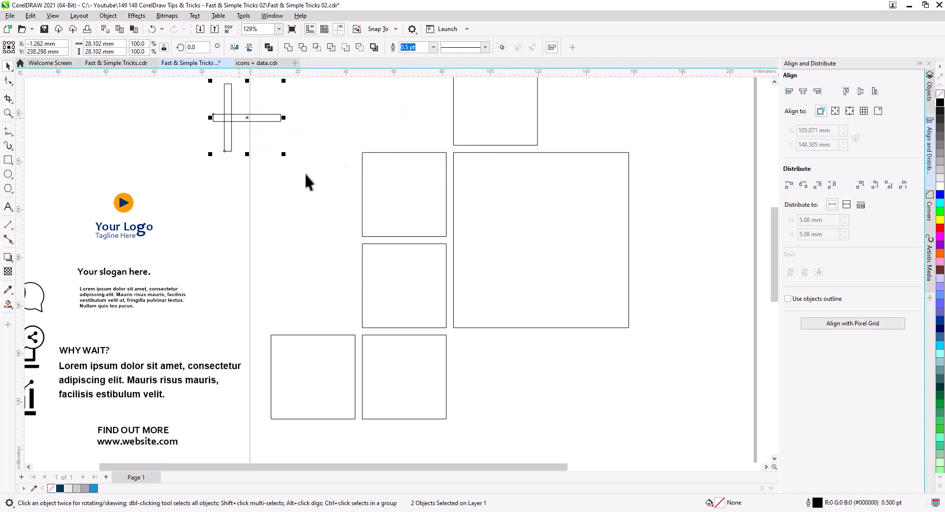
- Move the logo, icons and texts farther left of the page, and place both spacers off the page above them
scroll(345, 213, "down", 3)
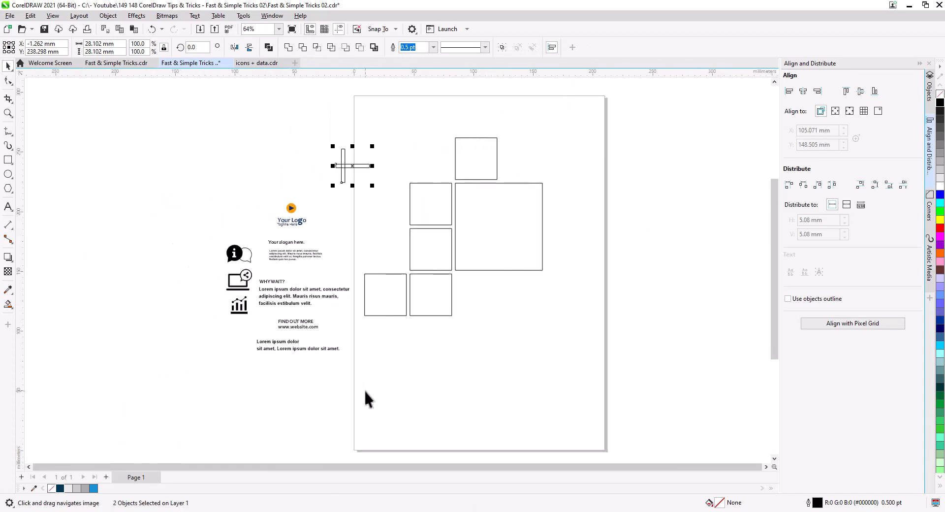
left_click_drag(235, 211, 210, 185)
left_click_drag(317, 291, 168, 269)
left_click(410, 329)
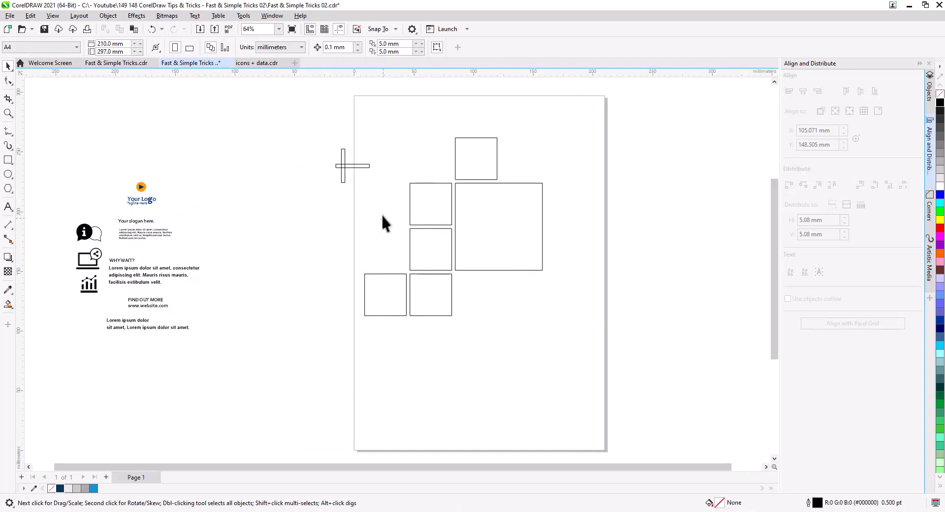
left_click_drag(381, 213, 329, 142)
left_click_drag(365, 177, 261, 118)
left_click(340, 192)
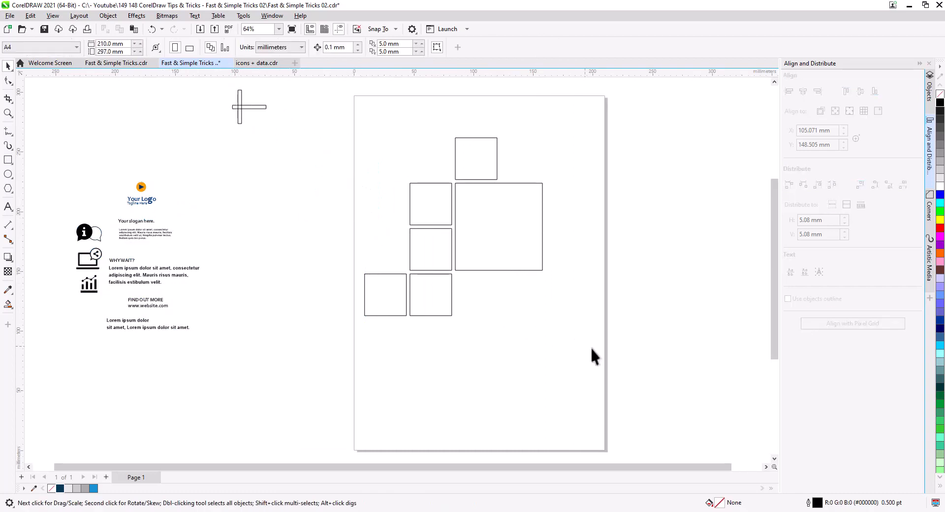
- Rotate all six squares together by 45°
left_click_drag(354, 143, 354, 142)
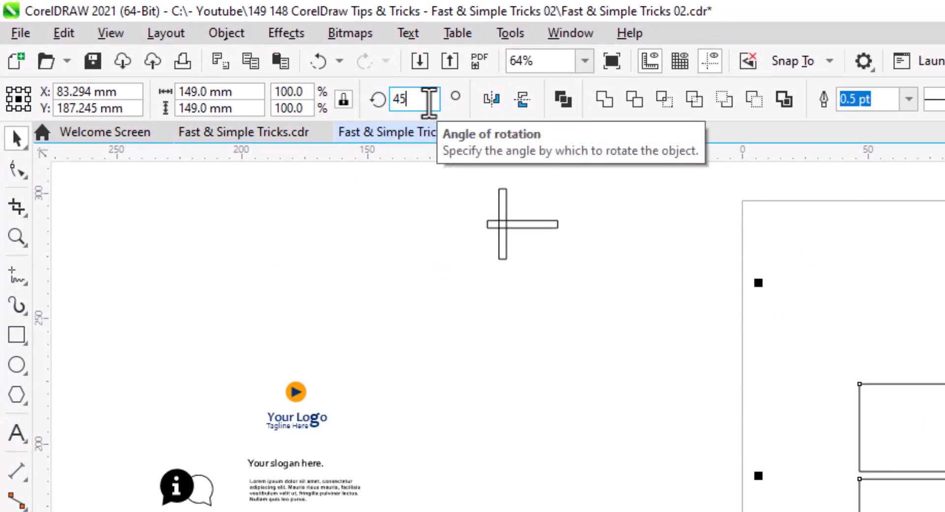
key("Return")
key("ctrl+shift+a")
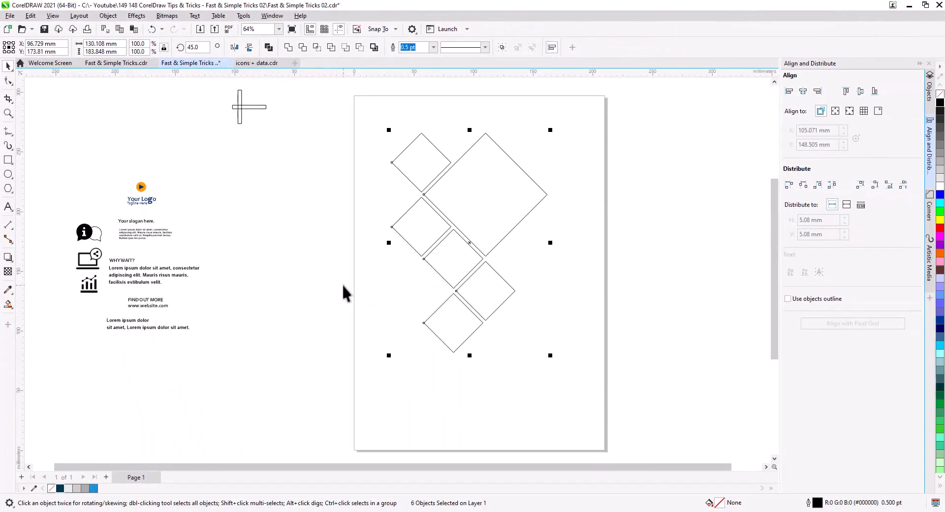
left_click(288, 296)
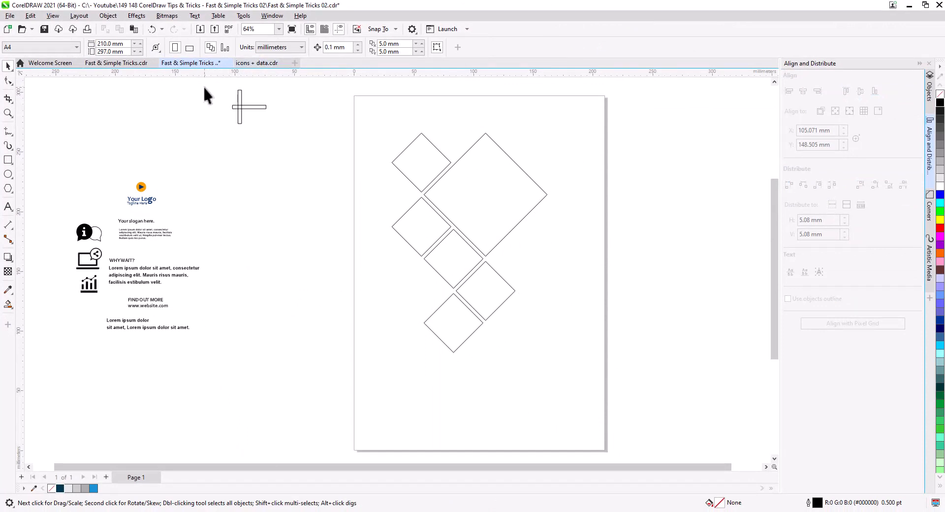
- Change the A4 page to landscape and move the six rotated squares into its left half
left_click(190, 48)
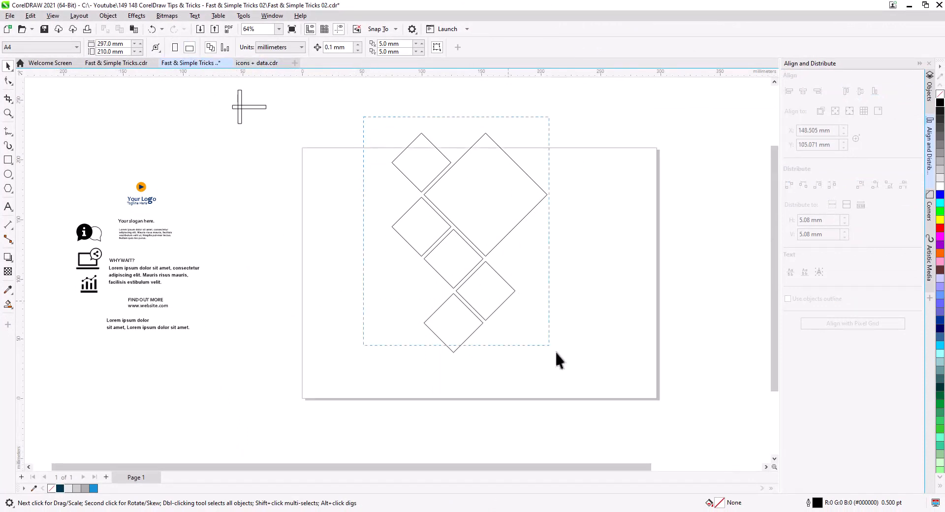
left_click_drag(519, 223, 446, 256)
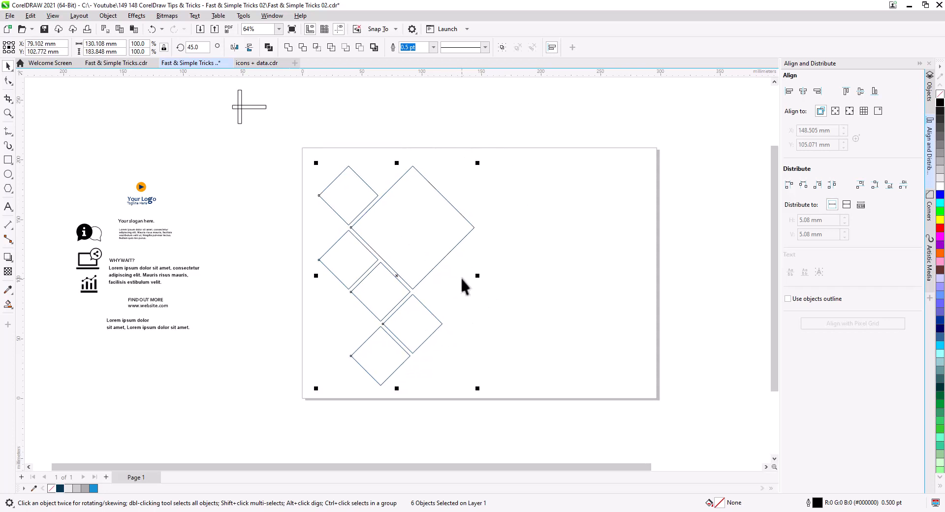
left_click(505, 319)
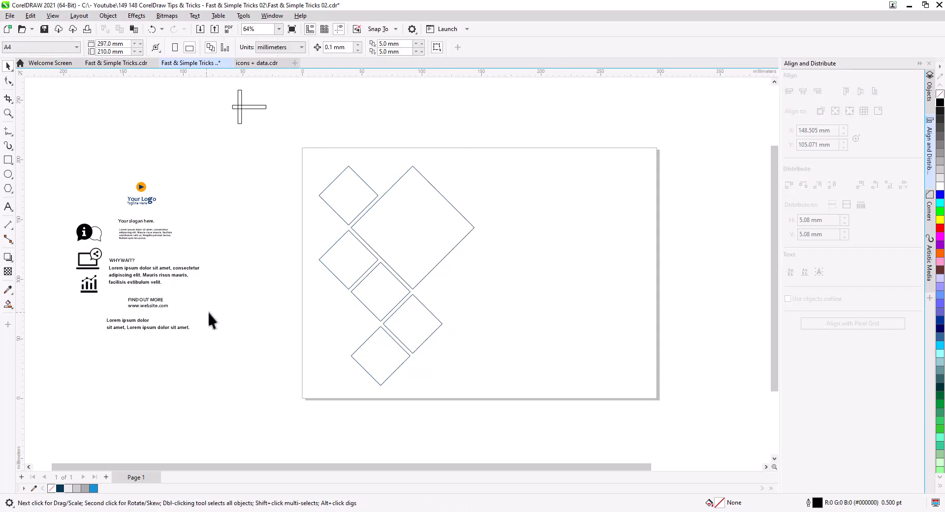
- Move the vertical spacer onto the page beside the lower diamonds, set its rotation to 45° and mirror it horizontally
left_click(240, 117)
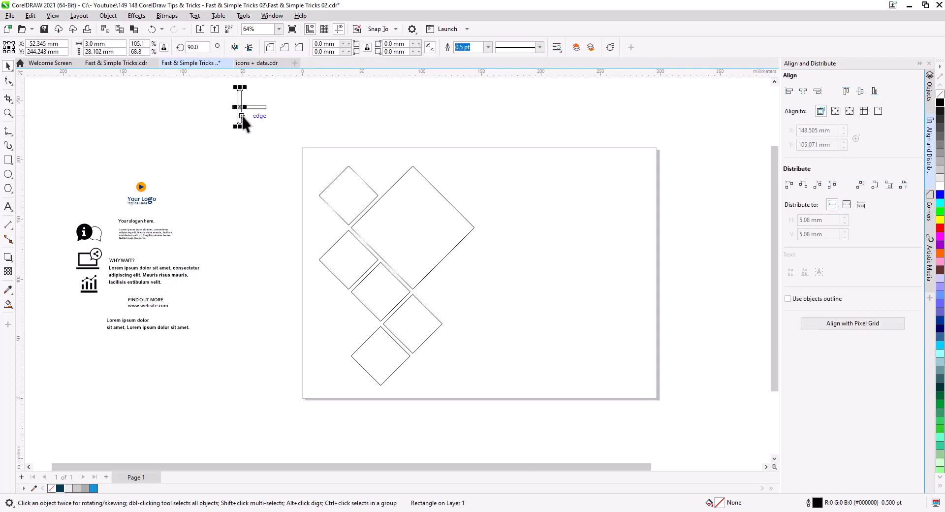
left_click_drag(456, 273, 477, 320)
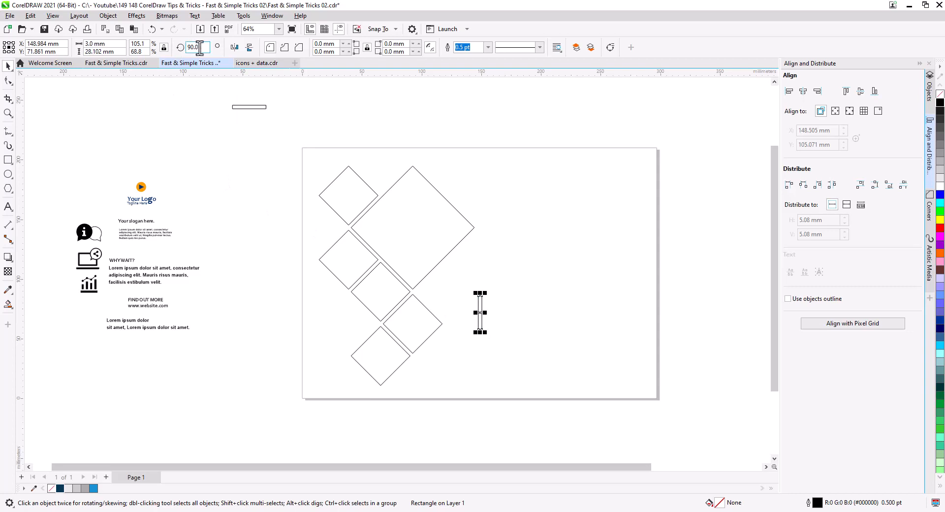
type("45")
key("Return")
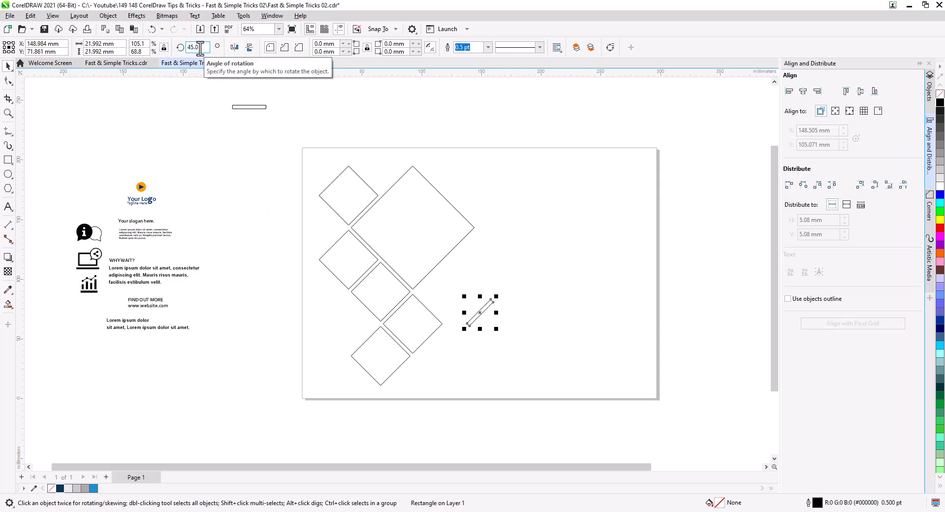
left_click(234, 51)
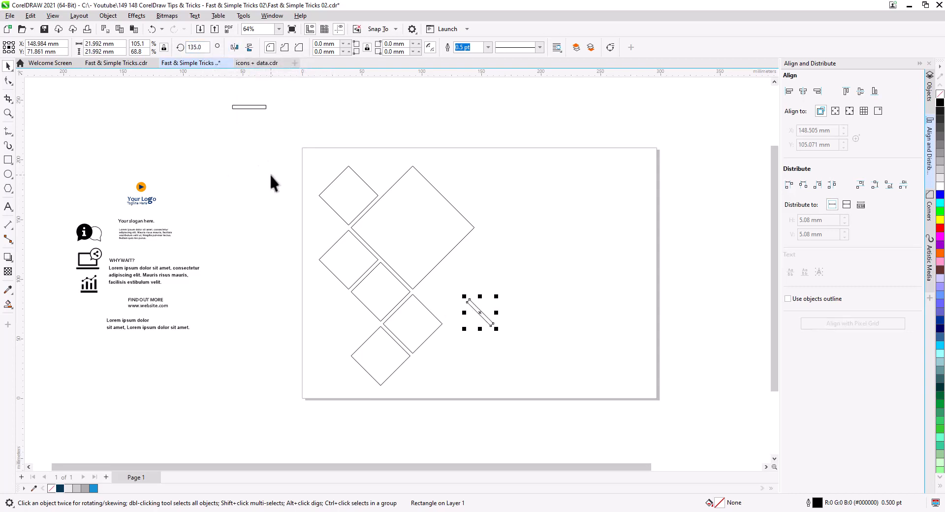
- Move the 45° rotated spacer against the outer corner of the rightmost small diamond
scroll(468, 315, "up", 4)
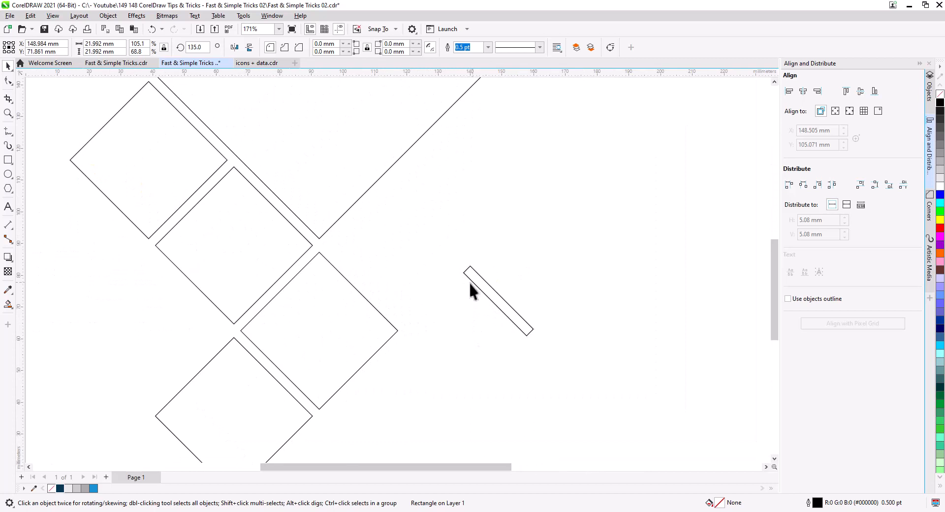
left_click_drag(469, 283, 381, 318)
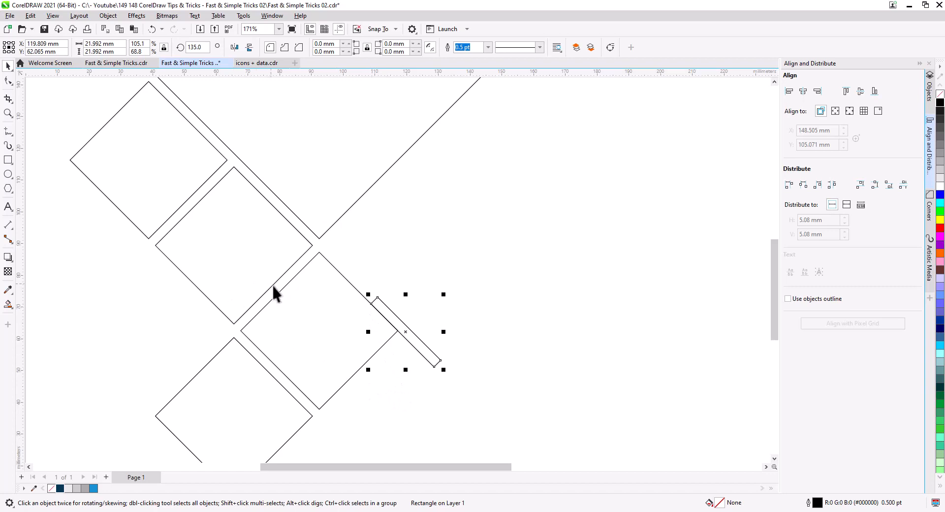
scroll(272, 284, "down", 2)
left_click_drag(306, 337, 390, 315)
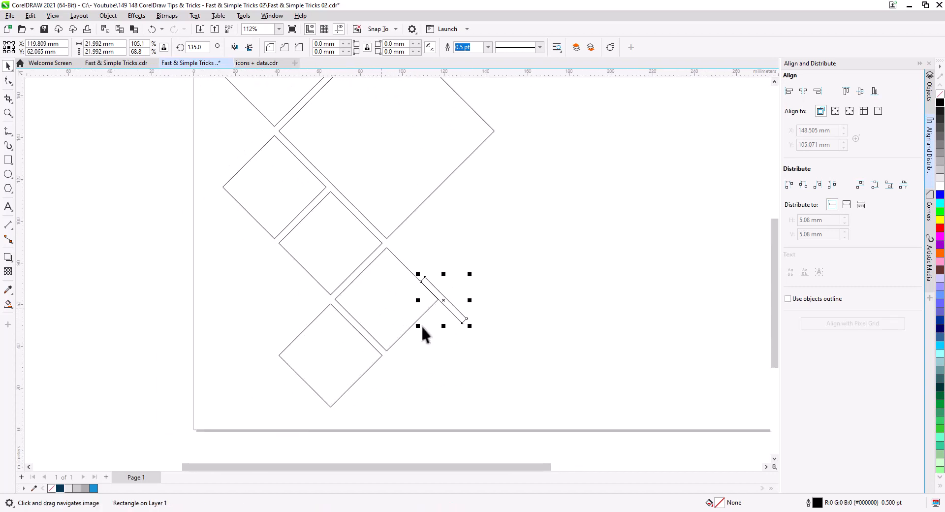
- Draw a rectangle about 144 × 79 mm across the right part of the page, overlapping the large diamond
left_click(8, 161)
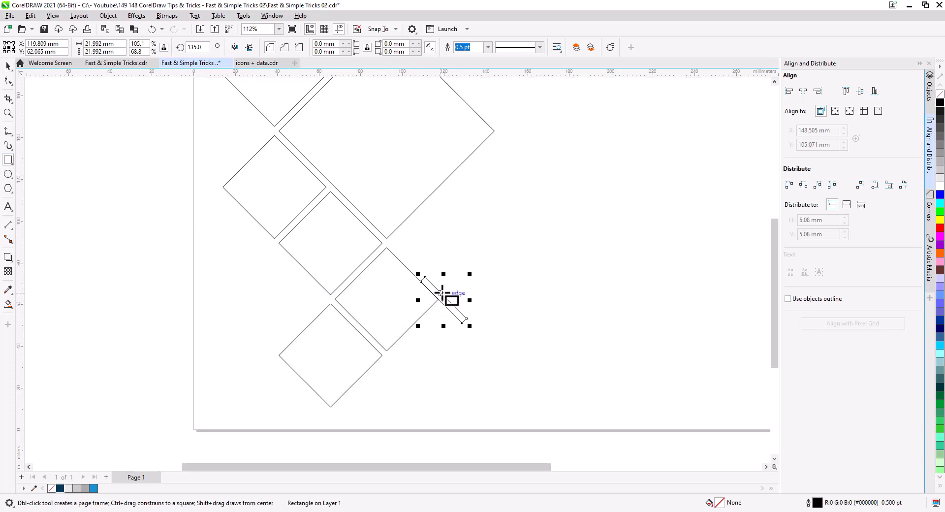
left_click_drag(440, 145, 742, 310)
scroll(540, 353, "down", 2)
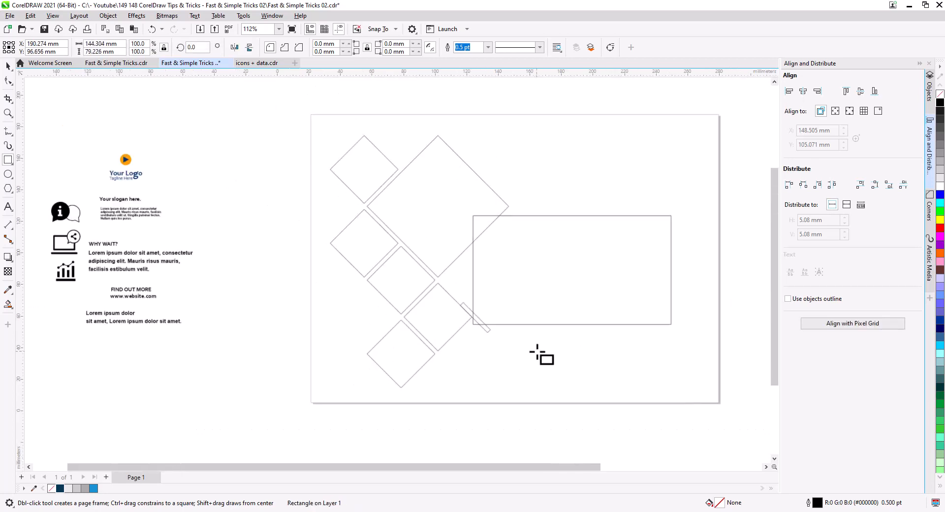
left_click_drag(548, 375, 527, 365)
left_click(9, 67)
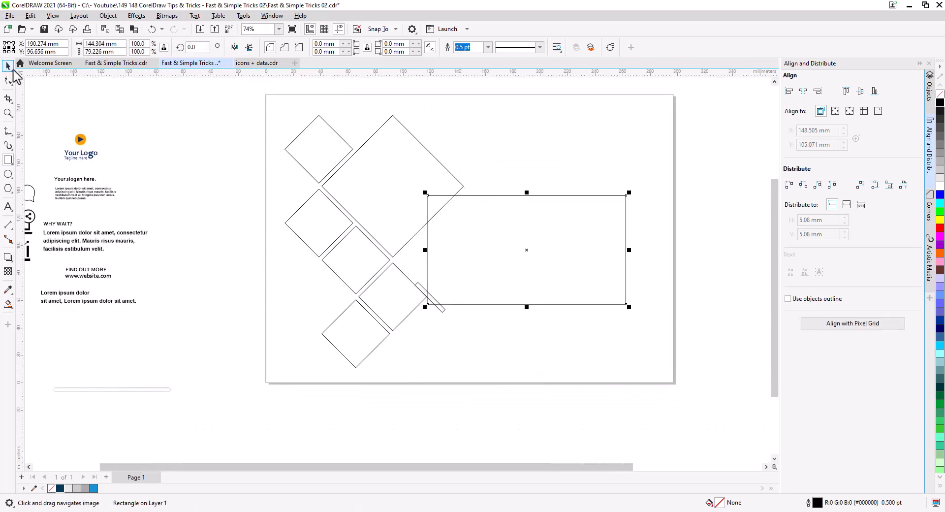
- Stretch the rectangle to about 203 mm wide, from the large diamond's bottom corner almost to the page's right edge
left_click_drag(629, 250, 672, 253)
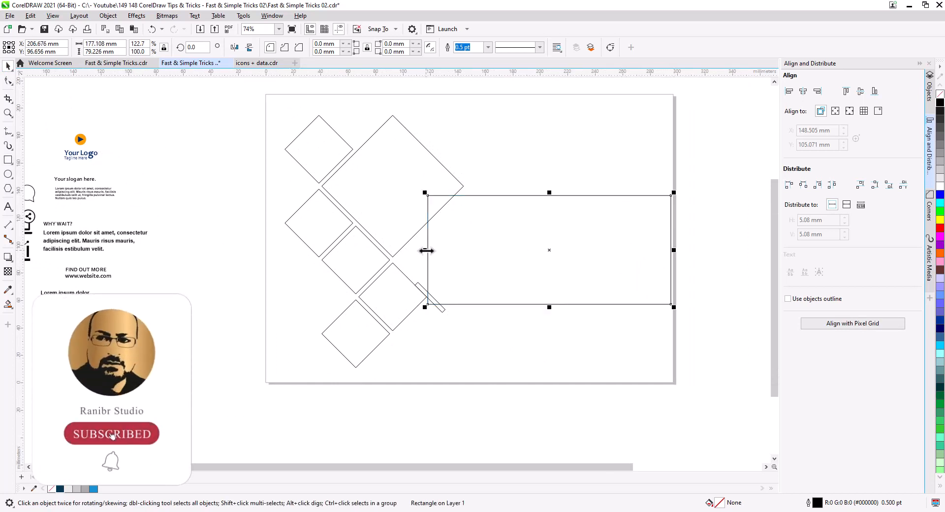
left_click_drag(427, 250, 392, 256)
left_click(445, 341)
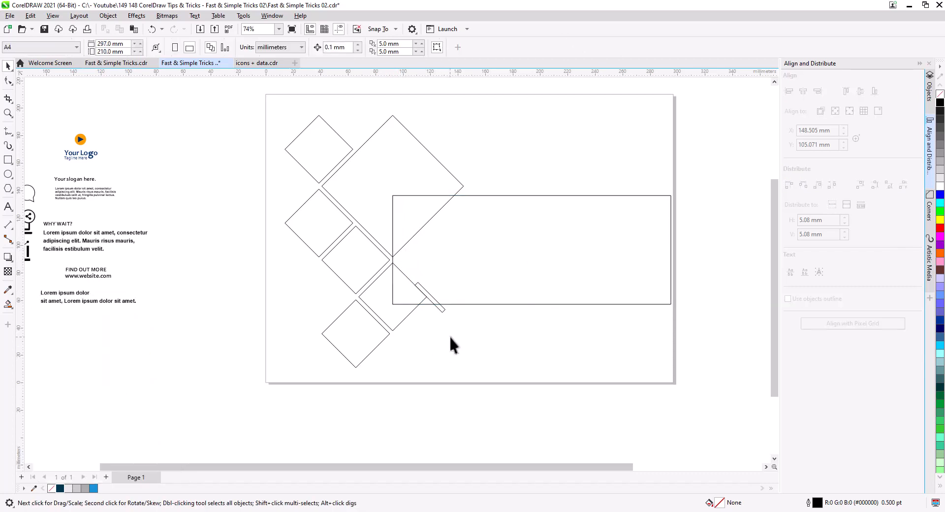
- Delete the rotated spacer beside the rightmost small diamond
scroll(449, 335, "up", 3)
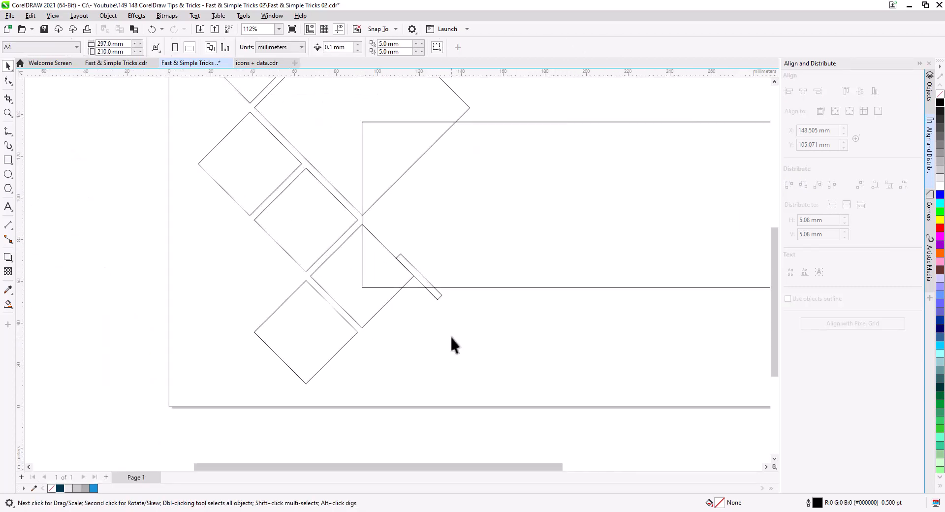
left_click(436, 290)
left_click_drag(513, 343, 434, 376)
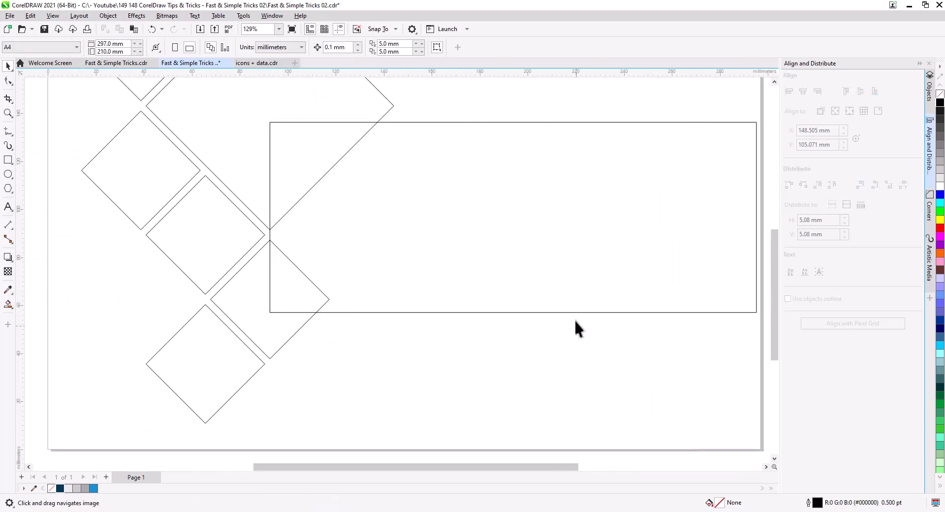
- Raise the rectangle's bottom edge to the right corner of the rightmost small diamond, making it about 74 mm high
left_click(566, 312)
left_click_drag(515, 317, 514, 303)
scroll(325, 306, "up", 3)
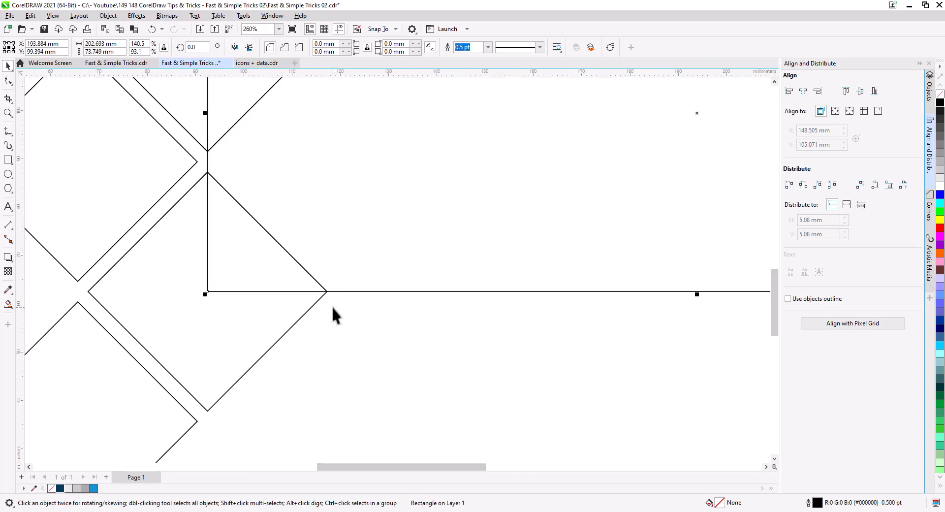
scroll(332, 305, "up", 2)
scroll(319, 285, "down", 5)
left_click_drag(374, 322, 413, 336)
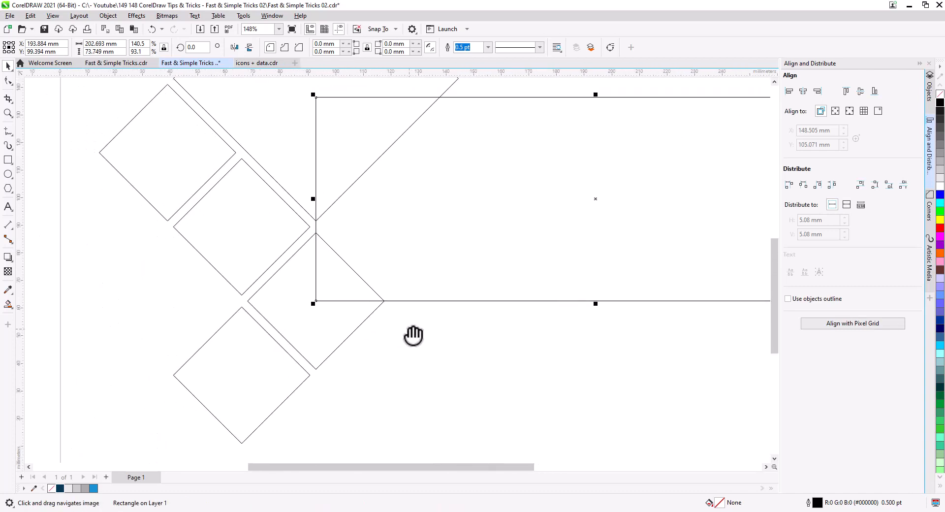
- Add a one-step outside contour with a 3 mm offset to the rightmost small diamond
left_click(343, 325)
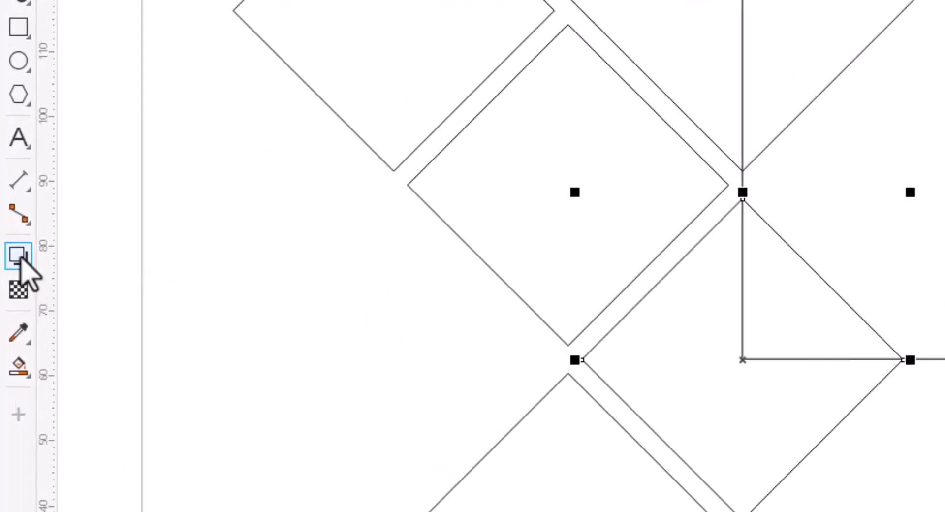
left_click(22, 260)
left_click(76, 281)
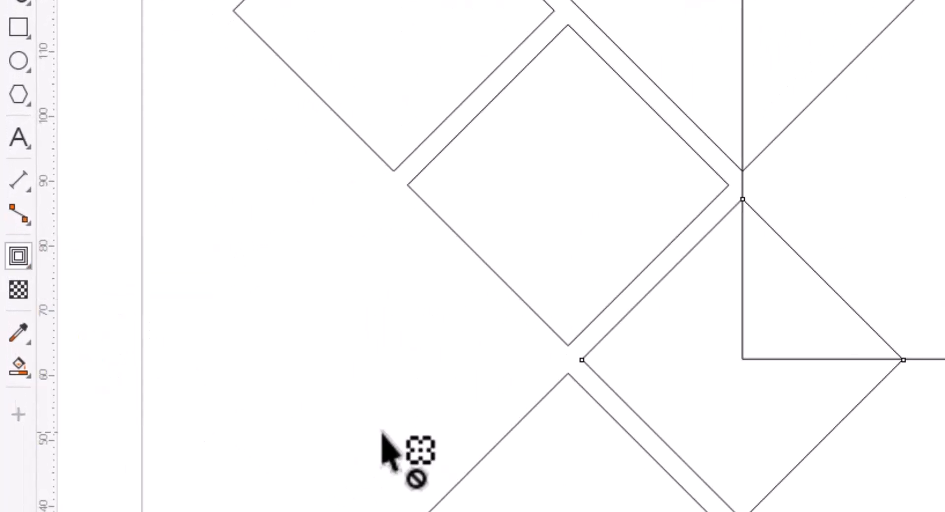
double_click(652, 95)
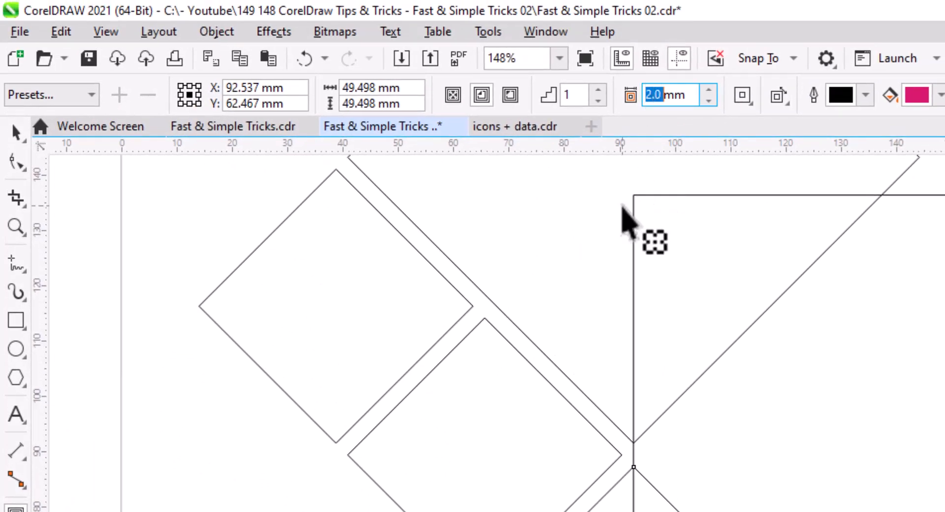
type("3")
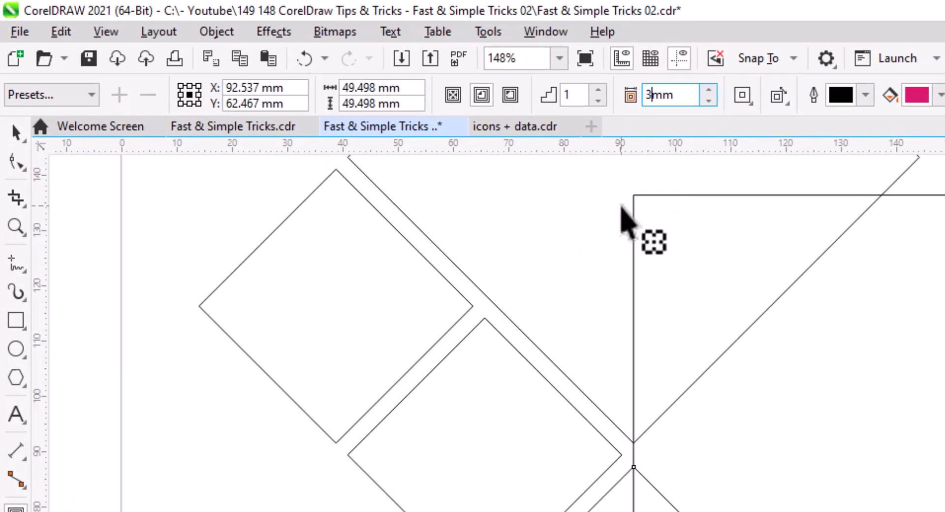
left_click(511, 94)
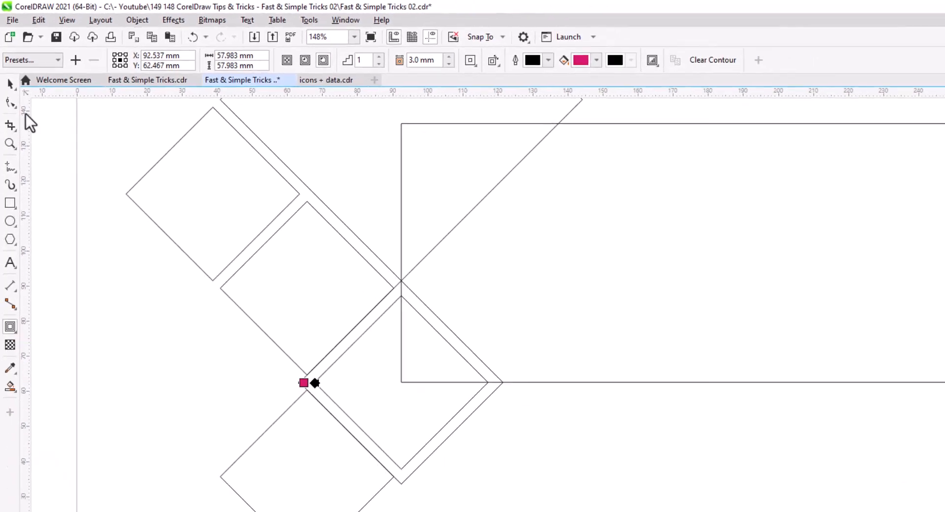
left_click(10, 84)
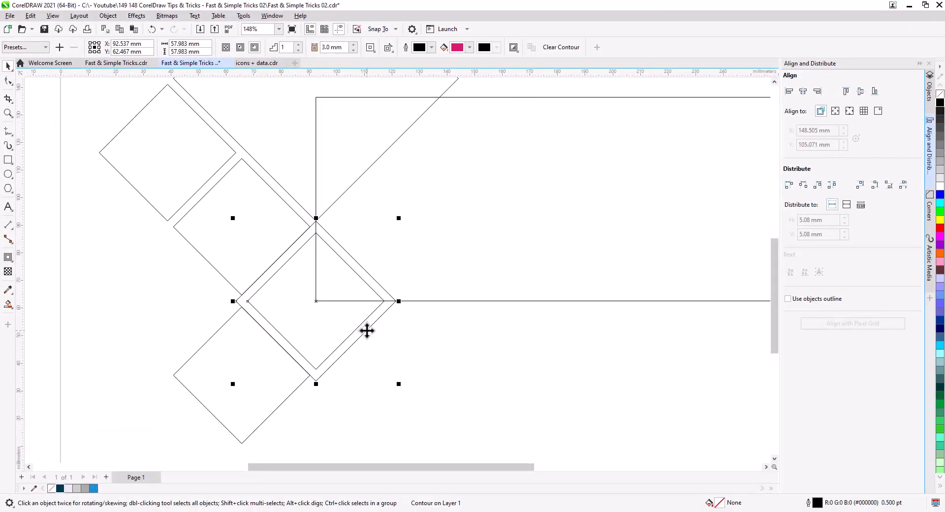
- Break the small diamond's contour apart and use the outer outline to trim the rectangle
right_click(367, 331)
left_click(390, 338)
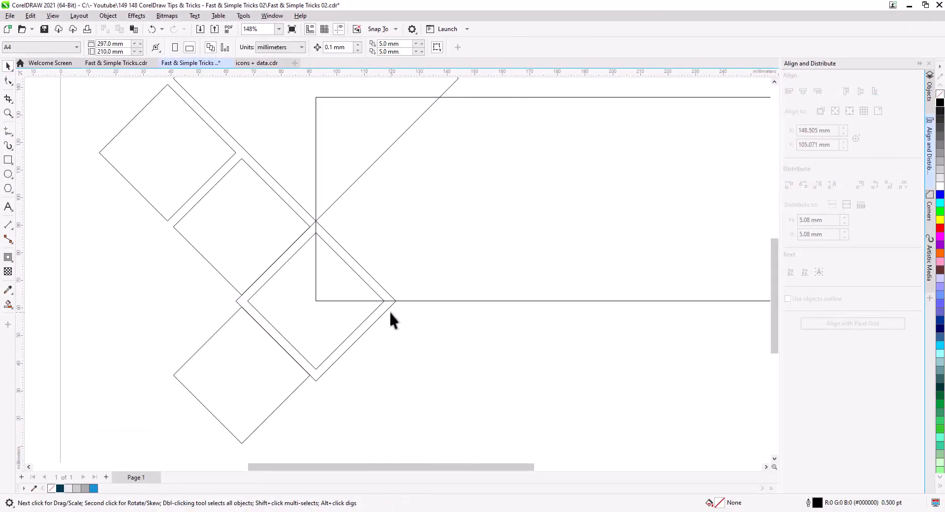
left_click(389, 310)
left_click(428, 301, "shift")
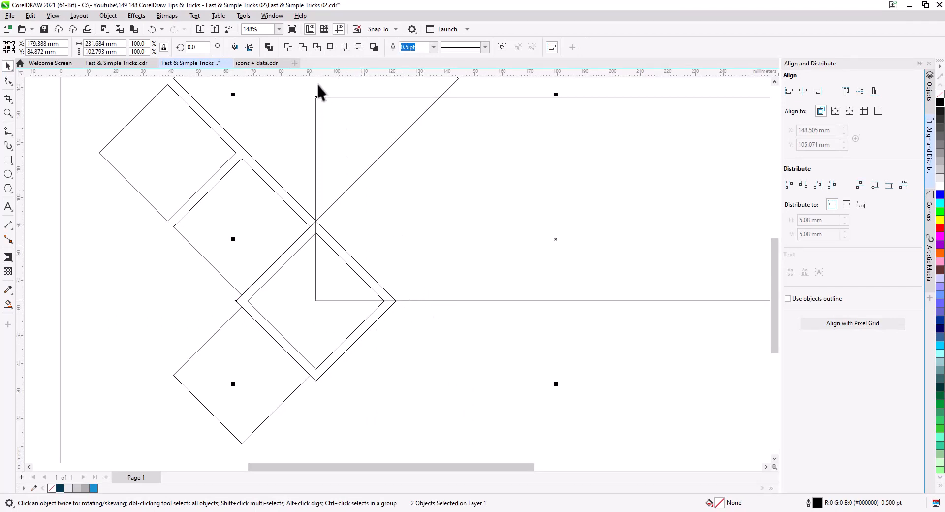
left_click(303, 48)
- Delete the contour outline around the rightmost small diamond
left_click(386, 323)
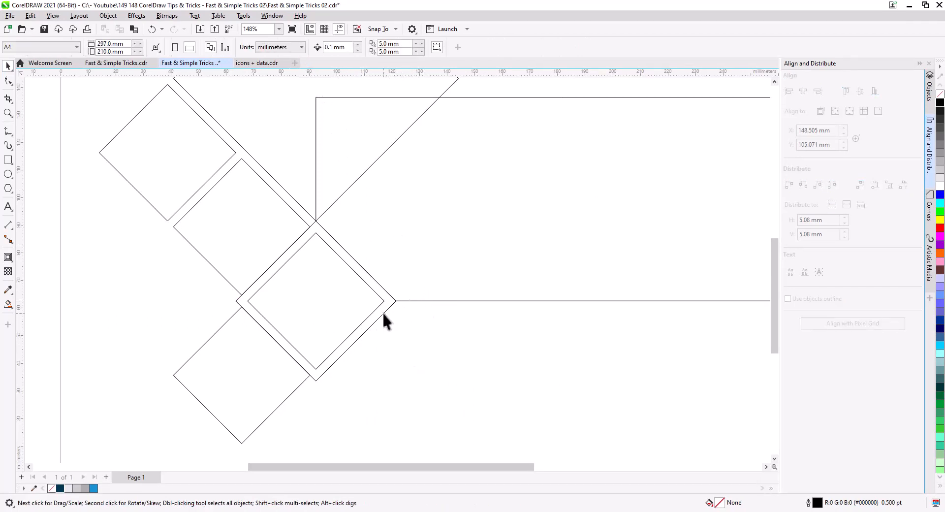
left_click(382, 311)
key("Delete")
- Add a one-step 3 mm outside contour to the large diamond
left_click(274, 144)
scroll(274, 255, "down", 2)
left_click_drag(273, 278, 254, 348)
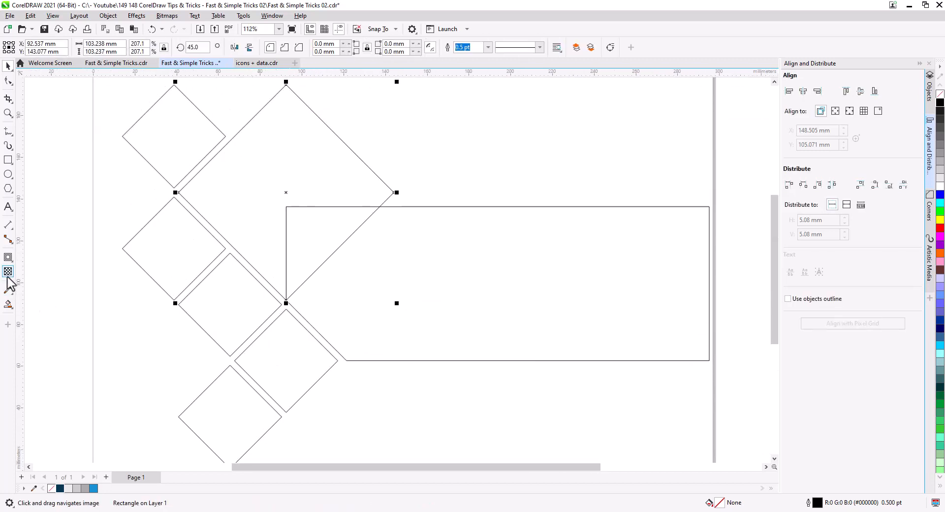
left_click(7, 257)
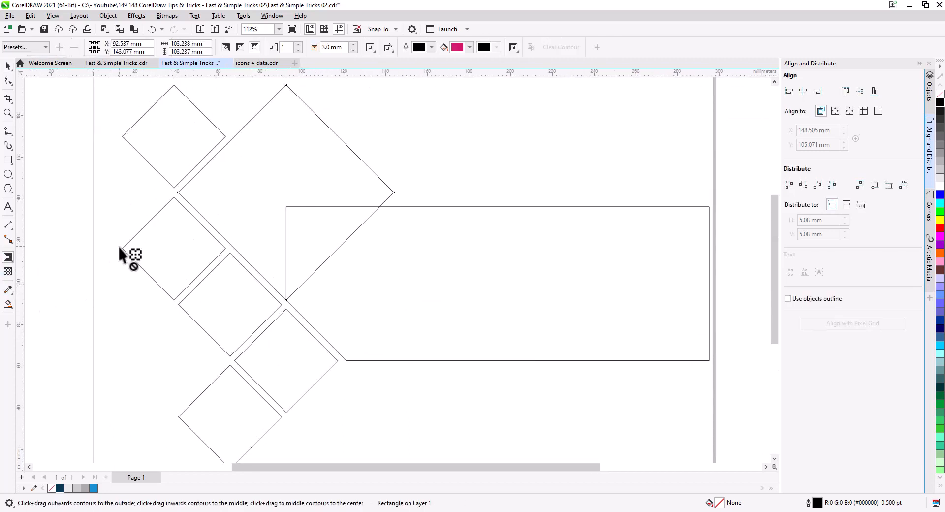
left_click(255, 47)
left_click(7, 66)
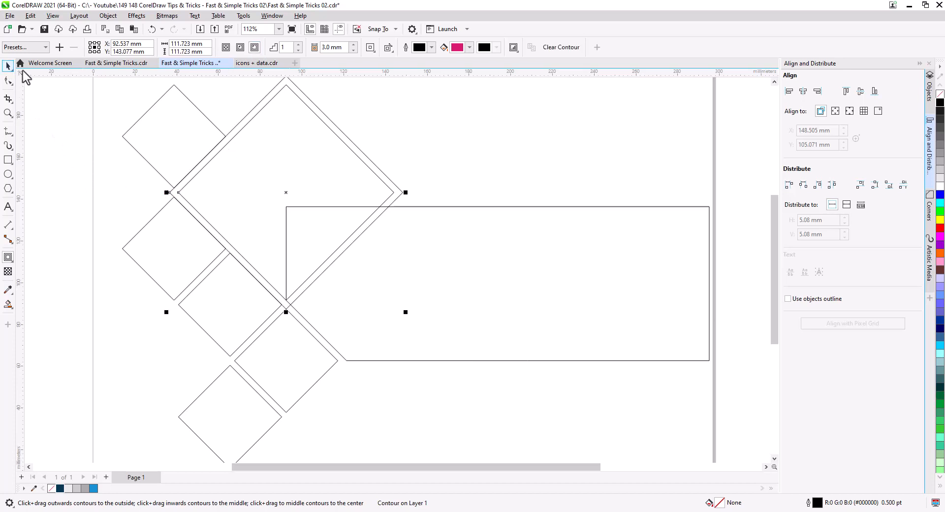
- Break the large diamond's contour apart and trim the rectangular shape with the outer outline
right_click(367, 158)
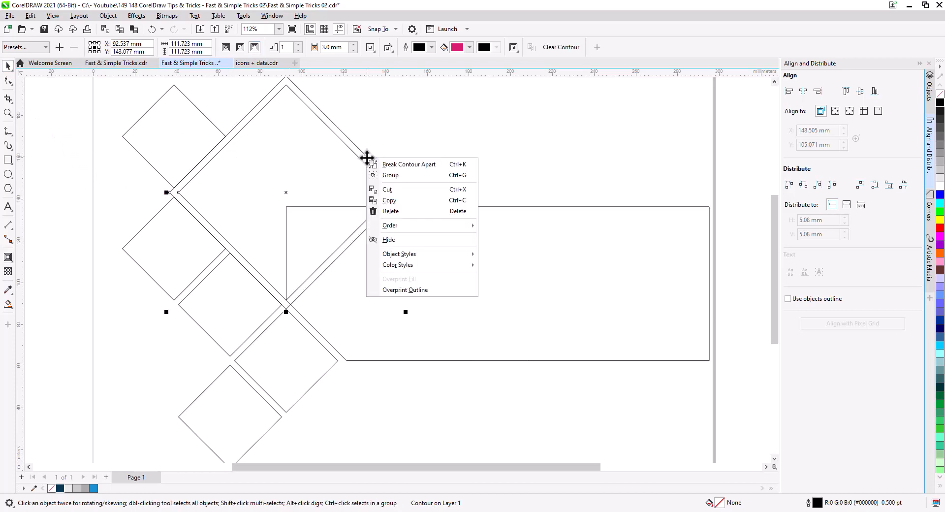
left_click(397, 165)
left_click(379, 169)
left_click(441, 295, "shift")
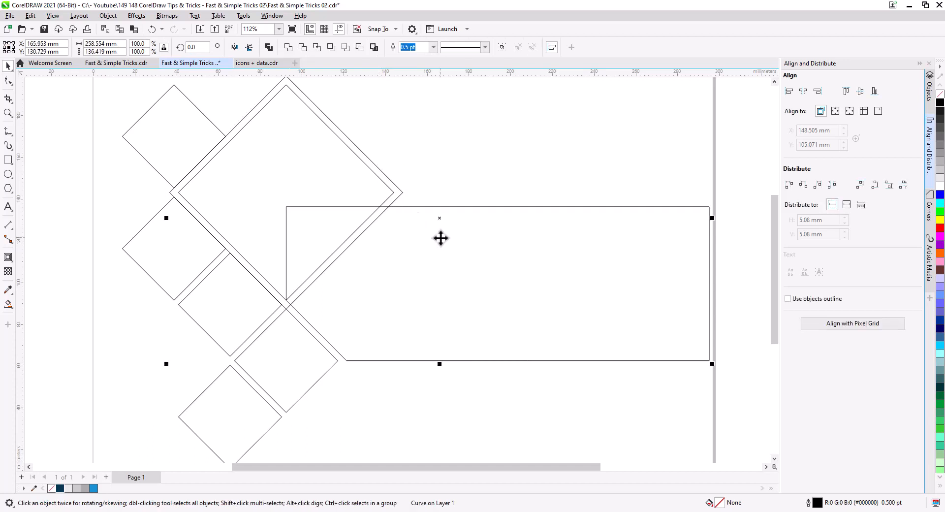
left_click(302, 48)
- Delete the contour outline around the large diamond
left_click(434, 160)
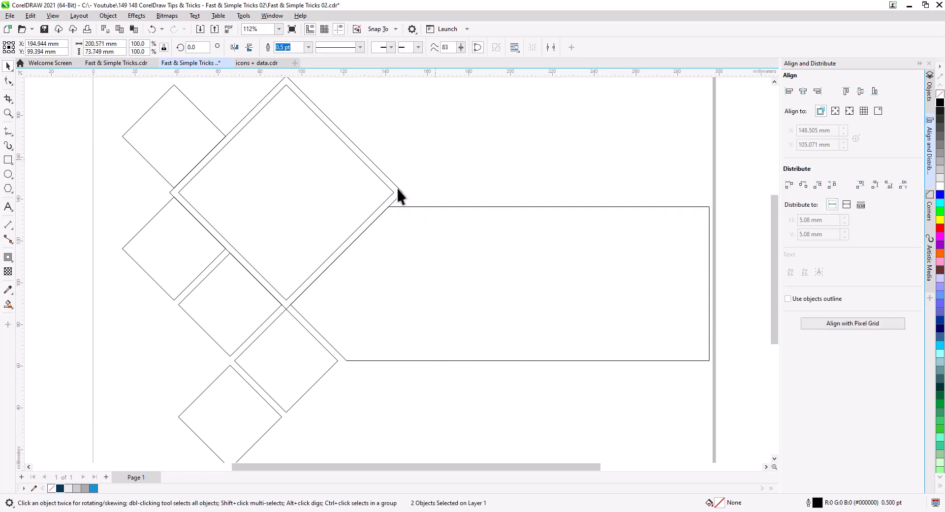
left_click(395, 198)
key("Delete")
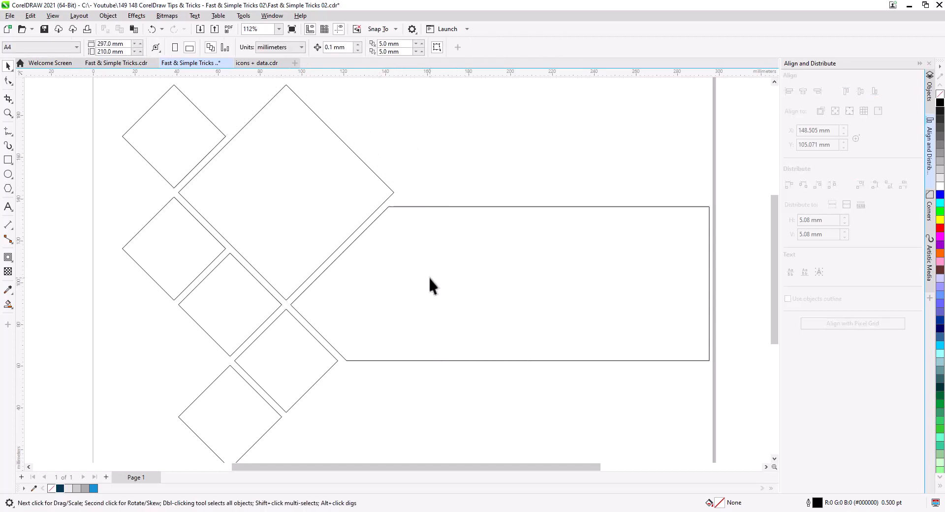
- Fill the trimmed rectangle, top-left and rightmost small diamonds dark blue, the large diamond pale gray, the two left diamonds gray, and the bottom one blue
scroll(435, 300, "down", 1)
left_click_drag(448, 318, 439, 289)
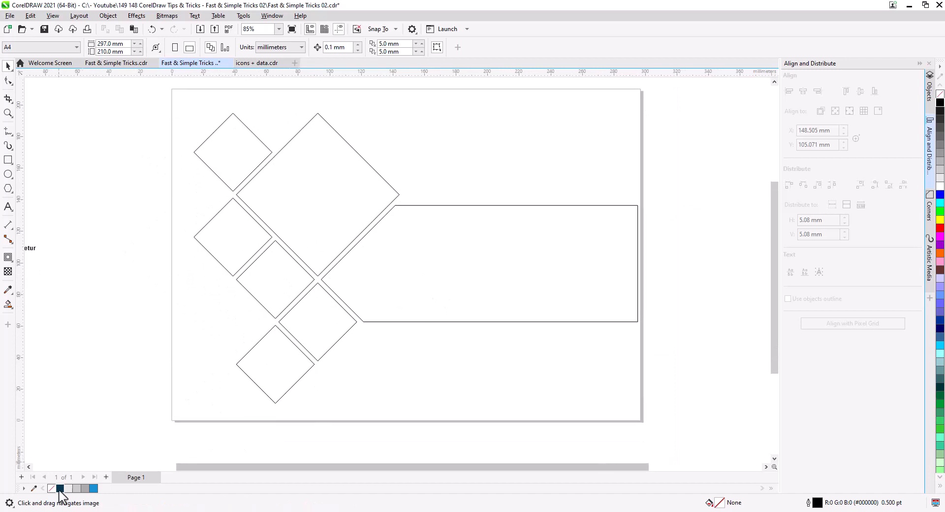
left_click_drag(60, 489, 418, 276)
left_click_drag(313, 343, 315, 344)
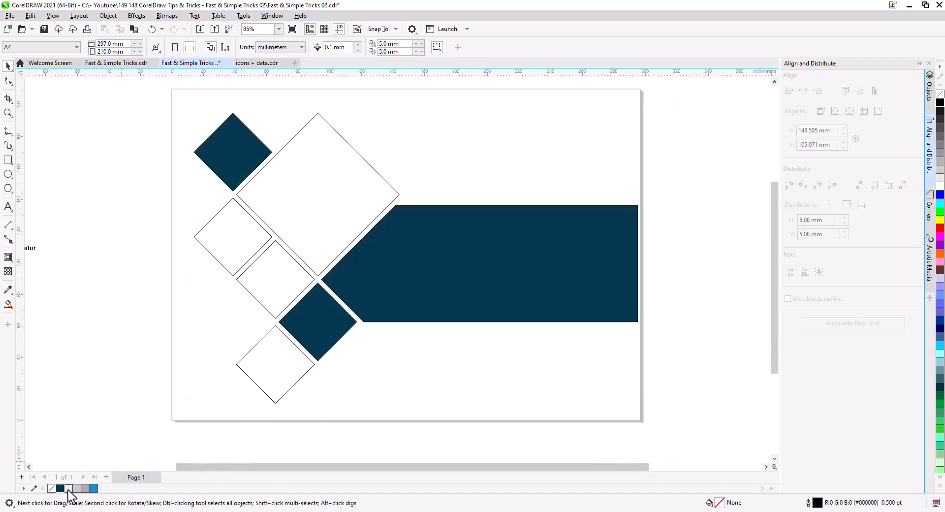
left_click_drag(68, 489, 273, 380)
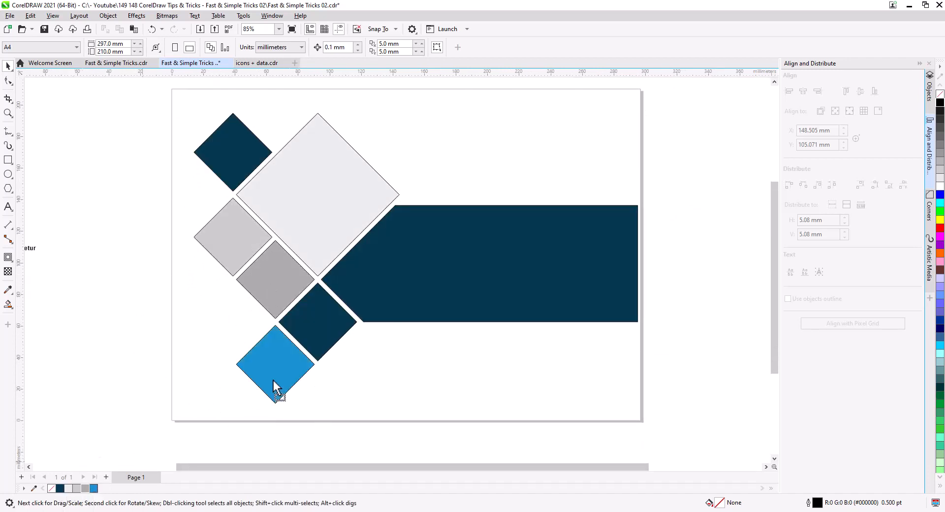
- Remove the outlines from all seven shapes on the page
left_click_drag(186, 110, 659, 424)
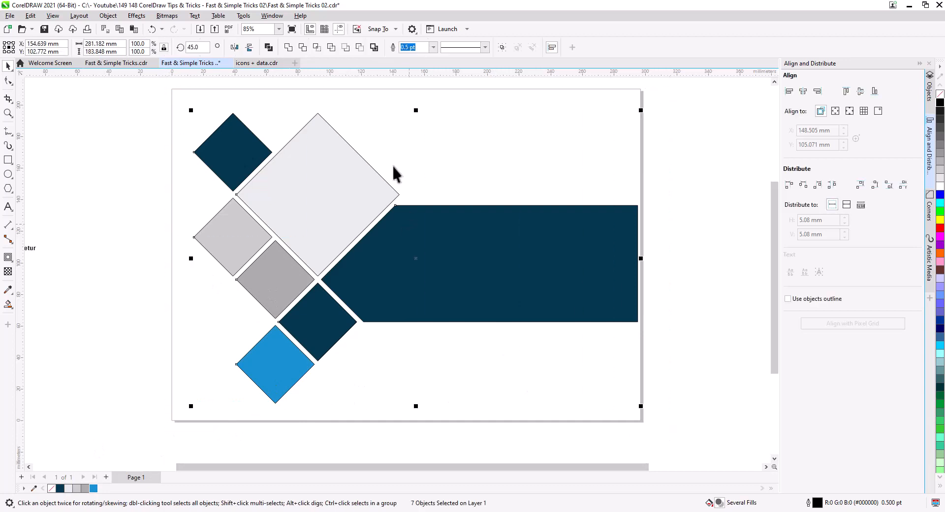
right_click(939, 100)
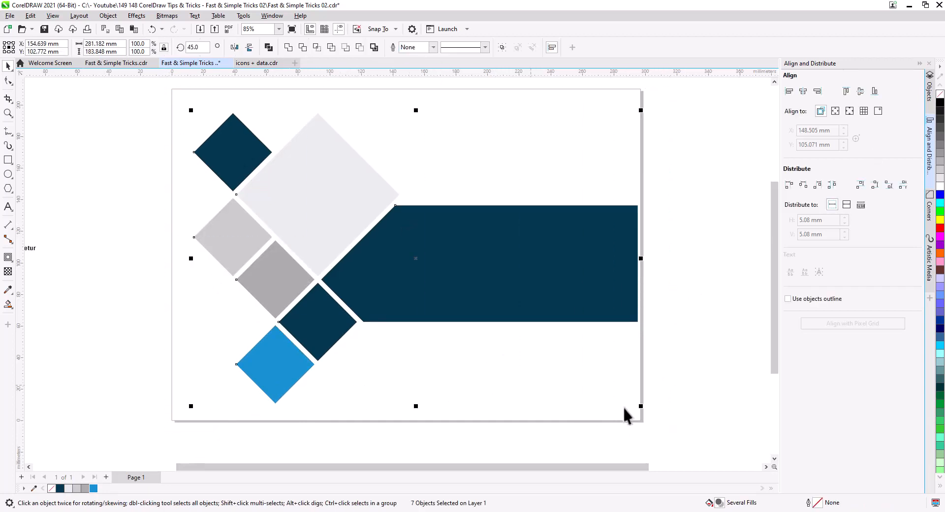
- Scale the seven shapes down together to about 227 × 149 mm and move them near the page's centre
left_click_drag(641, 409, 556, 379)
left_click_drag(427, 326, 438, 345)
left_click_drag(409, 279, 441, 316)
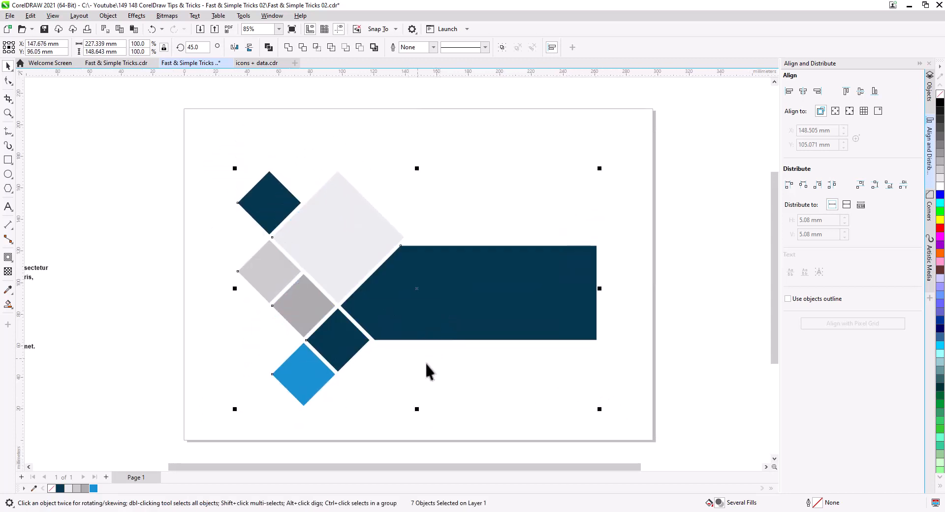
left_click_drag(446, 367, 441, 344)
left_click(441, 350)
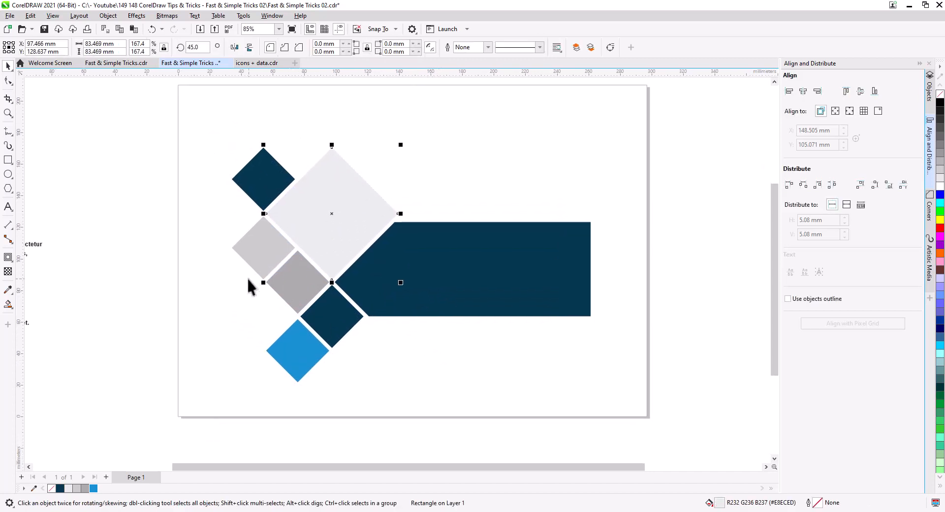
- Add a black drop shadow falling straight down from the large pale diamond, with about 78 opacity and a 7.3 mm vertical offset
left_click(8, 256)
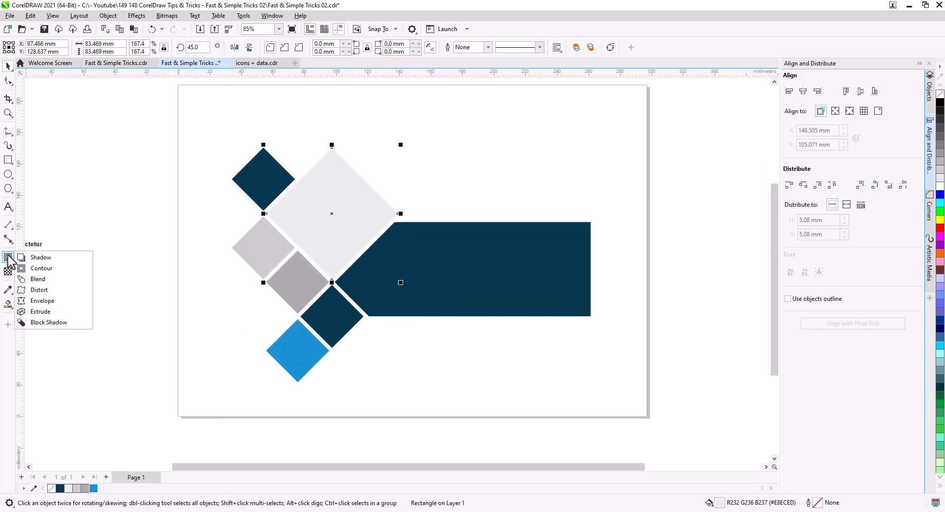
left_click(34, 255)
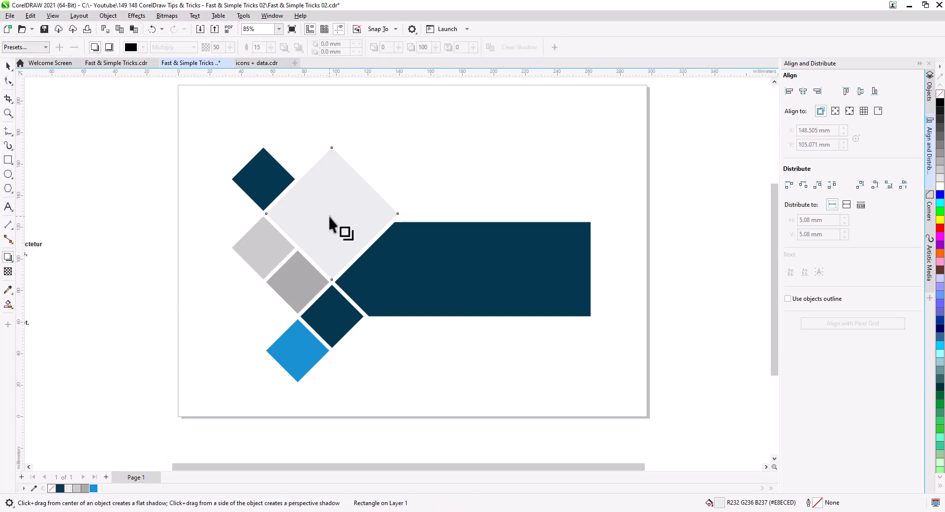
left_click_drag(328, 217, 331, 286)
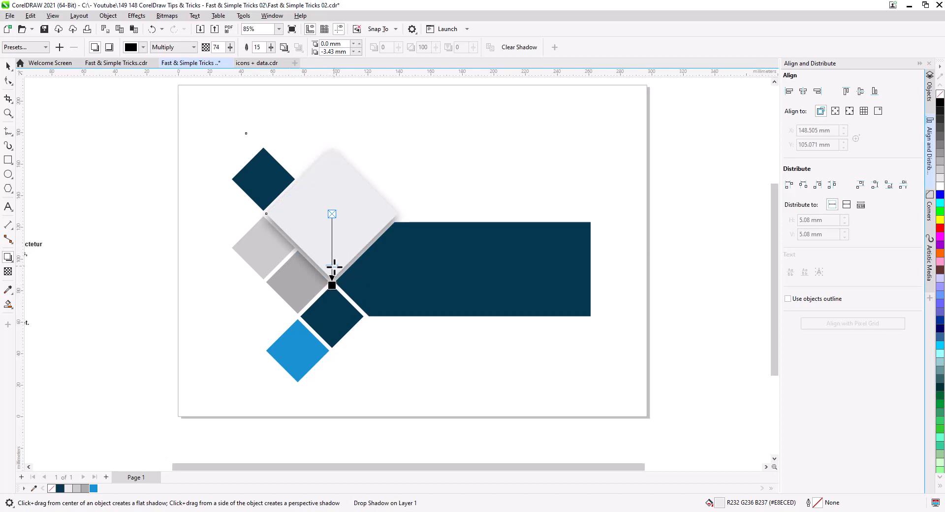
left_click_drag(333, 267, 332, 291)
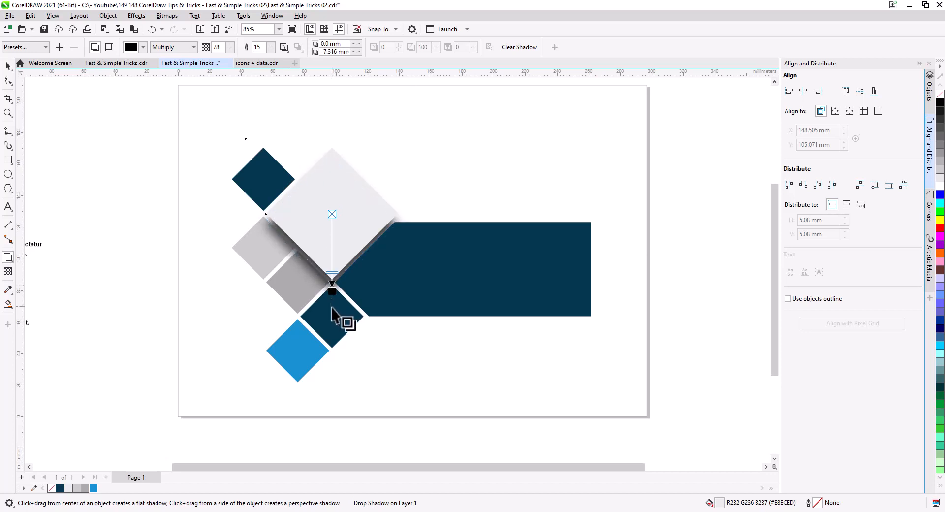
left_click(8, 65)
left_click(213, 289)
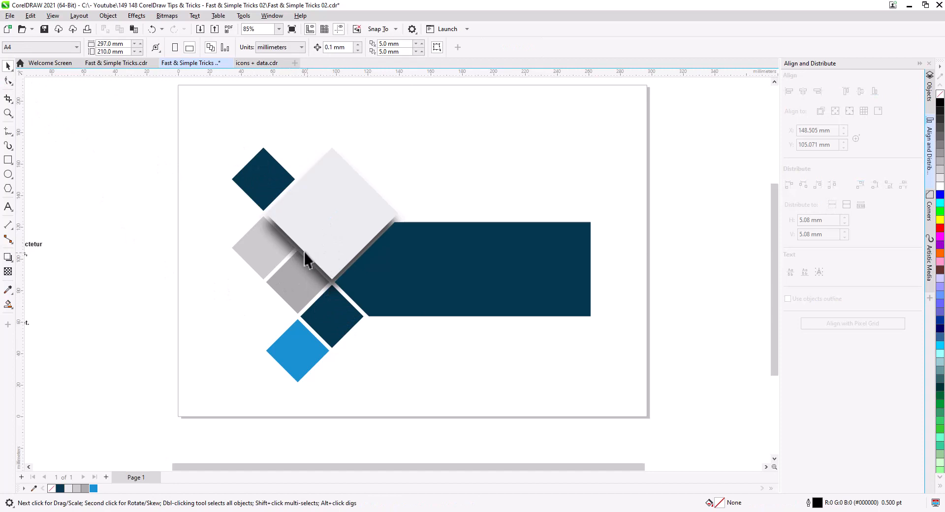
- Move the prepared logo, icons and text blocks together closer to the page
scroll(316, 223, "up", 2)
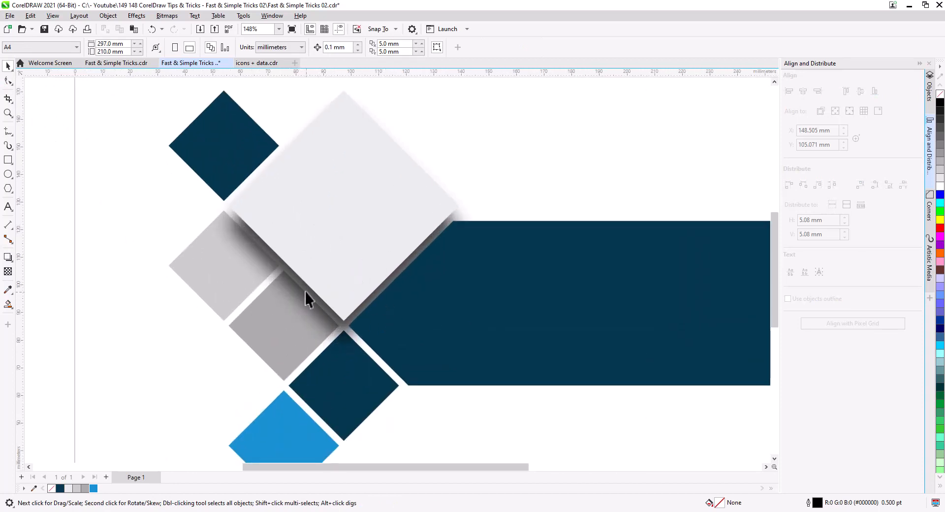
scroll(381, 330, "down", 1)
left_click_drag(389, 363, 380, 312)
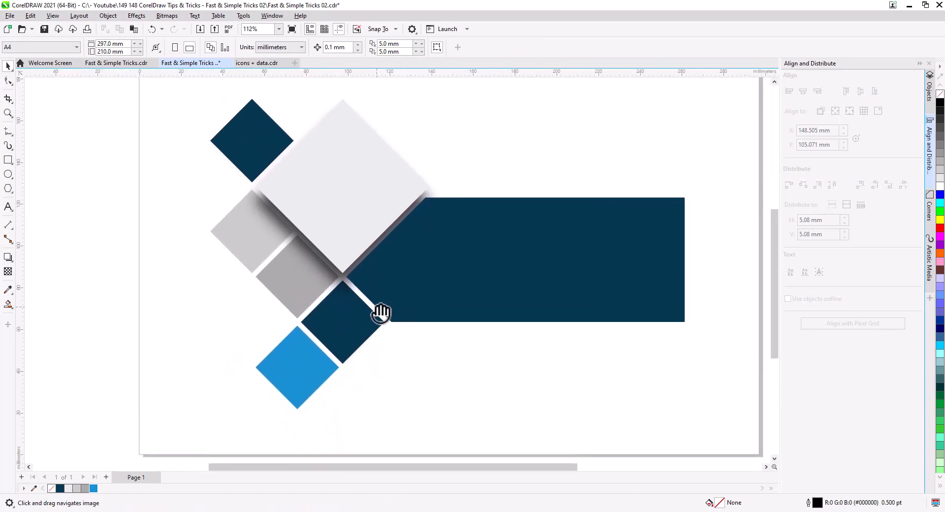
scroll(252, 317, "down", 2)
left_click_drag(228, 317, 384, 329)
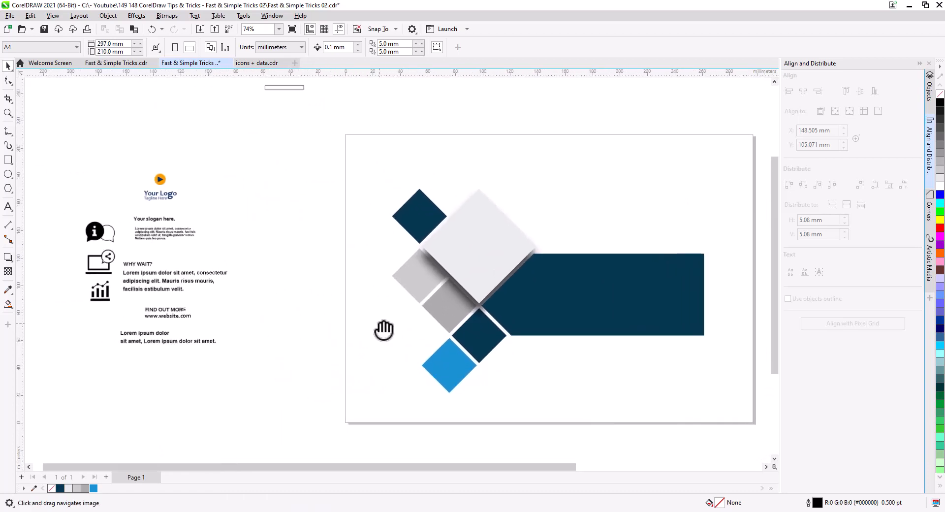
left_click_drag(265, 376, 265, 376)
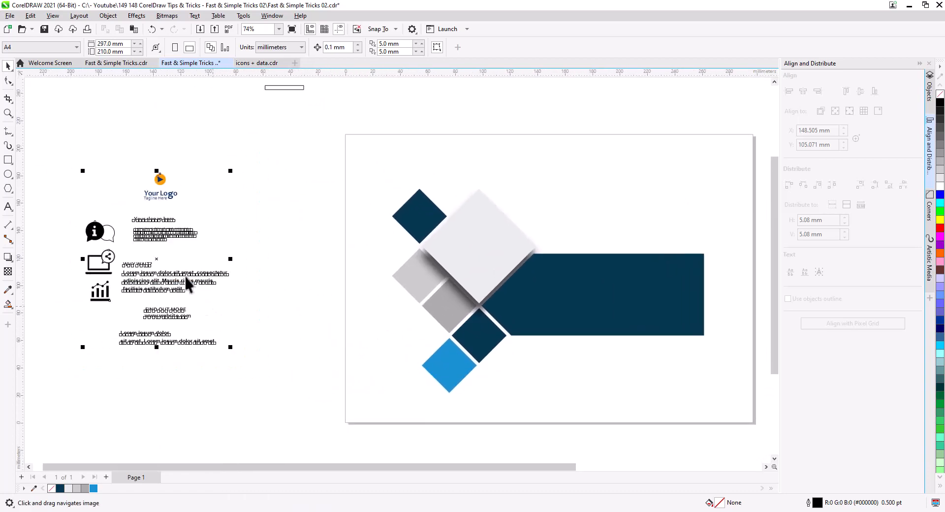
left_click_drag(185, 274, 279, 277)
left_click(391, 341)
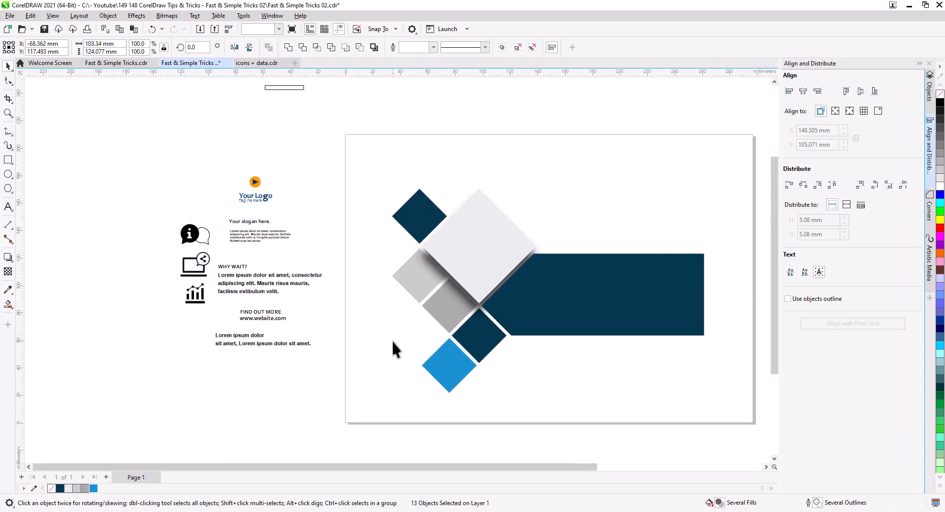
- Bring the logo, icons and text blocks beside the page to the front of the layer
left_click_drag(393, 347, 370, 337)
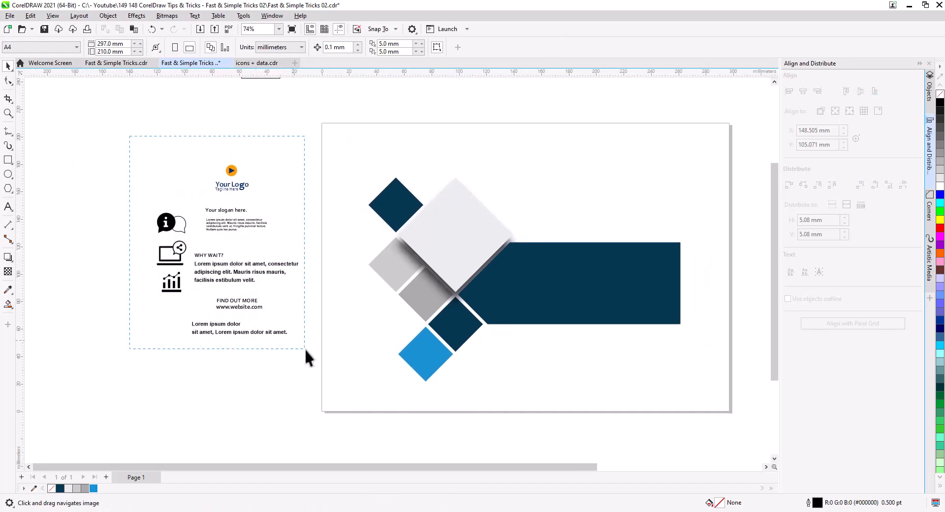
left_click_drag(305, 350, 304, 358)
key("shift+Page_Up")
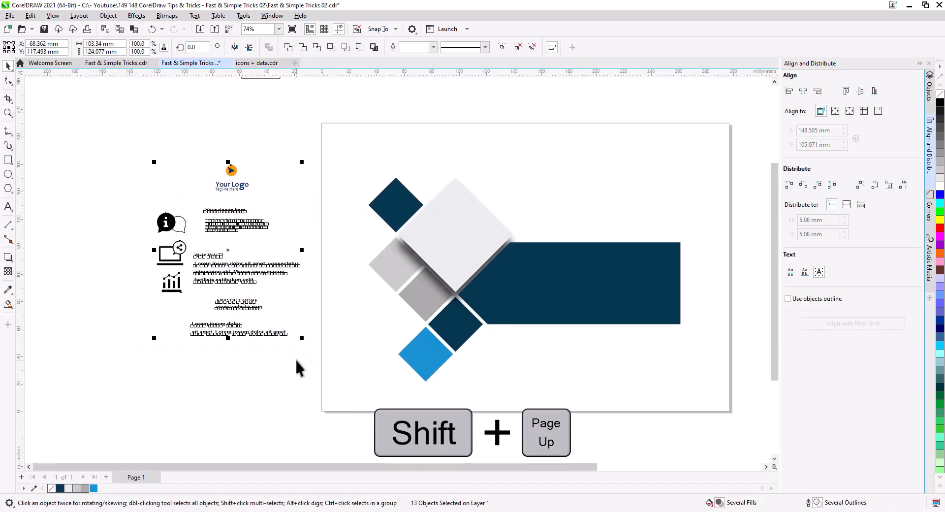
left_click(295, 358)
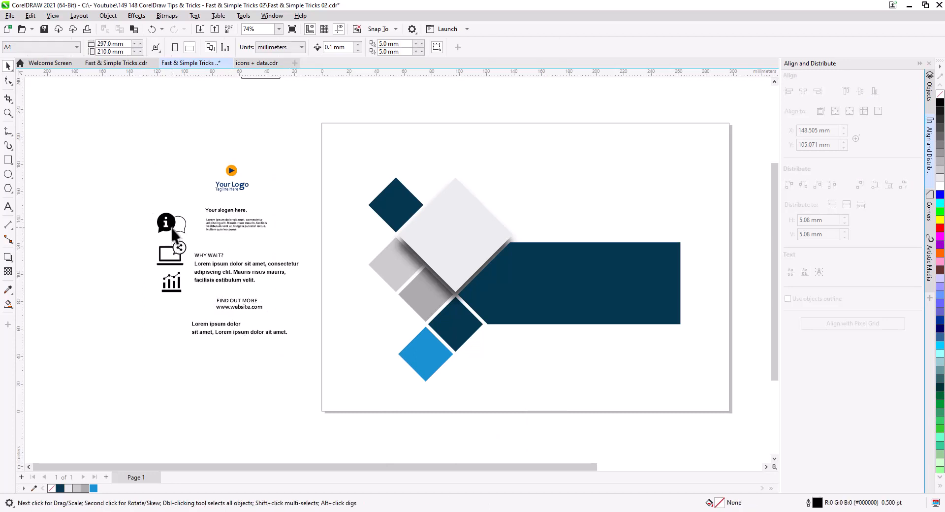
- Place the info chat icon on the blue diamond, fill it dark blue, and center it vertically with the diamond
left_click_drag(173, 234, 426, 359)
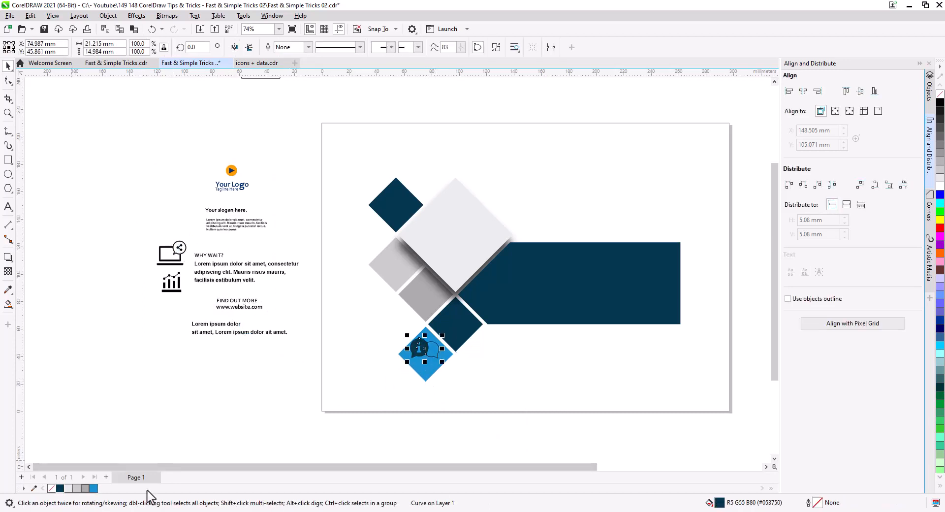
left_click(436, 367, "shift")
left_click(860, 92)
left_click(575, 385)
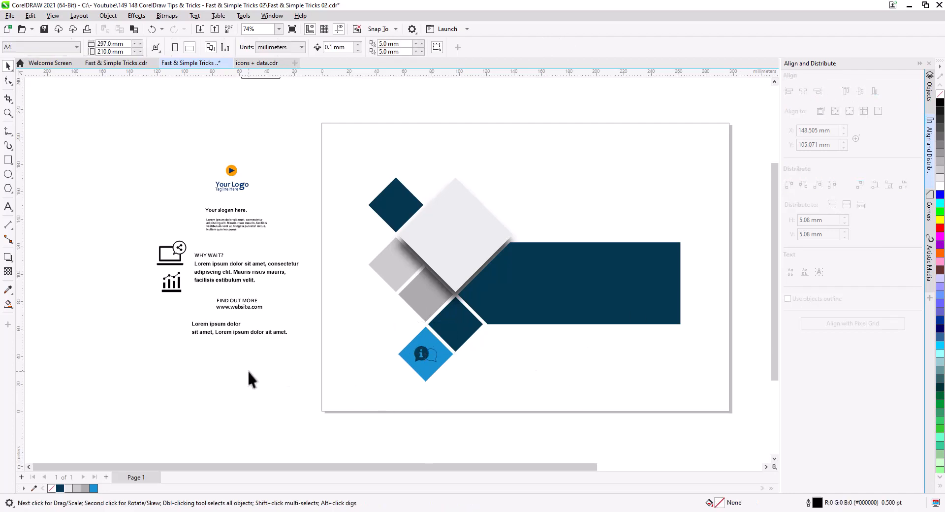
- Place the laptop and chart icons on the gray diamonds, the slogan on the top-left dark diamond, and the logo on the large diamond
left_click_drag(177, 271, 432, 315)
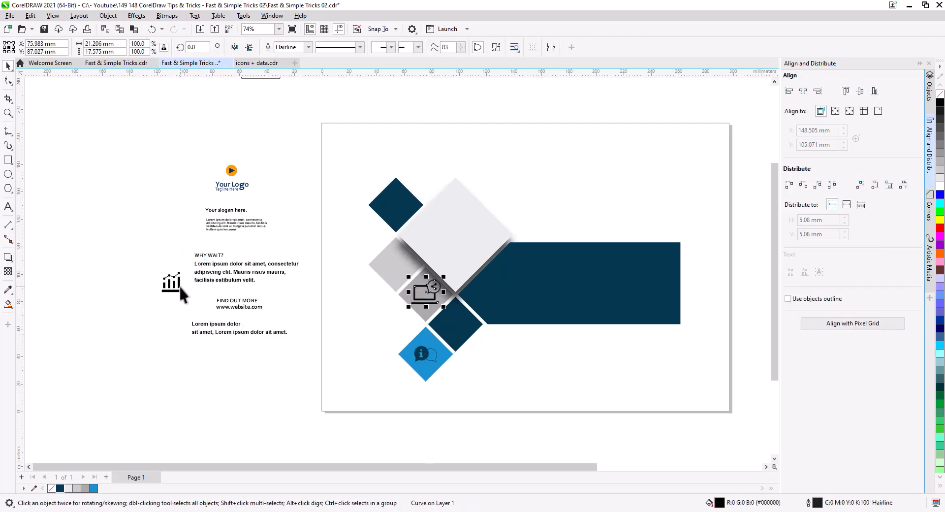
left_click_drag(181, 288, 404, 268)
left_click_drag(225, 210, 381, 201)
left_click_drag(190, 157, 274, 204)
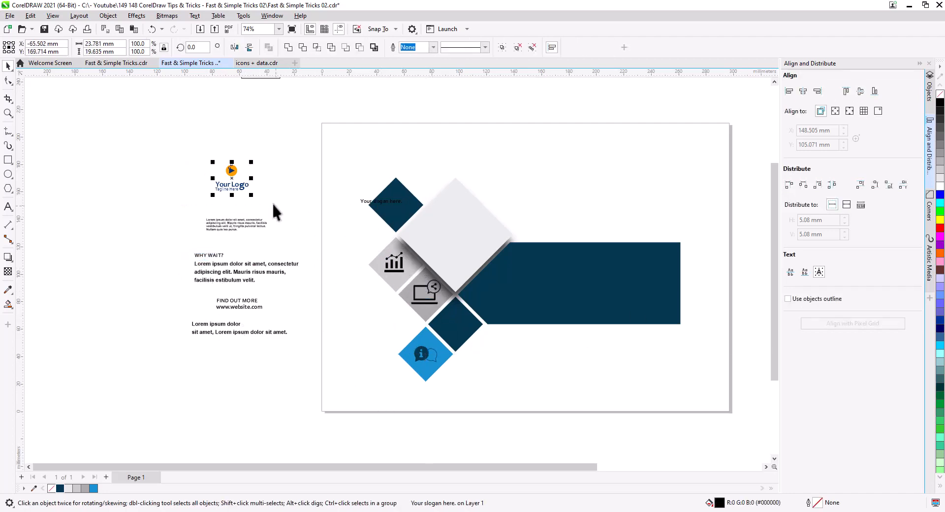
left_click_drag(236, 170, 459, 225)
- Move the small paragraph beside the lower diamonds, WHY WAIT? above the rectangle, FIND OUT MORE onto the small dark diamond, and the remaining text onto the page
left_click_drag(315, 357, 298, 339)
left_click_drag(224, 205, 370, 298)
left_click_drag(158, 219, 291, 268)
left_click_drag(226, 254, 578, 216)
left_click_drag(313, 366, 289, 327)
left_click_drag(170, 234, 229, 258)
left_click_drag(209, 248, 436, 276)
left_click_drag(143, 258, 638, 335)
- Color the slogan white and break it into three lines, "Your", "slogan" and "here."
scroll(378, 156, "up", 4)
left_click_drag(291, 147, 376, 229)
left_click(315, 191)
left_click(939, 185)
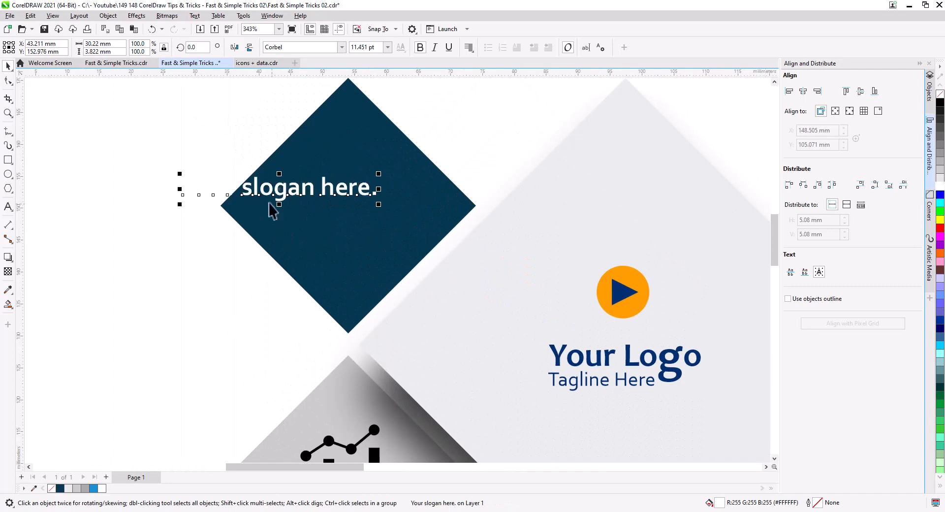
double_click(240, 190)
key("Return")
left_click(318, 217)
key("Return")
key("ctrl+space")
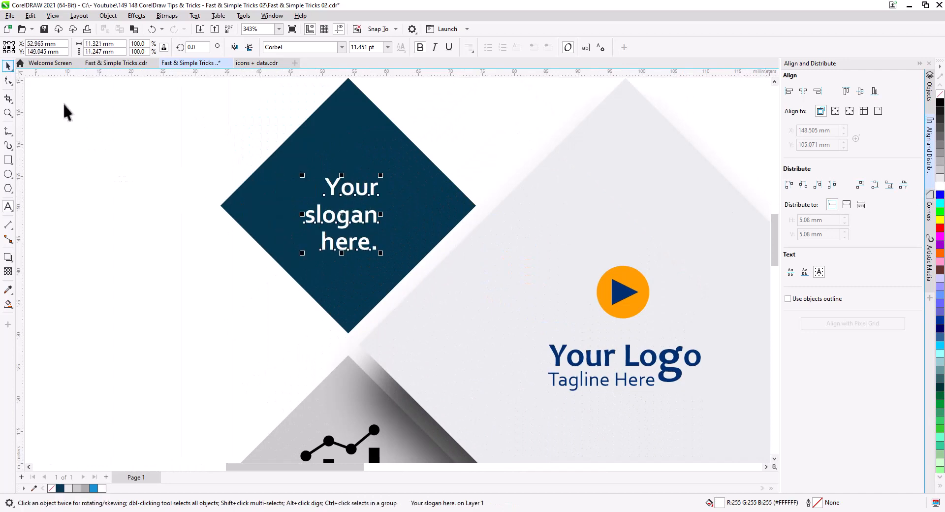
- Center the slogan on the top-left dark diamond and enlarge it to about 16.4 pt
left_click(337, 152, "shift")
left_click(803, 91)
left_click(859, 91)
left_click(397, 248, "shift")
left_click_drag(387, 244, 413, 261)
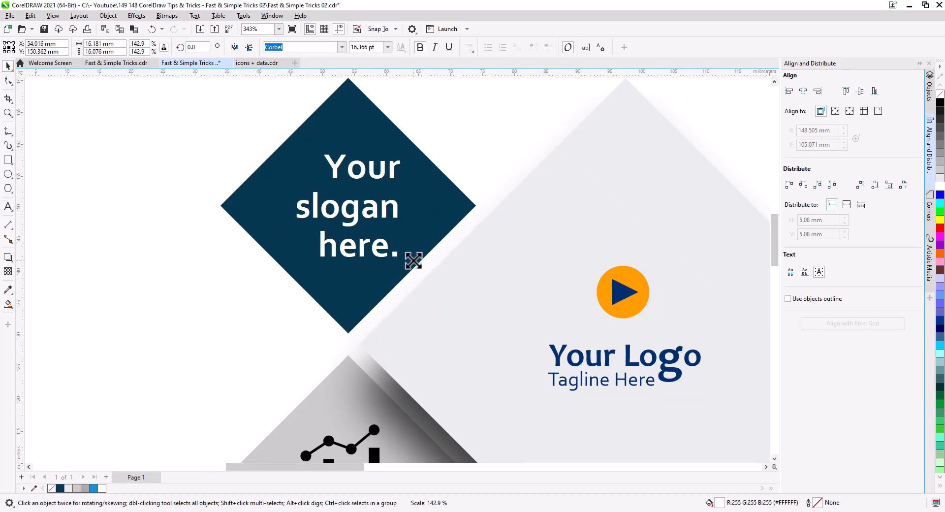
- Realign the enlarged slogan with the center of its dark diamond, horizontally and vertically
left_click(242, 185, "shift")
left_click(803, 92)
left_click(127, 241)
left_click(275, 218)
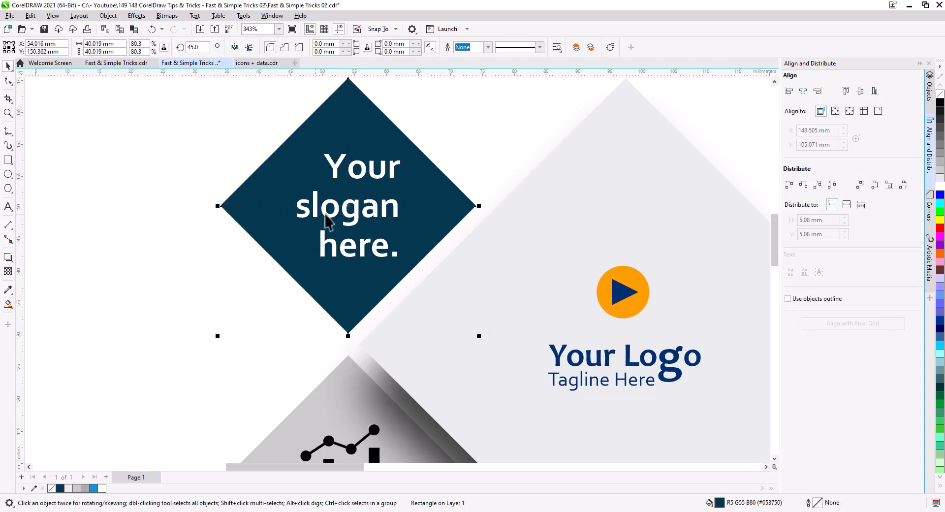
left_click(327, 223, "shift")
left_click(803, 91)
left_click(859, 91)
key("Escape")
- Set the slogan's text alignment to center
scroll(354, 280, "down", 3)
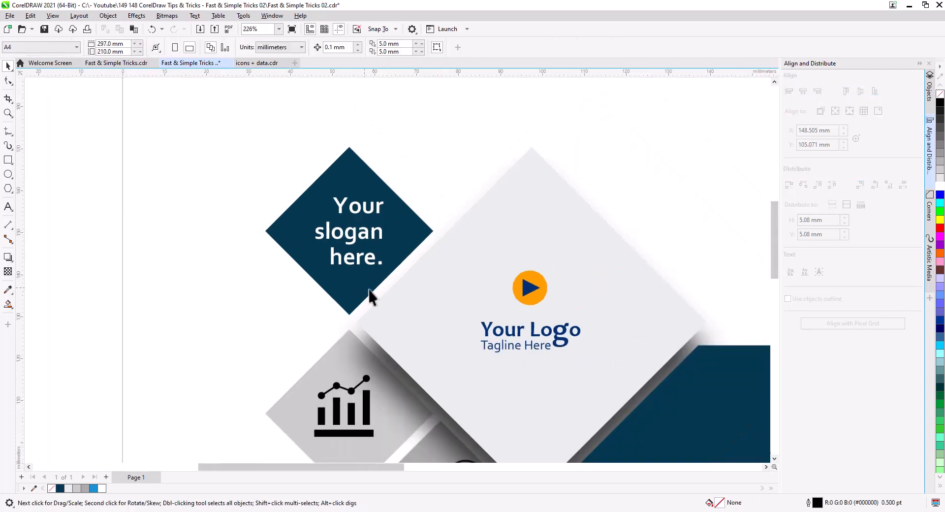
left_click(374, 238)
left_click(469, 47)
left_click(483, 82)
left_click(212, 227)
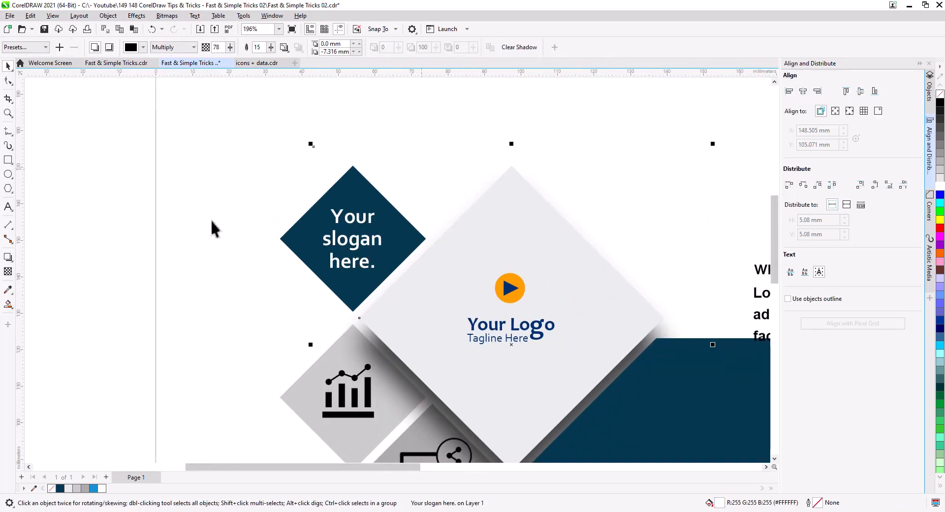
- Ungroup the logo, fill the "Your Logo" text dark blue and the "Tagline Here" text bright blue
scroll(428, 275, "up", 2)
left_click(378, 259)
left_click(375, 47)
left_click(369, 283)
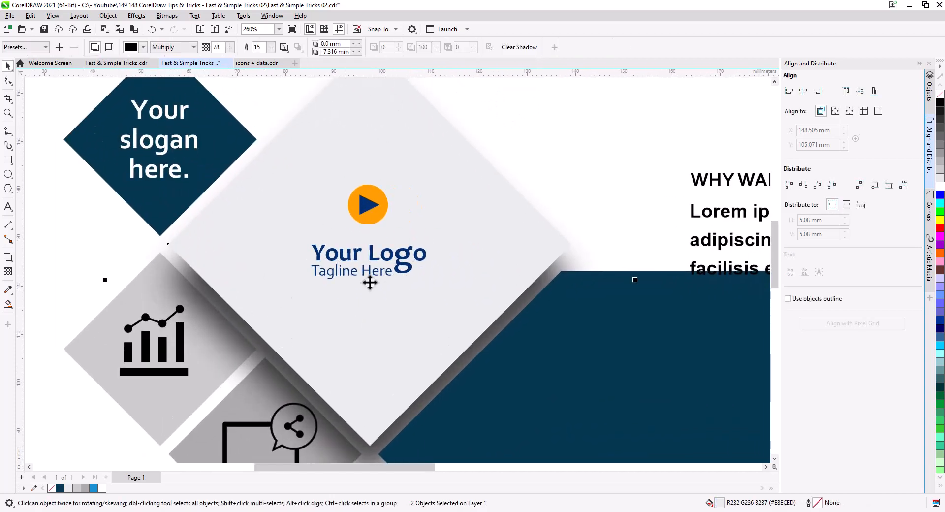
left_click(407, 257)
left_click(343, 272)
left_click(93, 487)
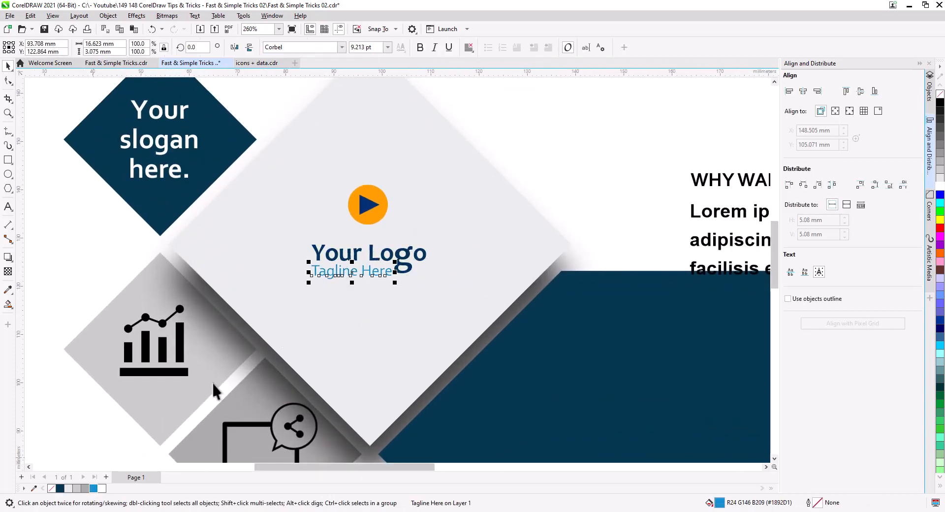
- Fill the logo's play triangle bright blue and its circle dark blue
left_click(366, 209)
left_click(93, 488)
left_click(368, 220)
left_click(60, 488)
- Group the logo parts, enlarge the group to about 34.7 × 28.6 mm, and center it on the large pale diamond
scroll(344, 281, "down", 3)
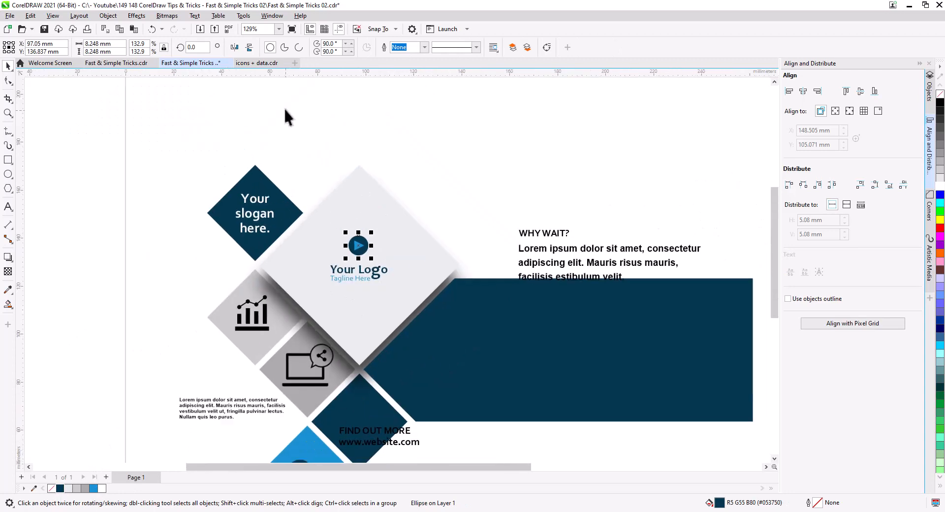
left_click_drag(285, 110, 403, 295)
key("ctrl+g")
left_click(414, 260, "shift")
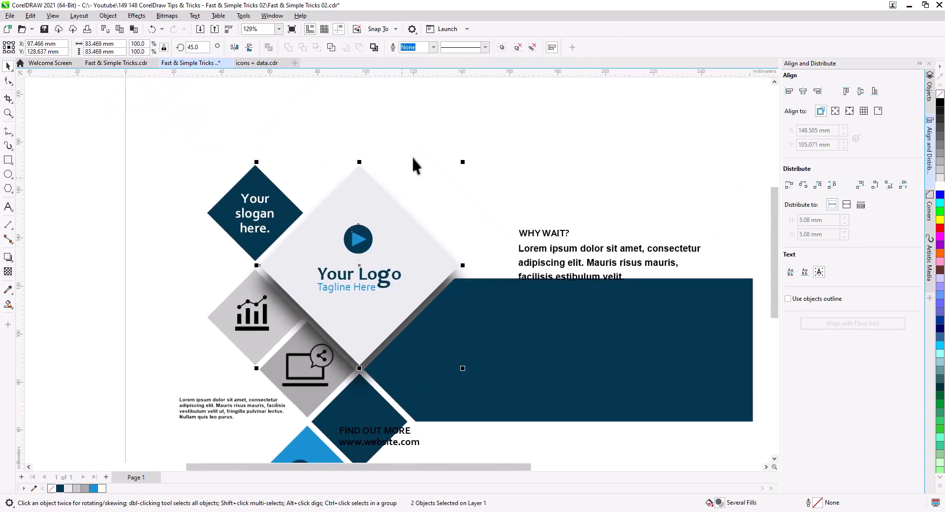
left_click(803, 91)
left_click(860, 91)
key("Escape")
- Fill the laptop and chart icons on the gray diamonds dark blue
left_click(365, 291)
scroll(442, 342, "down", 1)
scroll(269, 458, "up", 2)
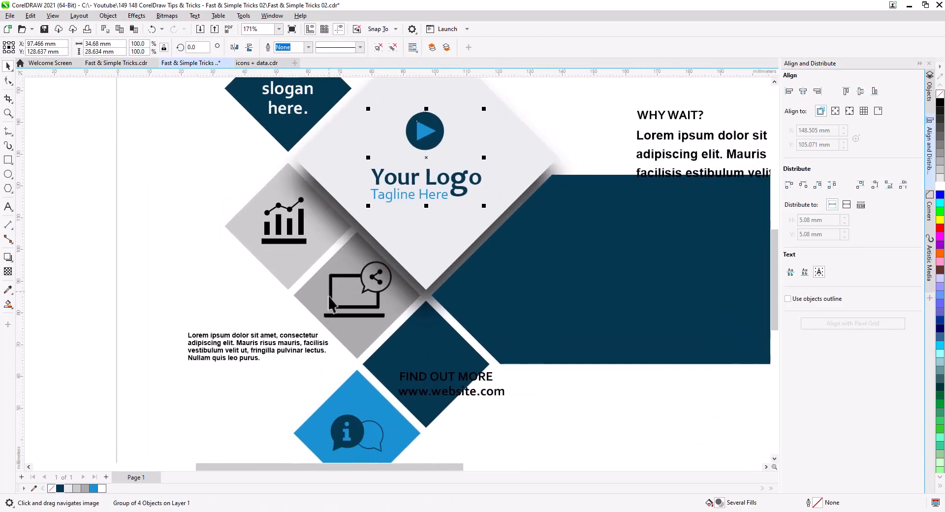
left_click(283, 220)
key("Escape")
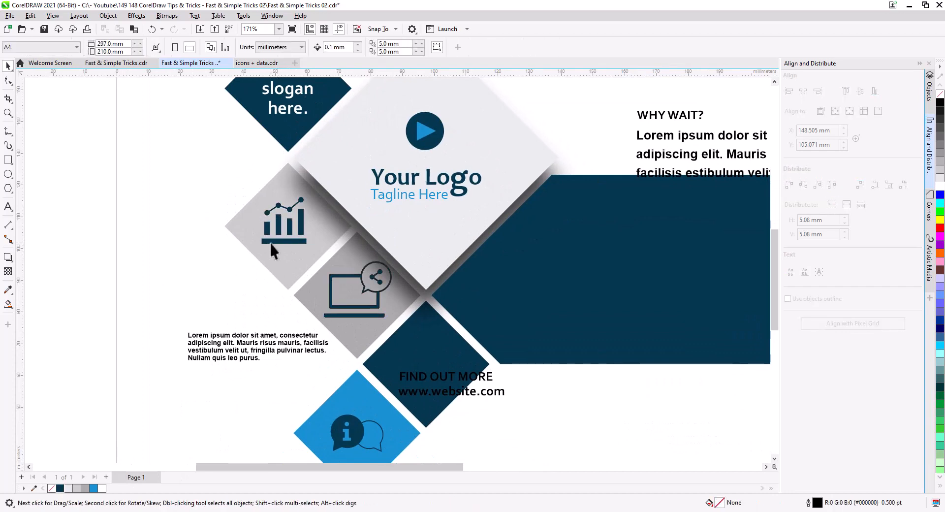
- Center the chart icon horizontally and vertically on the light gray diamond
left_click(270, 242)
left_click(288, 268, "shift")
left_click(803, 91)
left_click(860, 92)
key("Escape")
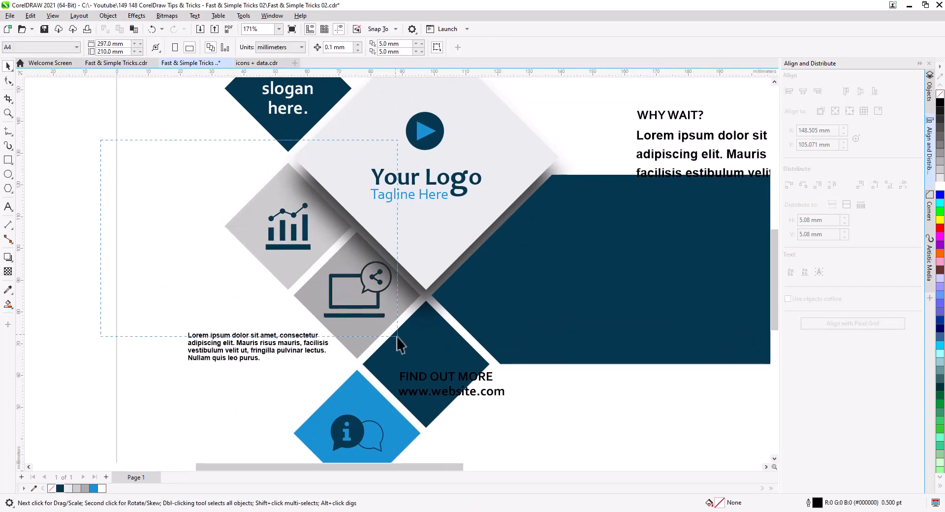
- Bring the two gray diamonds, their icons and the small paragraph to the front of the page
left_click_drag(425, 367, 436, 376)
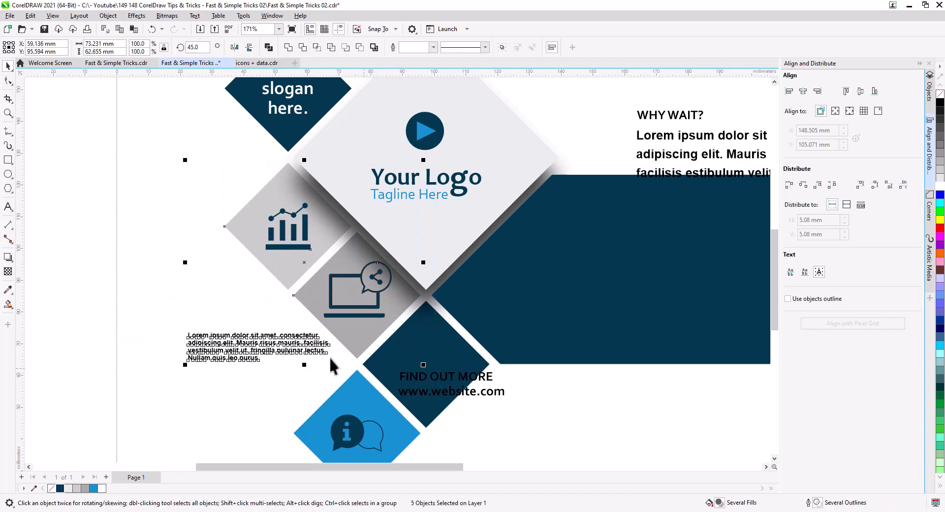
right_click(296, 345)
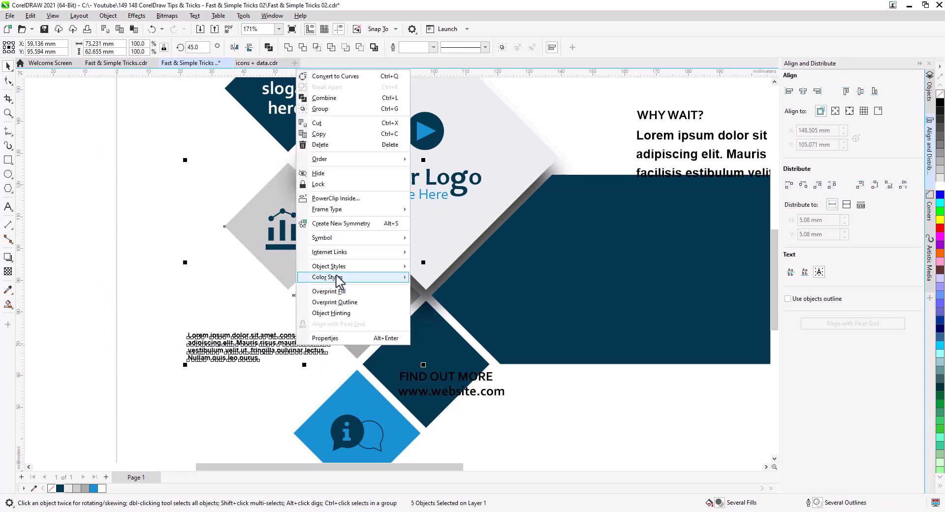
mouse_move(345, 160)
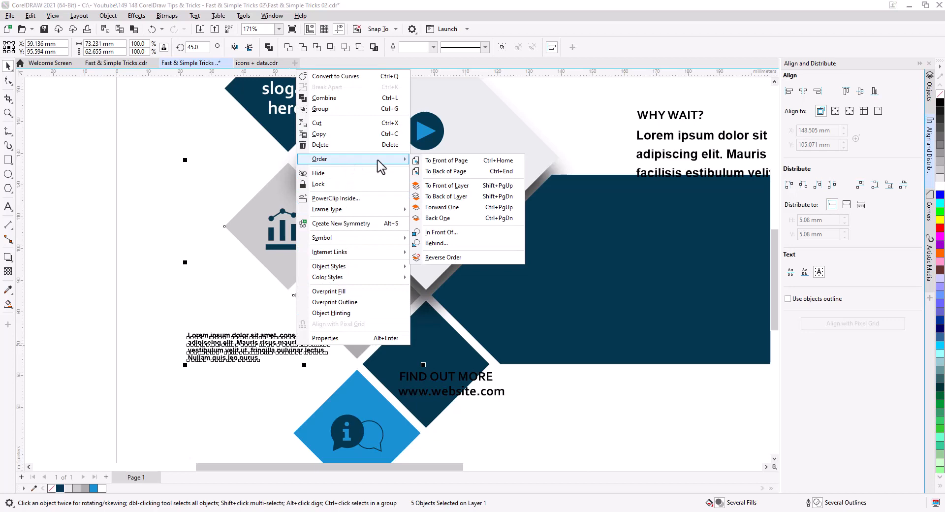
left_click(449, 160)
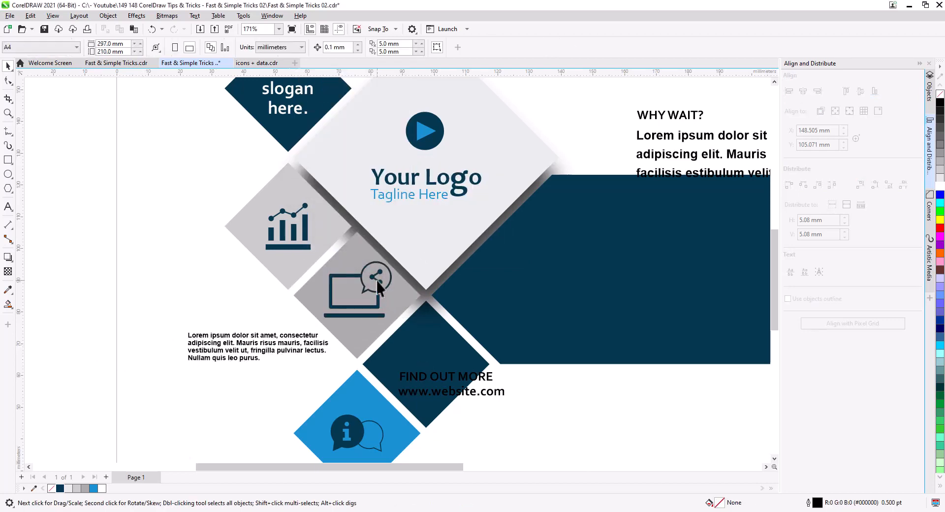
- Center the laptop icon horizontally and vertically on the darker gray diamond
left_click(376, 279)
left_click(306, 301, "shift")
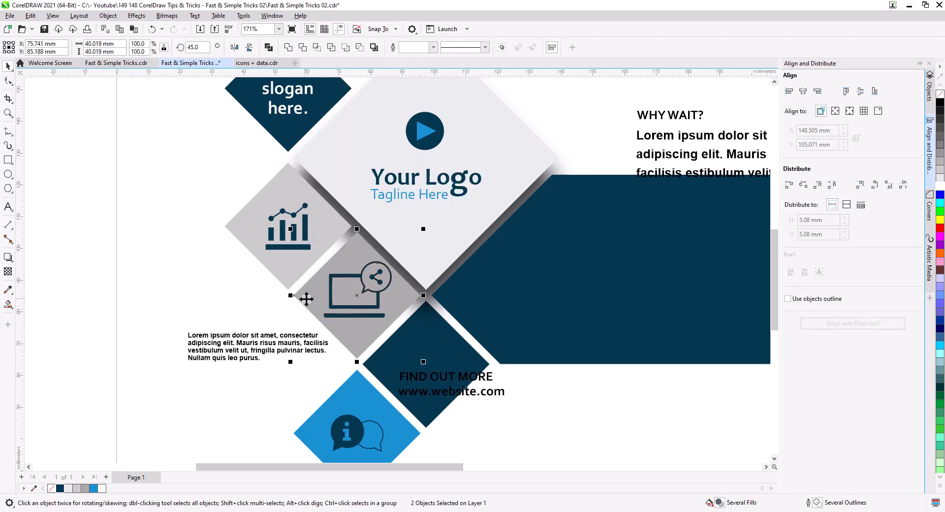
left_click(804, 91)
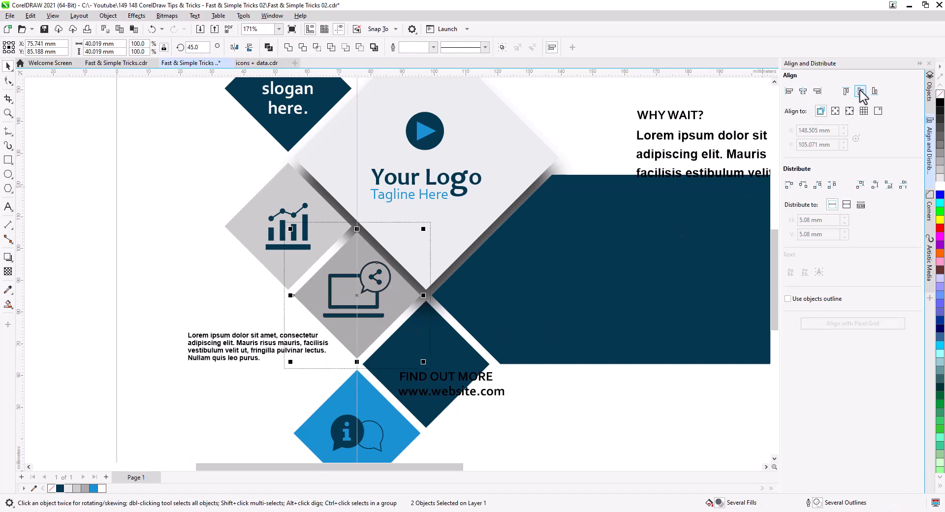
left_click(861, 91)
left_click(41, 344)
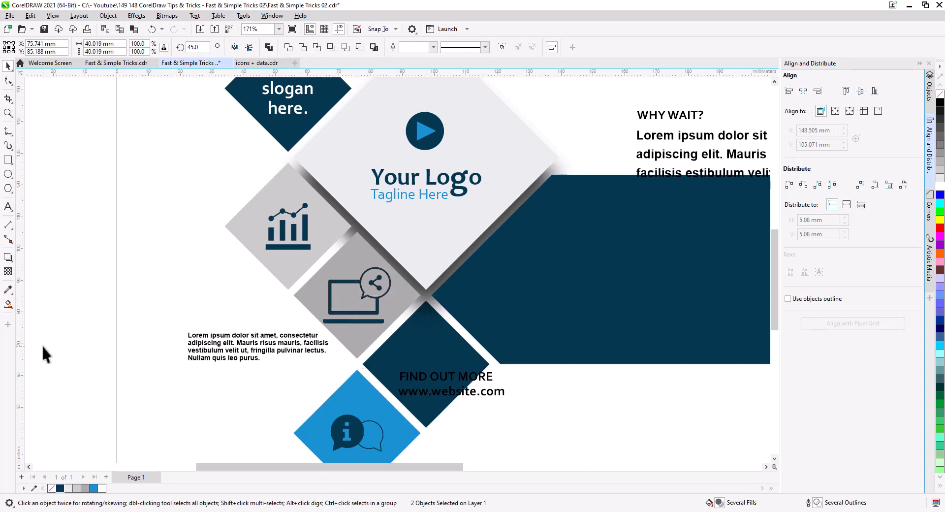
- Shrink the laptop icon proportionally to about 18.4 × 15.3 mm around its center
left_click(350, 314)
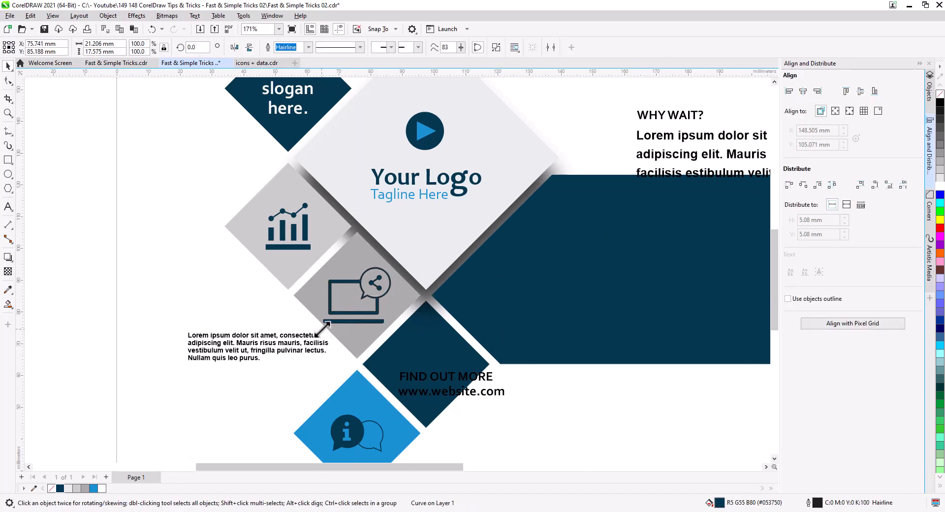
left_click_drag(323, 328, 325, 328)
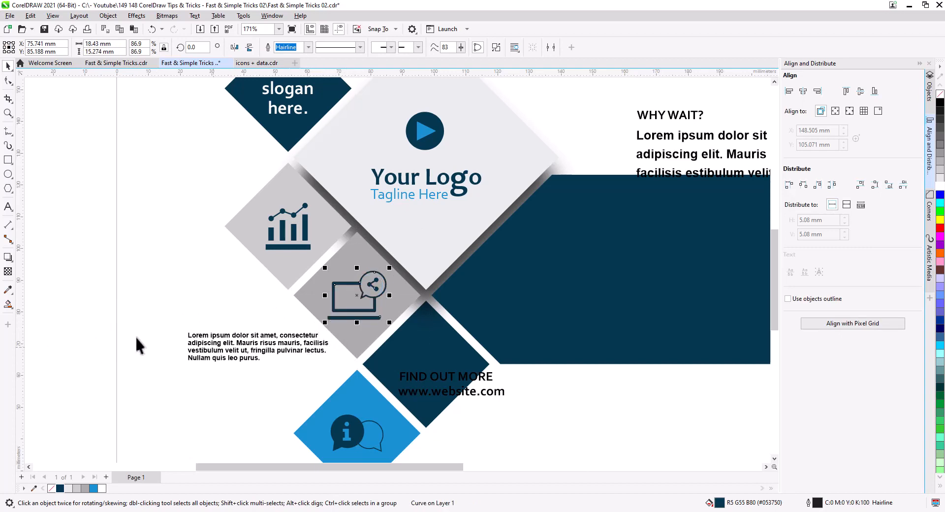
left_click(103, 325)
- Send the two gray diamonds and their chart and laptop icons to the back of the page
left_click(333, 311)
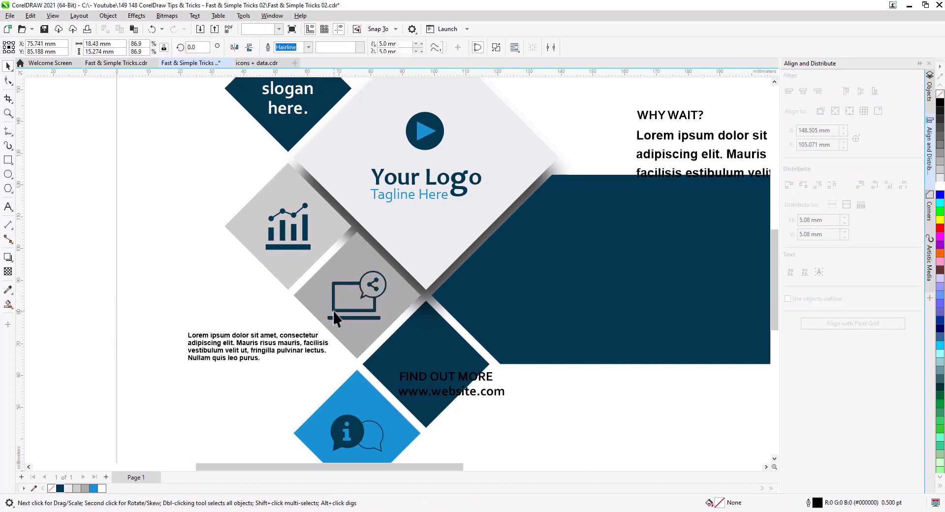
left_click(303, 299, "shift")
left_click(284, 249, "shift")
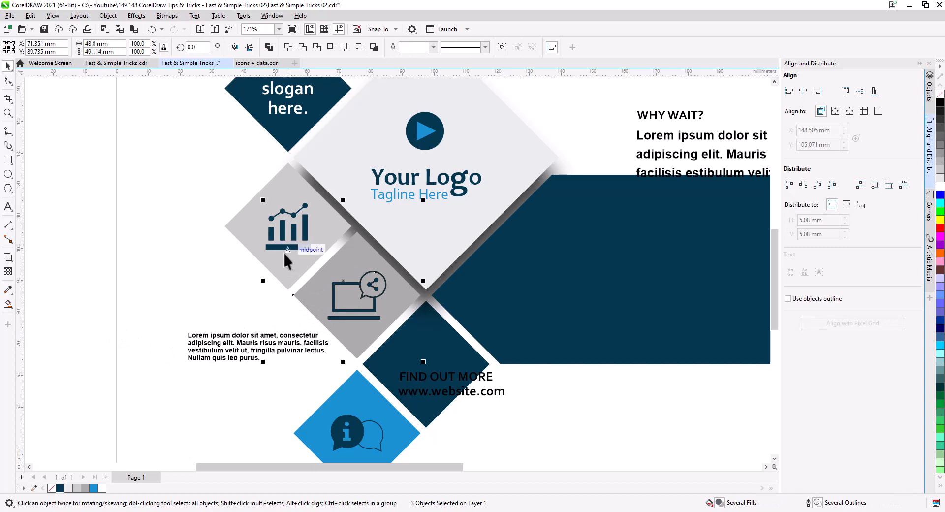
left_click(283, 265, "shift")
right_click(277, 277)
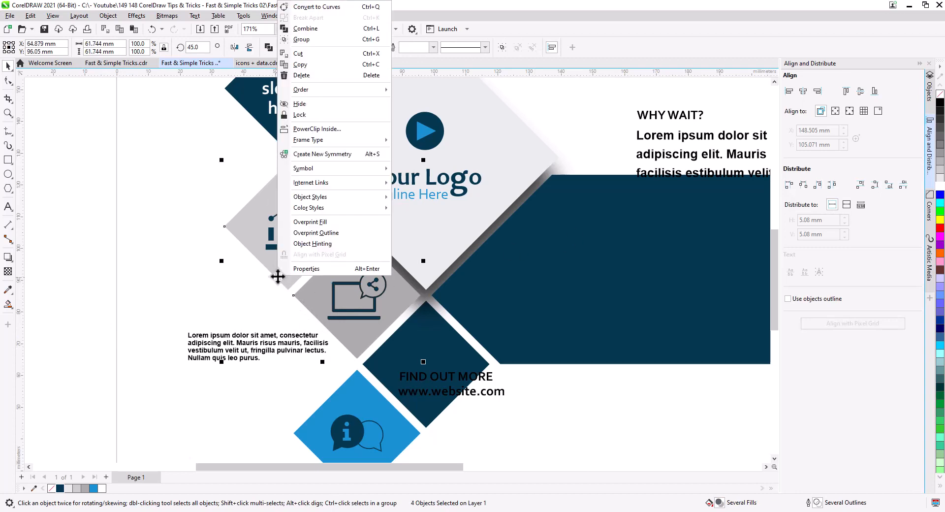
mouse_move(359, 91)
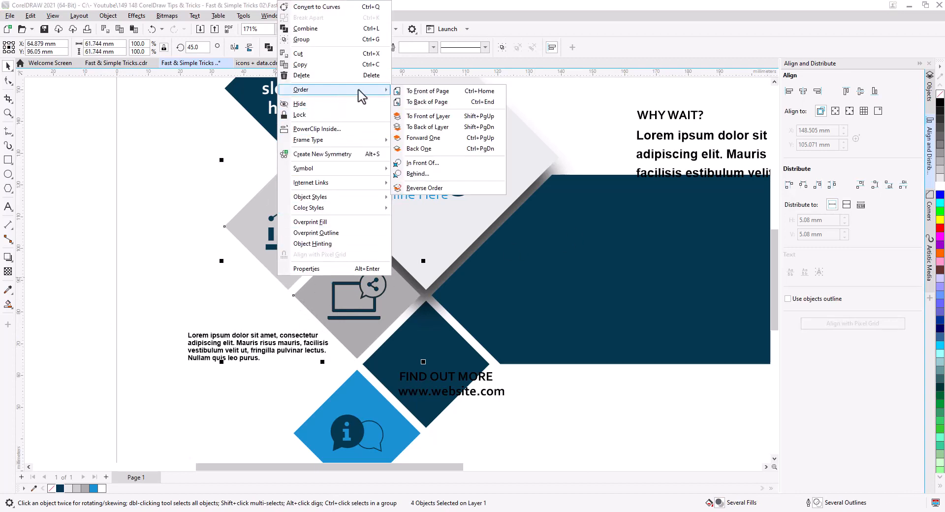
left_click(431, 103)
left_click(142, 285)
- Enlarge the info speech-bubble icon slightly within the bright blue diamond
scroll(311, 335, "up", 4)
left_click(275, 372)
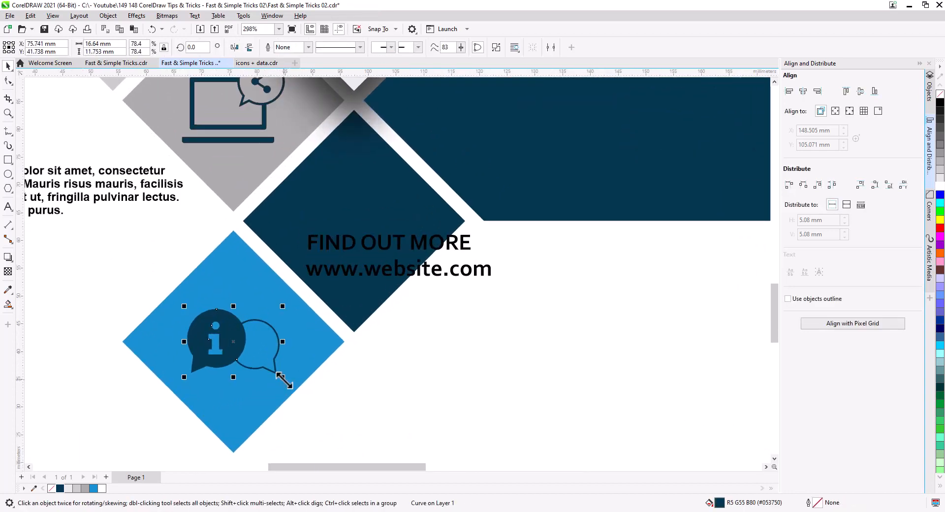
left_click(411, 304)
- Move the website text clear of the dark blue diamond and break FIND OUT MORE into three lines on the diamond
left_click_drag(416, 276, 588, 264)
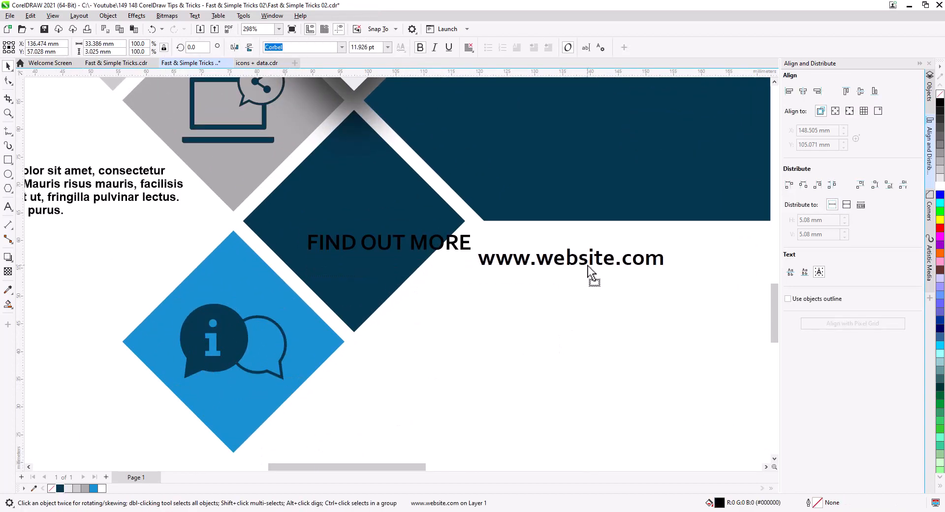
double_click(407, 250)
key("Return")
left_click_drag(422, 244, 349, 206)
key("Return")
- Left-align the three-line FIND OUT MORE text
left_click(8, 66)
left_click(468, 47)
left_click(480, 72)
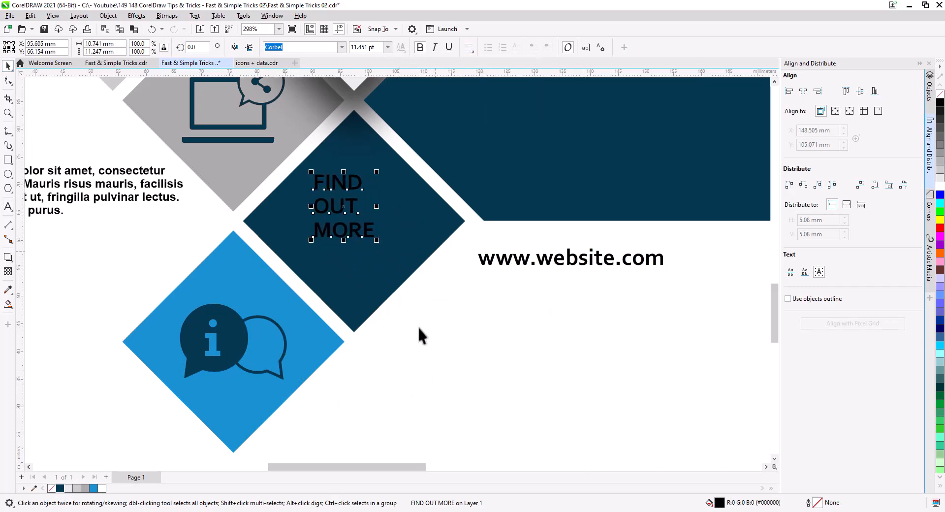
left_click(417, 326)
- Color the words FIND OUT white and the word MORE bright blue
double_click(343, 191)
key("ctrl+a")
left_click(102, 487)
double_click(344, 229)
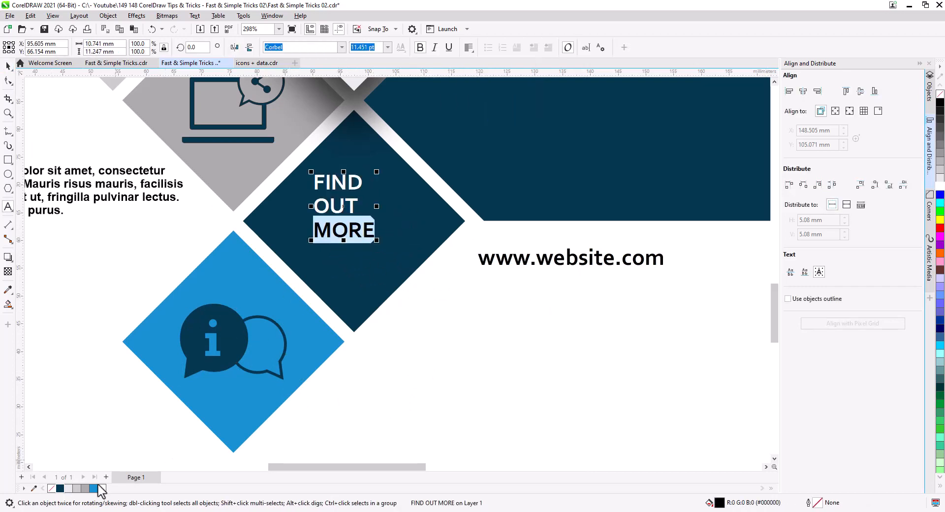
left_click(94, 488)
left_click(8, 66)
- Enlarge the FIND OUT MORE text and center it horizontally and vertically on the dark blue diamond
left_click_drag(376, 240, 406, 263)
left_click(420, 252, "shift")
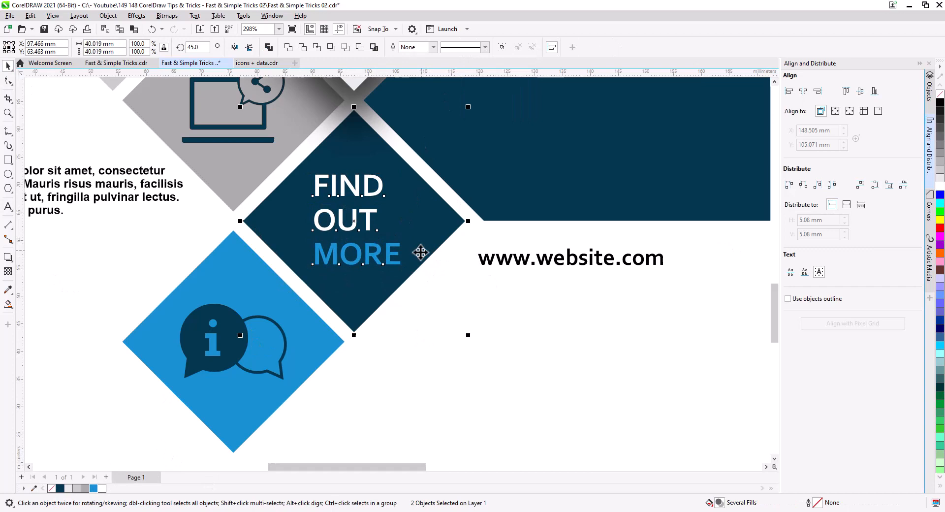
left_click(803, 91)
left_click(860, 91)
left_click(459, 318)
- Draw a square of about 3.6 mm beside the word MORE and convert it to curves
scroll(378, 297, "up", 1)
left_click_drag(379, 297, 344, 325)
key("F6")
left_click_drag(389, 249, 419, 279)
key("space")
left_click(107, 15)
left_click(129, 267)
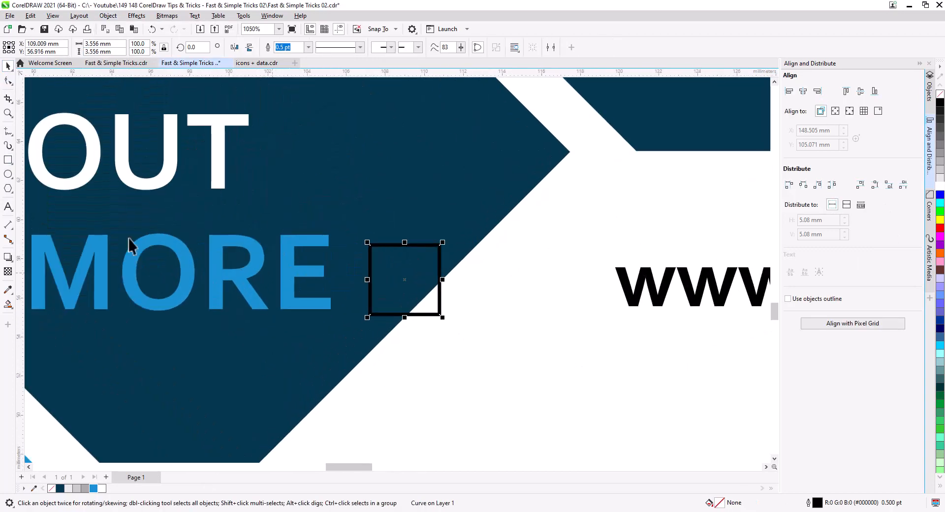
- Delete unneeded nodes of the square and straighten its segments to form an arrow-like triangle pointing toward the website text
key("F10")
left_click_drag(388, 236, 458, 263)
key("Delete")
left_click_drag(425, 298, 478, 344)
key("Delete")
key("ctrl+a")
left_click(136, 47)
key("space")
- Place the triangle right after MORE, fill it bright blue and remove its outline
left_click_drag(368, 291, 401, 278)
left_click(93, 488)
right_click(939, 94)
- Move the website text next to the arrow, colored in the same bright blue
left_click_drag(636, 290, 497, 286)
scroll(529, 352, "down", 3)
left_click(456, 306)
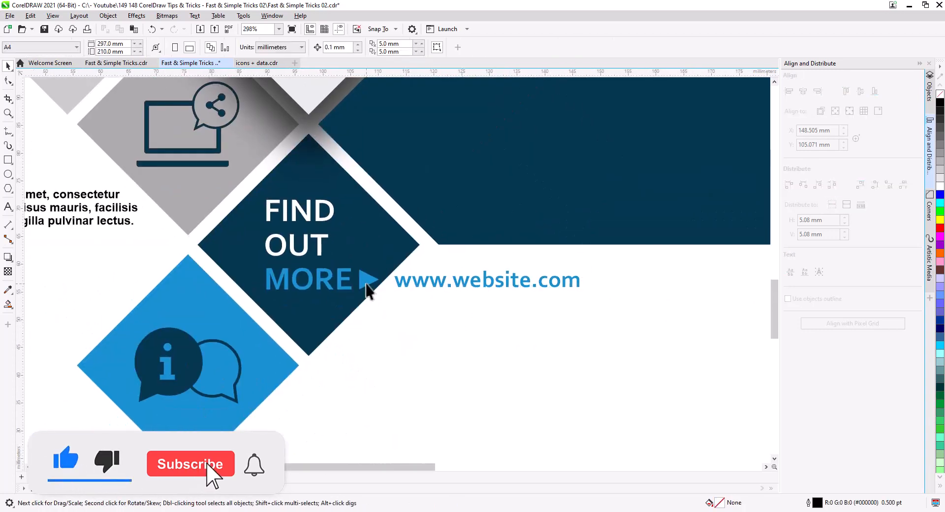
- Narrow the arrow beside MORE and widen the letter spacing of the FIND OUT MORE text
scroll(366, 285, "up", 2)
left_click_drag(363, 281, 359, 300)
left_click(335, 276)
left_click(8, 80)
left_click(8, 66)
- Realign the FIND OUT MORE text with the dark blue diamond after the spacing change
left_click(344, 315, "shift")
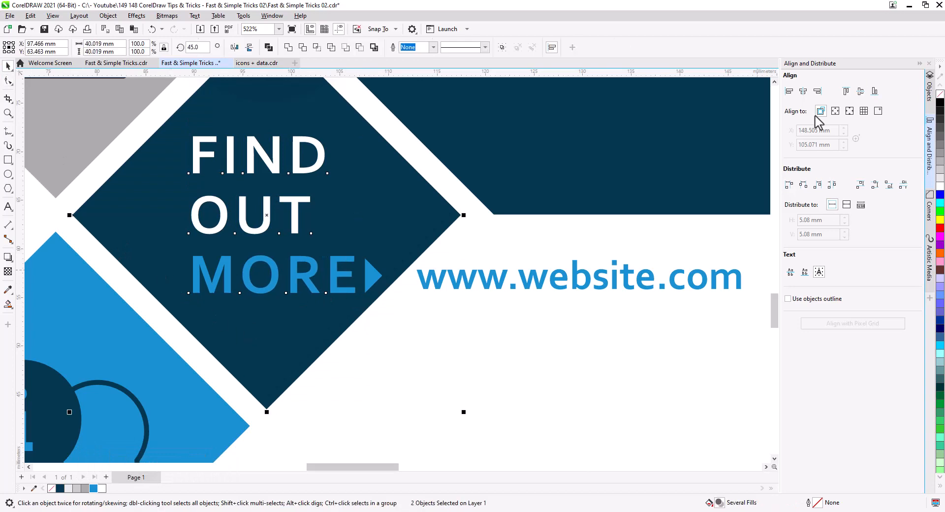
left_click(802, 91)
left_click(443, 366)
- Draw a horizontal straight line about 13.4 mm long above the start of the small paragraph
scroll(471, 357, "down", 3)
scroll(467, 374, "down", 1)
left_click(215, 313)
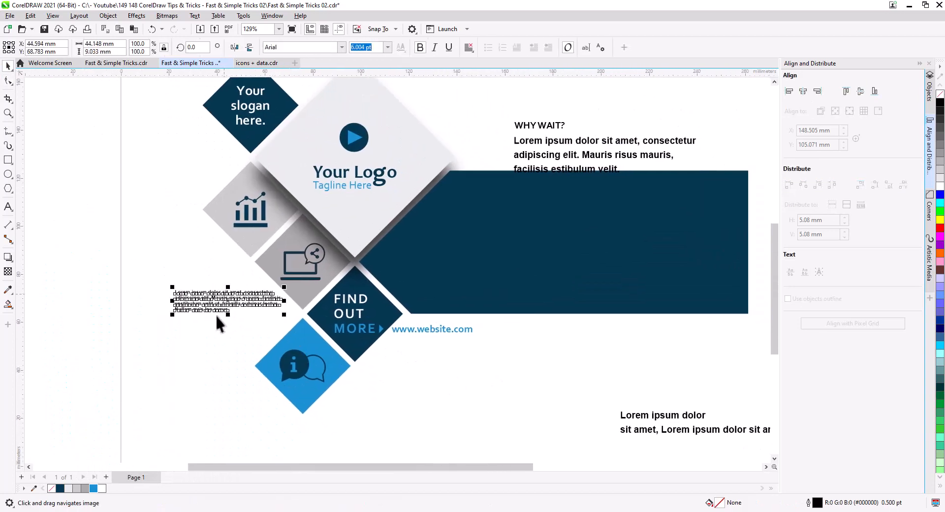
scroll(215, 313, "up", 2)
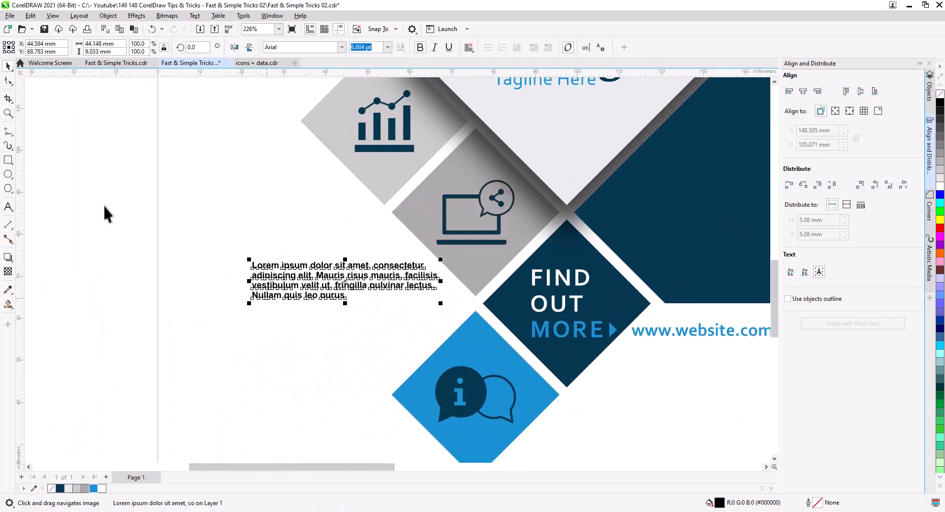
left_click(8, 134)
left_click(37, 140)
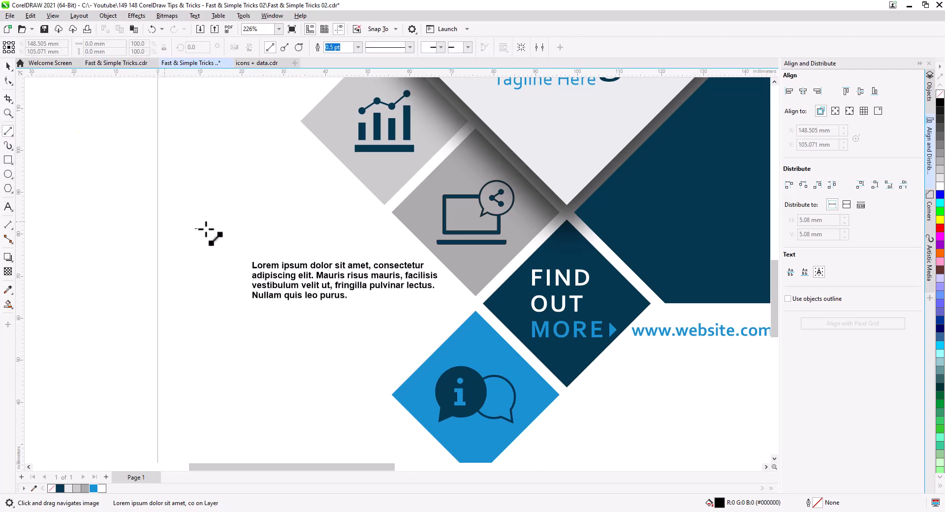
left_click_drag(190, 228, 254, 228)
left_click(8, 66)
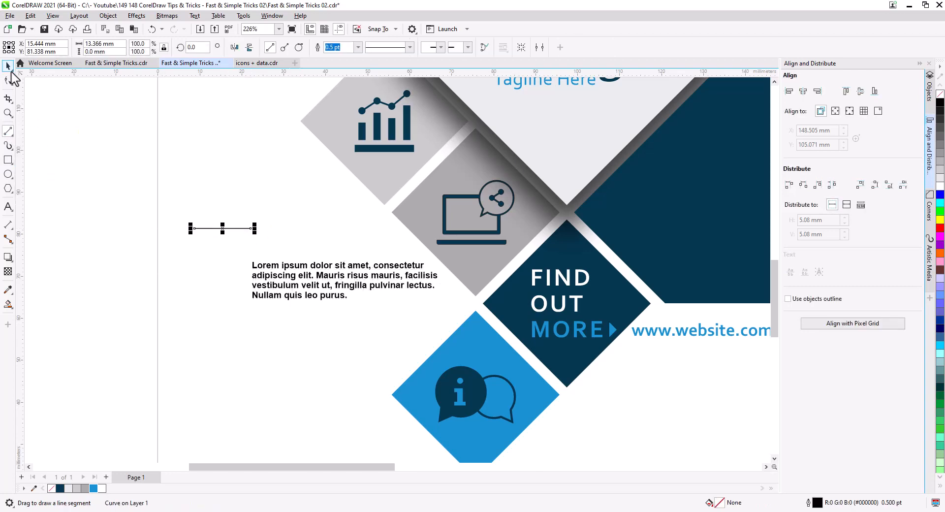
- Rotate the line and the small paragraph, first to 45° and finally to -45°
left_click(293, 269, "shift")
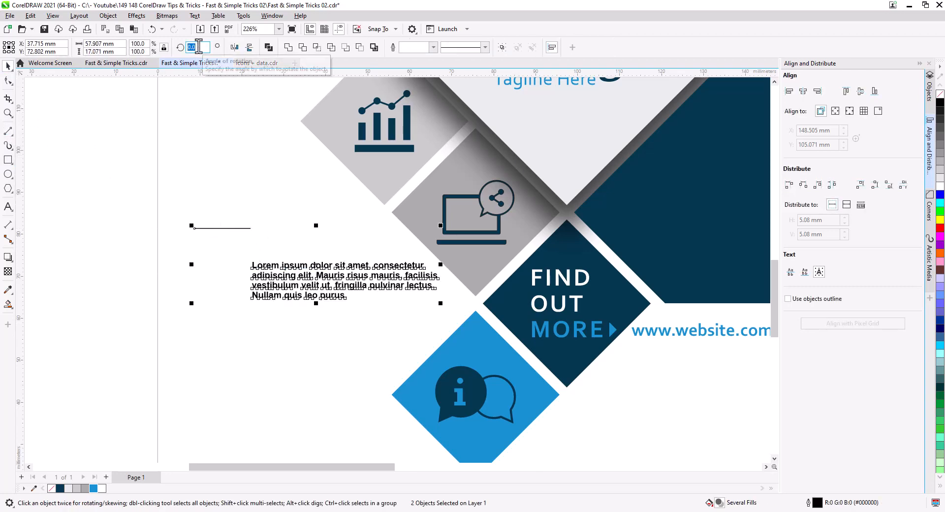
type("45")
key("Return")
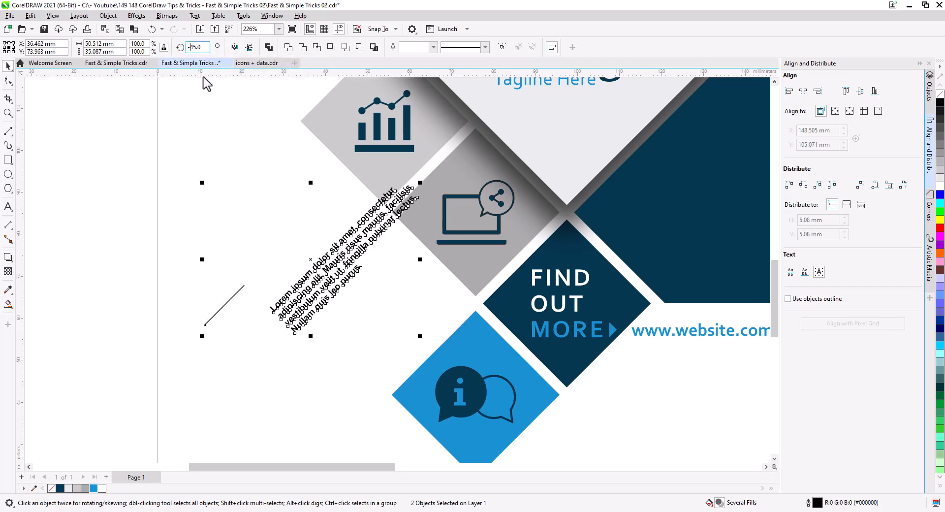
type("-")
key("Return")
- Delete the diagonal line above the rotated paragraph
left_click(255, 195)
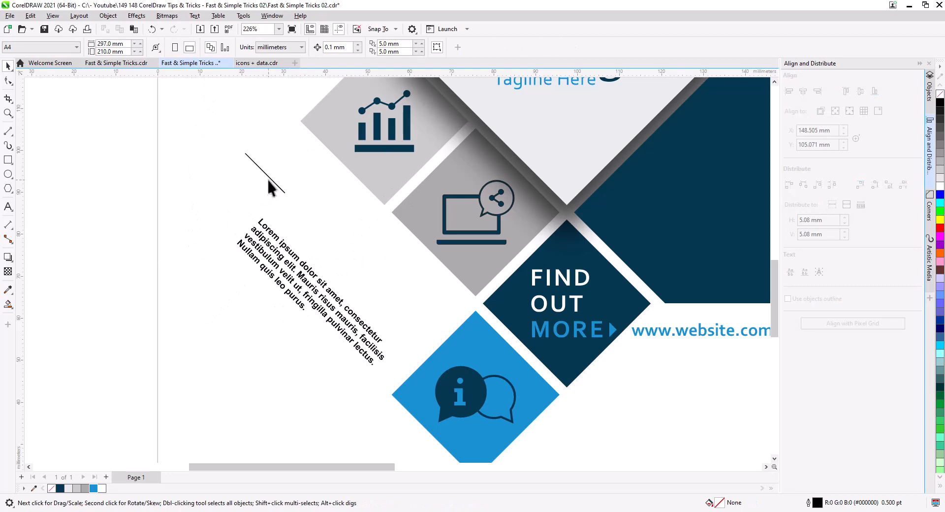
left_click(267, 177)
key("Delete")
- Move the rotated paragraph beside the darker gray diamond's lower edge and set its alignment to Full Justify
left_click_drag(296, 259, 347, 219)
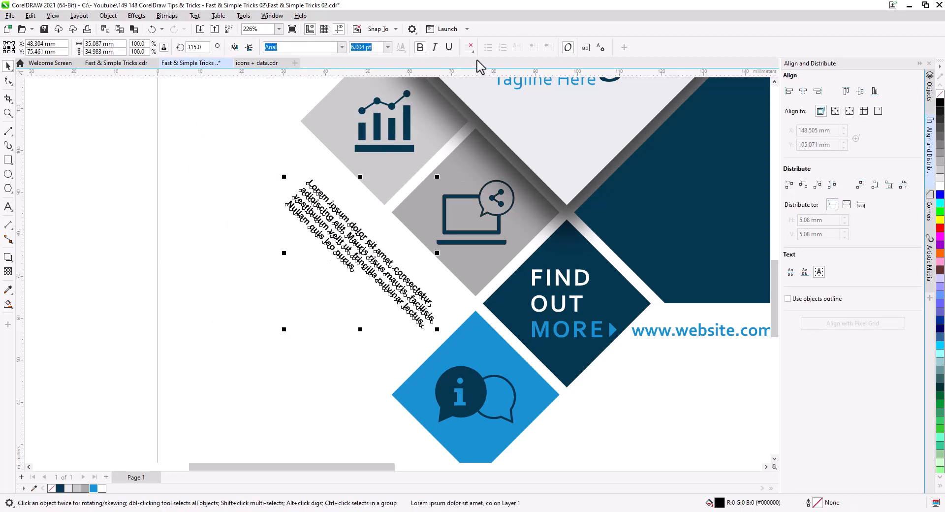
left_click(469, 50)
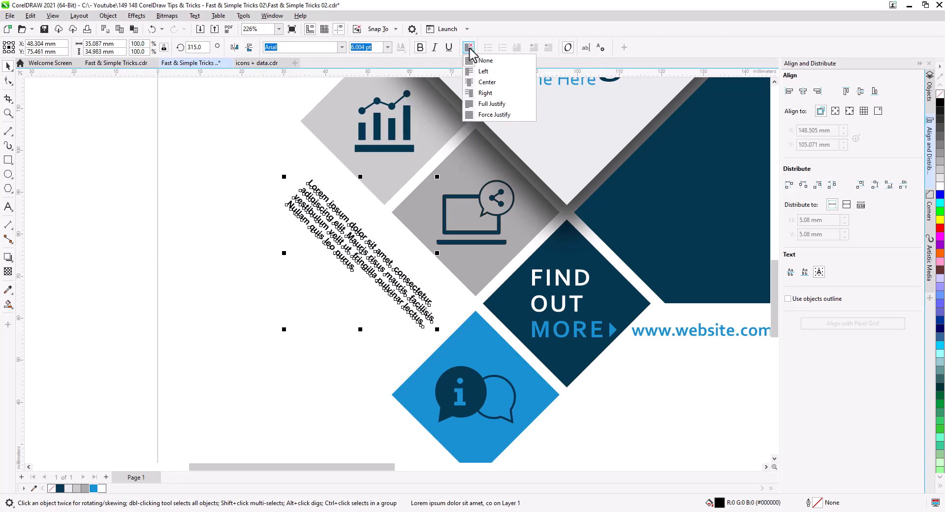
left_click(490, 104)
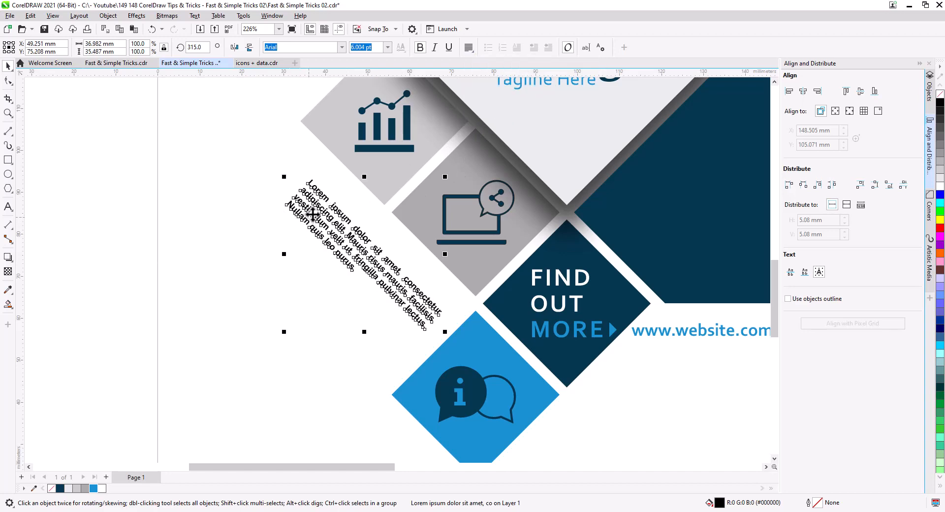
- Color the words "Lorem ipsum dolor" in the rotated paragraph bright blue
double_click(321, 195)
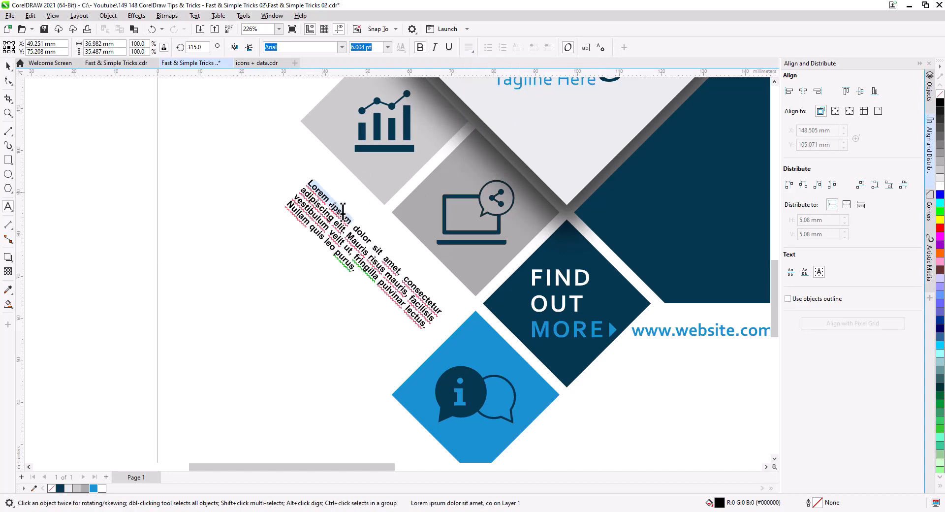
left_click(93, 488)
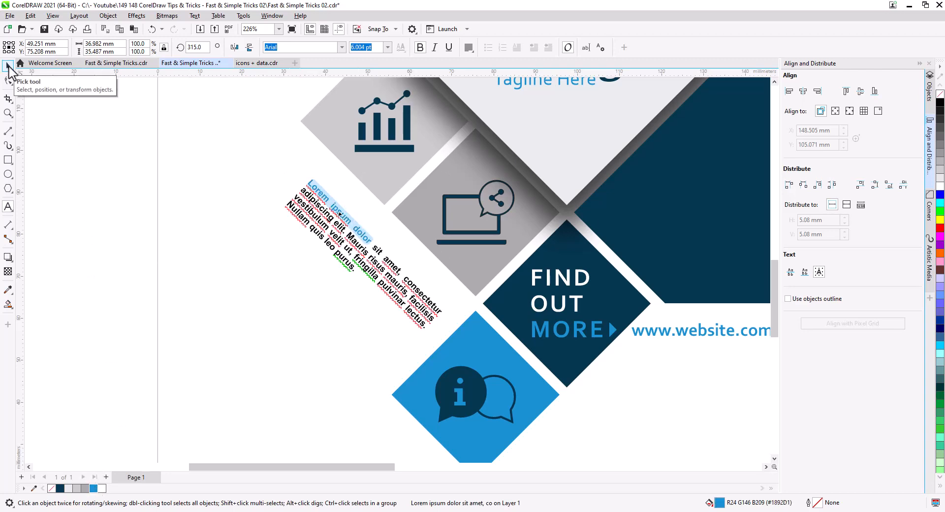
left_click(8, 65)
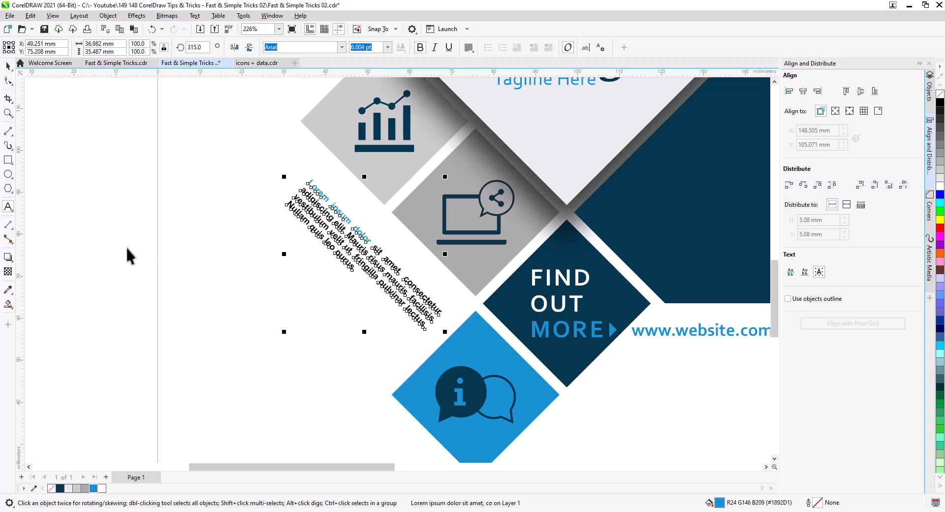
- Fill the rotated paragraph dark blue with "Lorem ipsum dolor" in bright blue, and move it closer to the gray diamonds
left_click(60, 488)
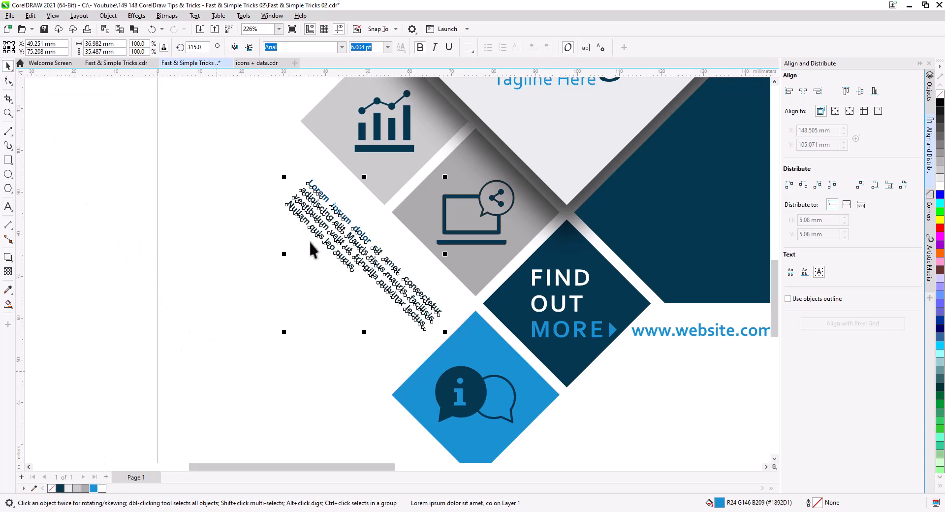
double_click(322, 196)
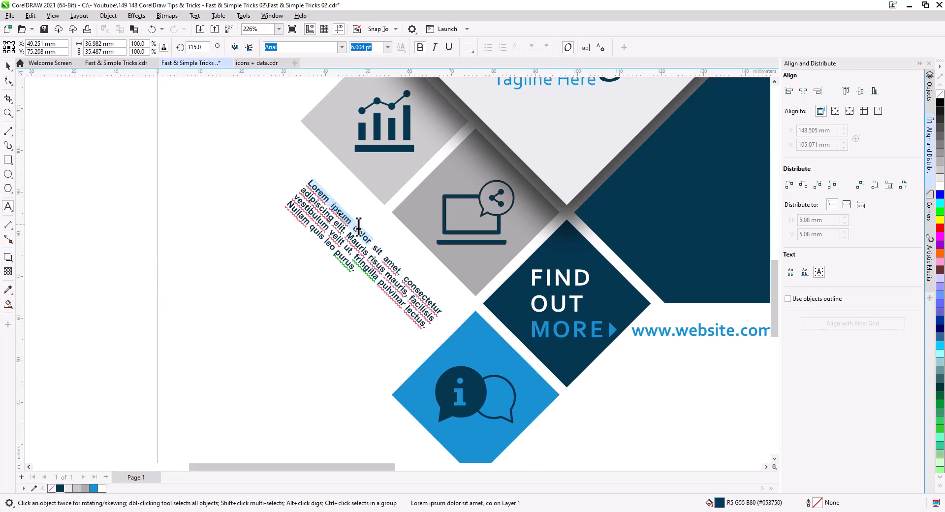
left_click(92, 488)
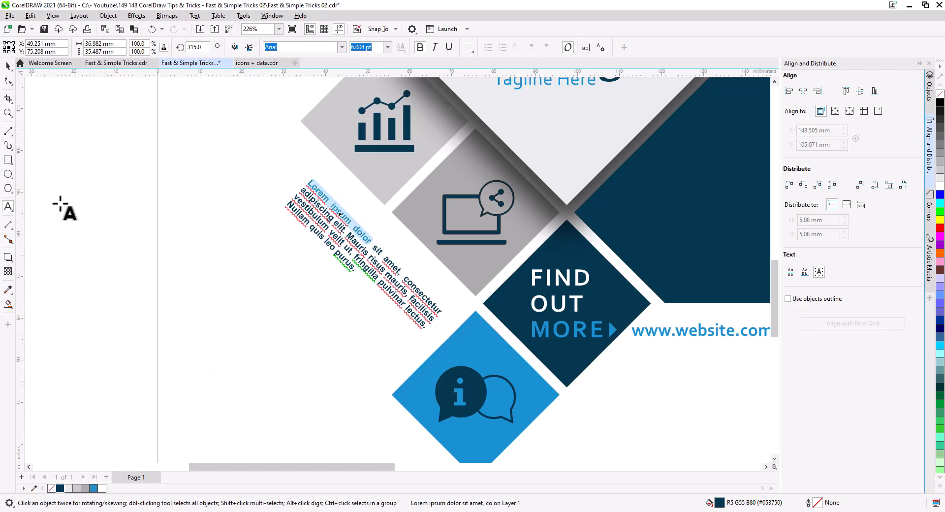
left_click(7, 65)
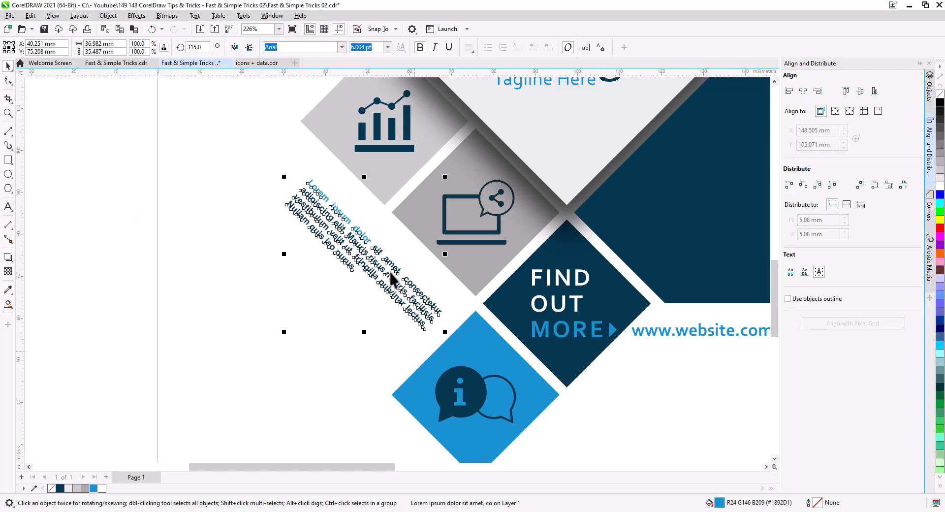
left_click_drag(395, 267, 416, 261)
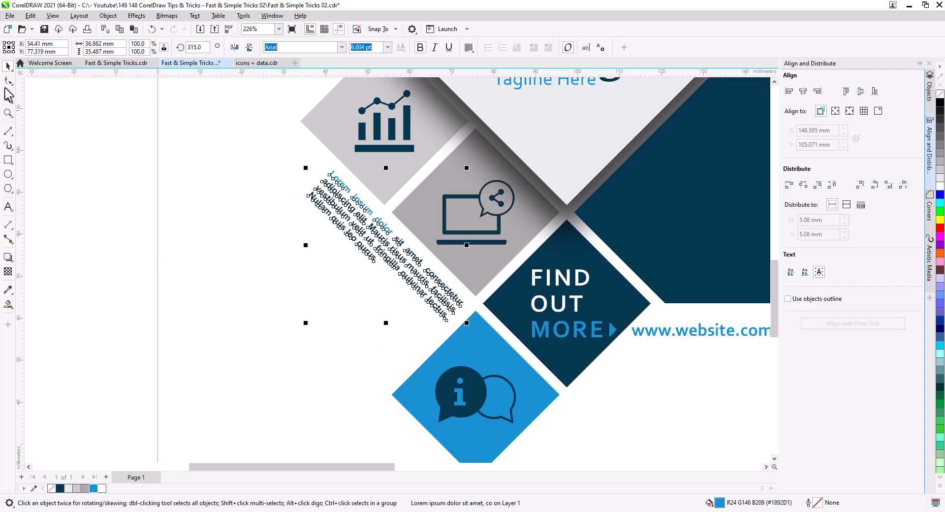
- Increase the line spacing of the rotated paragraph beside the gray diamonds
left_click(8, 83)
left_click_drag(306, 324, 300, 369)
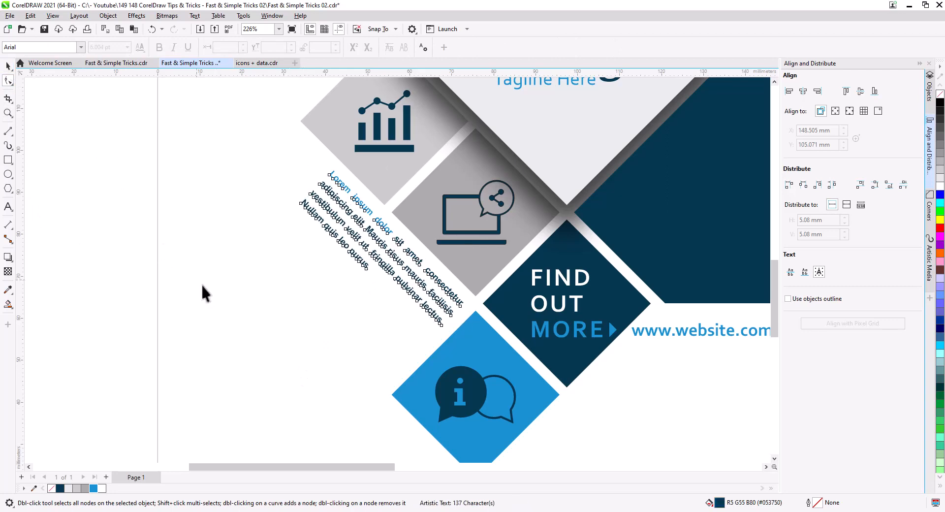
key("space")
- Color the "WHY WAIT?" heading bright blue and the three-line paragraph beneath it white
scroll(289, 292, "down", 5)
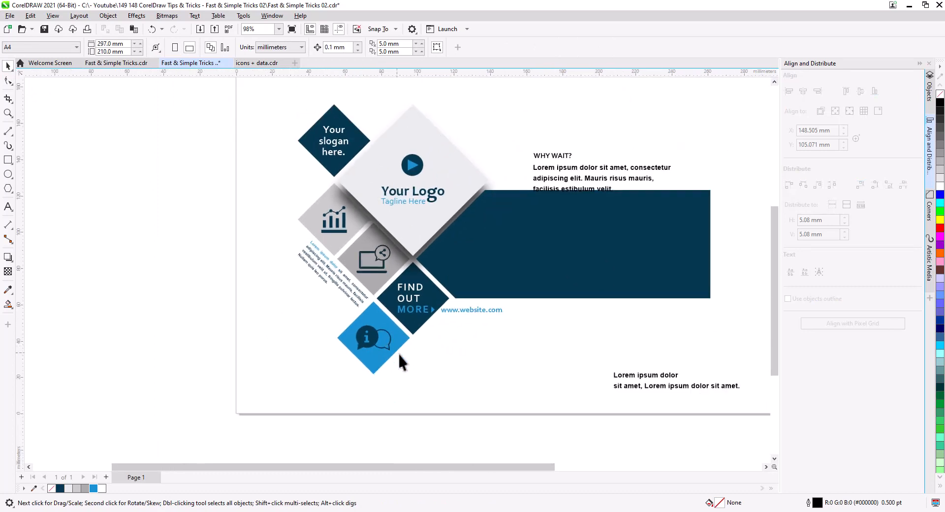
left_click_drag(398, 352, 350, 316)
scroll(419, 321, "down", 1)
left_click_drag(421, 328, 380, 376)
scroll(406, 253, "up", 4)
left_click_drag(406, 263, 443, 313)
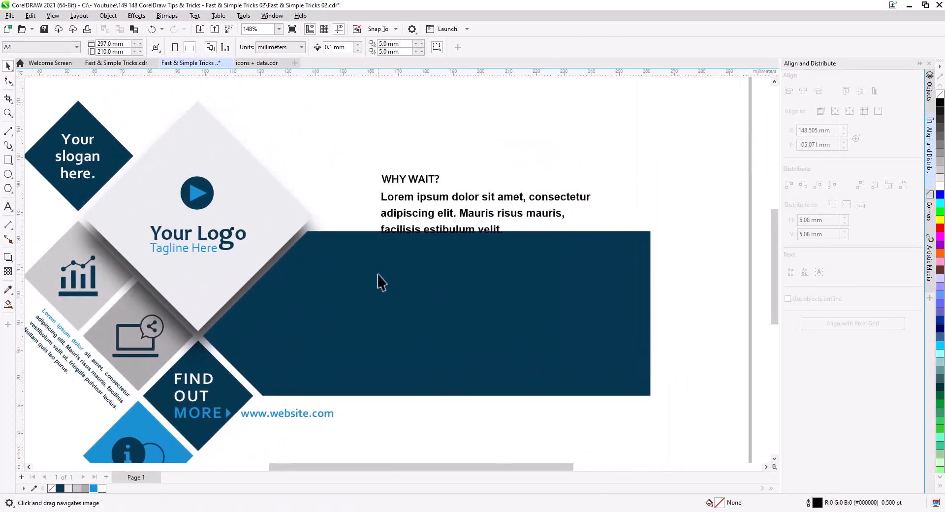
left_click(414, 180)
left_click(93, 487)
left_click(433, 199)
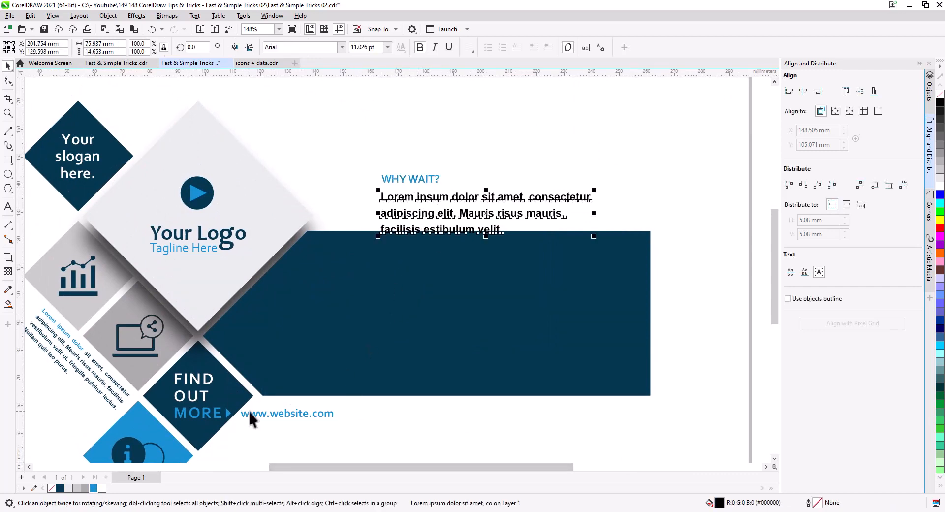
left_click(102, 488)
- Move the white paragraph into the dark blue rectangle and center its lines
left_click_drag(455, 201, 447, 314)
left_click(468, 48)
left_click(484, 84)
- Place the "WHY WAIT?" heading above the white paragraph in the rectangle, enlarged to about 16.9 pt
left_click_drag(423, 180, 512, 314)
left_click(497, 297)
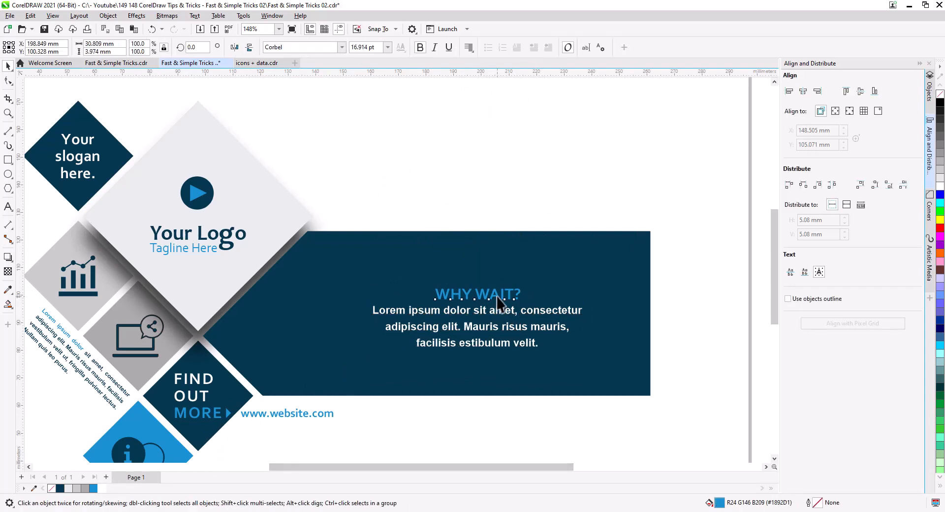
left_click_drag(485, 313, 484, 306)
- Increase the line spacing of the white paragraph in the dark blue rectangle
left_click(7, 81)
left_click_drag(370, 343, 370, 352)
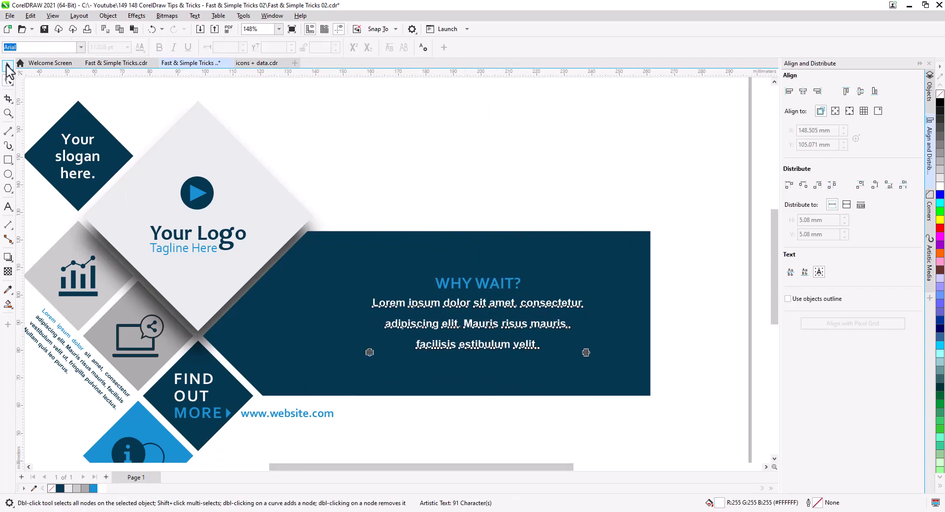
left_click(8, 66)
- Group the slightly enlarged "WHY WAIT?" heading and paragraph, and center the group vertically on the dark blue rectangle
left_click(501, 286, "shift")
left_click_drag(585, 352, 590, 355)
key("ctrl+g")
left_click(610, 337, "shift")
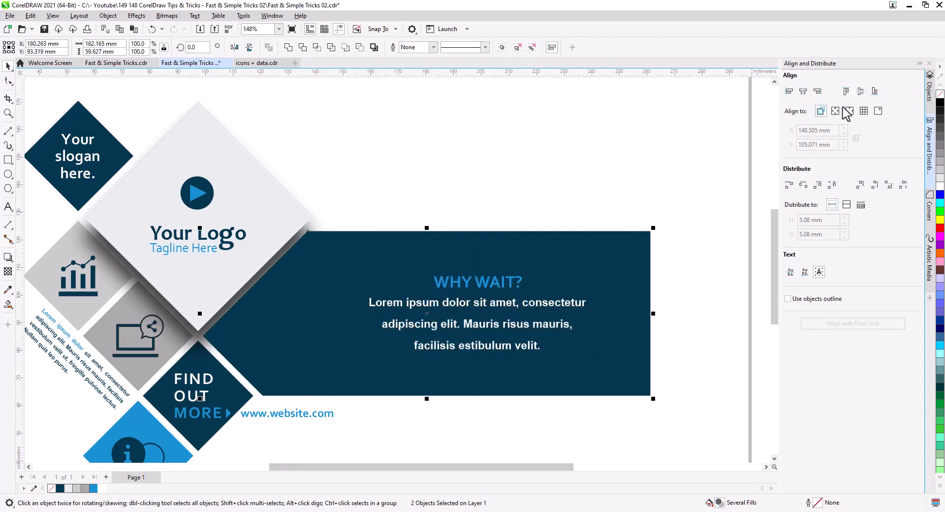
left_click(859, 91)
key("Escape")
- Move the black two-line Lorem ipsum text closer beneath the dark blue rectangle
scroll(488, 304, "down", 2)
left_click_drag(500, 357, 457, 290)
left_click_drag(476, 362, 441, 332)
key("Escape")
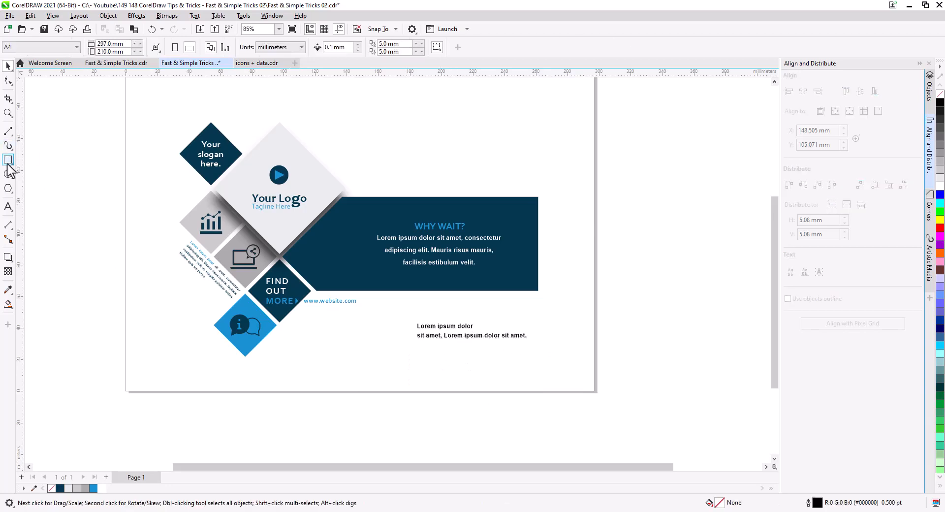
- Draw an outlined rectangle about 235.6 by 158 mm around the whole layout, flush with the dark blue rectangle's outer edge
left_click(9, 160)
mouse_move(538, 251)
left_mouse_down()
mouse_move(255, 193)
mouse_move(165, 140)
left_mouse_up()
key("space")
left_click_drag(352, 141, 352, 114)
left_click_drag(352, 257, 358, 368)
key("Escape")
scroll(493, 383, "up", 2)
left_click_drag(493, 383, 476, 400)
left_click_drag(219, 258, 506, 259)
right_click(505, 259)
left_click_drag(567, 275, 617, 329)
left_click_drag(175, 201, 359, 292)
left_click(308, 367)
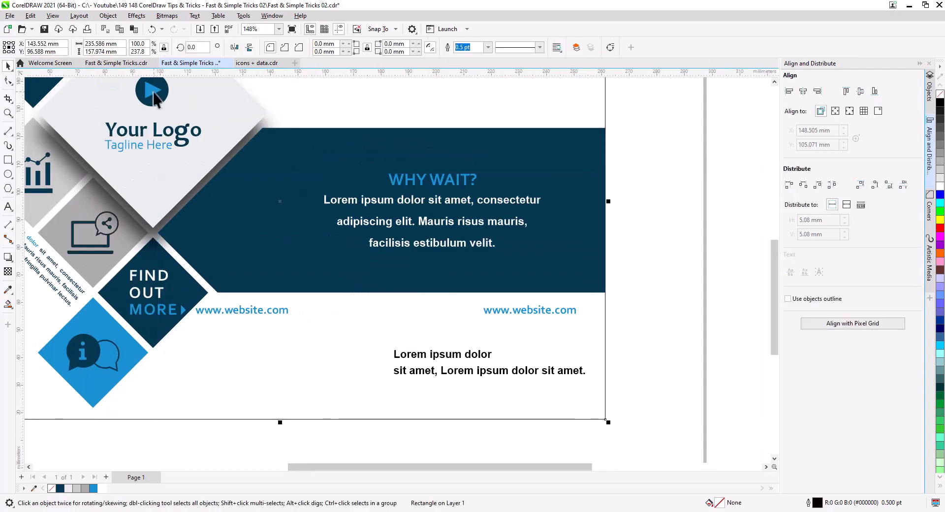
- Copy the logo to the lower corner of the frame, delete the copy's text, and place its play icon above the black text
left_click_drag(152, 93, 560, 345)
left_click(556, 341)
key("ctrl+u")
left_click(598, 403)
key("Delete")
left_click_drag(599, 404, 544, 353)
scroll(573, 399, "up", 1)
scroll(544, 353, "up", 1)
left_click_drag(611, 337, 493, 261)
left_click_drag(536, 306, 537, 322)
- Right-align the lines of the black text and set both it and the copied website text to 8 pt
left_click_drag(419, 320, 418, 340)
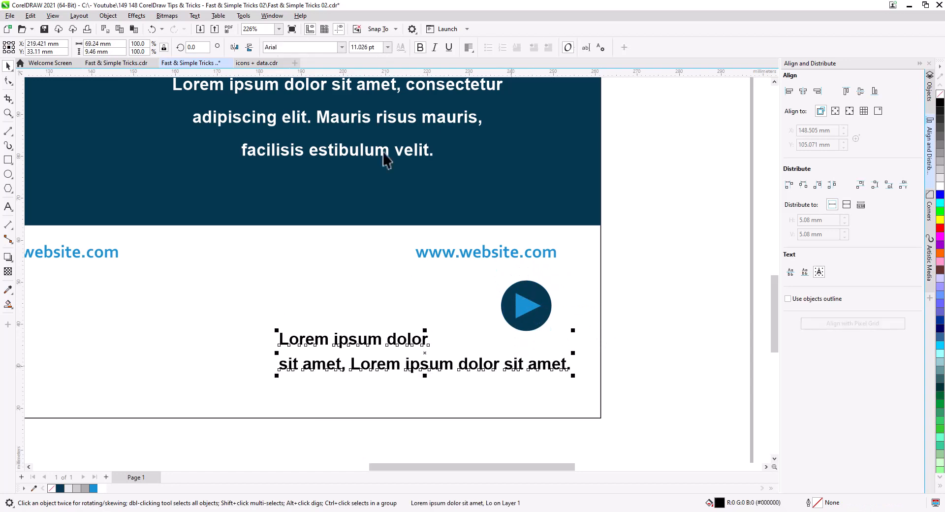
left_click(468, 47)
left_click(485, 93)
left_click(484, 253, "shift")
left_click(388, 47)
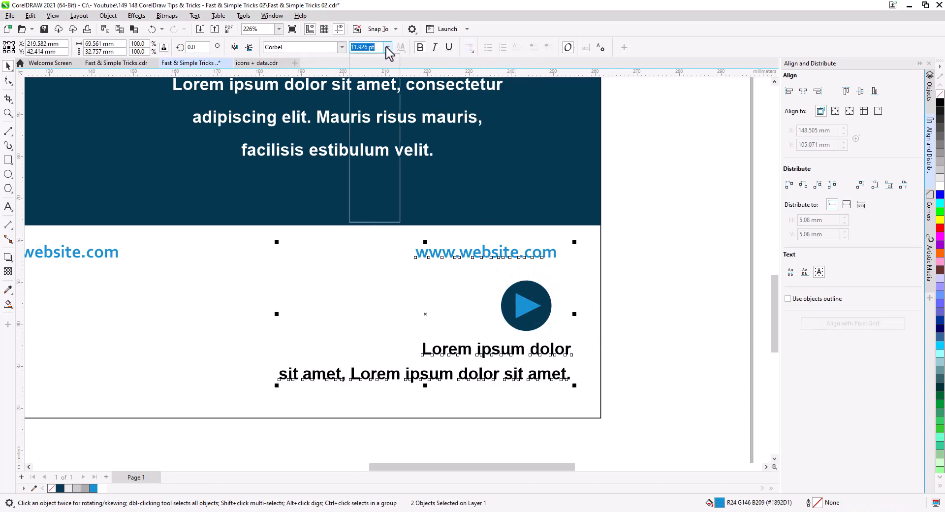
left_click(485, 237)
- Shift the copied website text outward and align the right edges of the play icon and the black text
left_click_drag(507, 258, 540, 256)
left_click(550, 351)
left_click(541, 317, "shift")
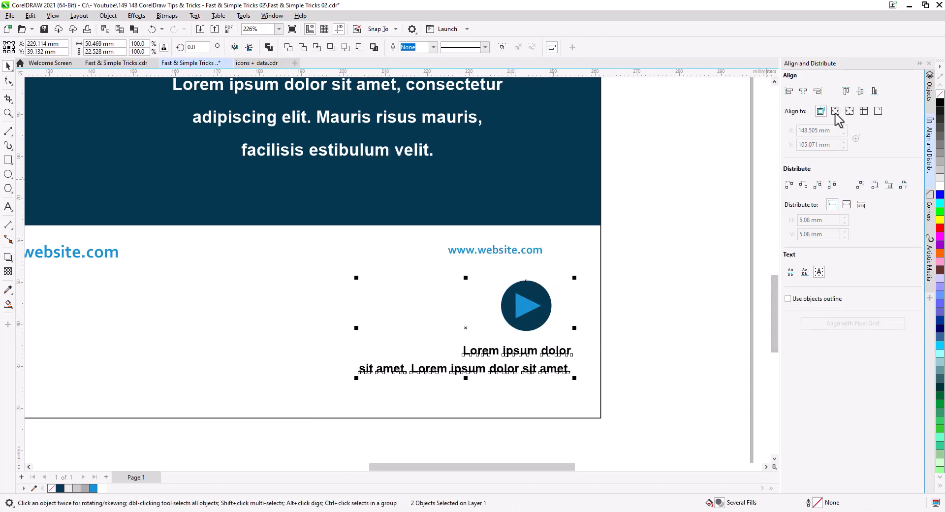
key("r")
left_click(568, 372)
left_click_drag(545, 373, 544, 369)
- Place the copied website text beneath the black text and position the whole contact block in the frame's lower corner
left_click_drag(635, 386, 307, 267)
left_click_drag(525, 326, 546, 346)
left_click(549, 273)
left_click_drag(533, 250, 562, 406)
left_click_drag(622, 418, 316, 280)
left_click_drag(542, 351, 541, 342)
left_click(478, 291)
scroll(478, 290, "down", 2)
left_click_drag(455, 280, 470, 354)
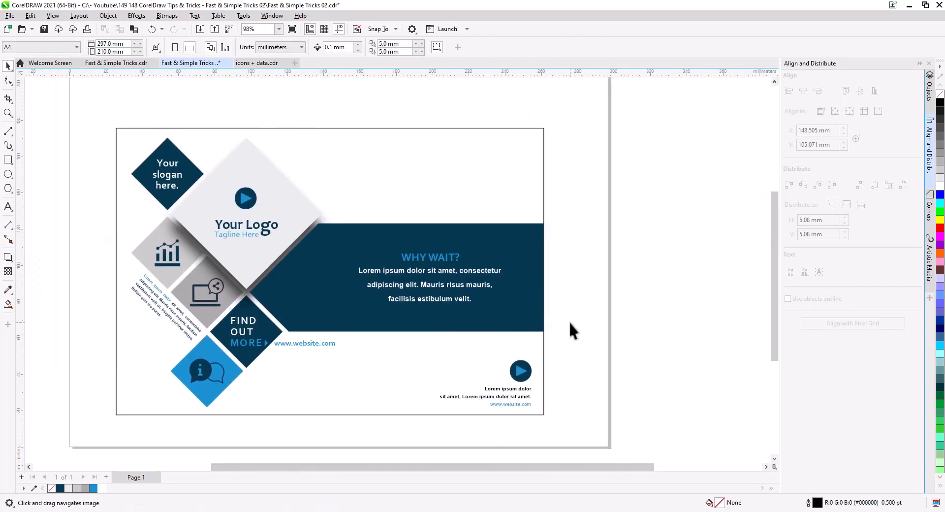
- Copy the "WHY WAIT?" text into the white area above the dark blue rectangle and change the heading to "COMPANY NAME"
left_click_drag(415, 260, 416, 162)
left_click(433, 179)
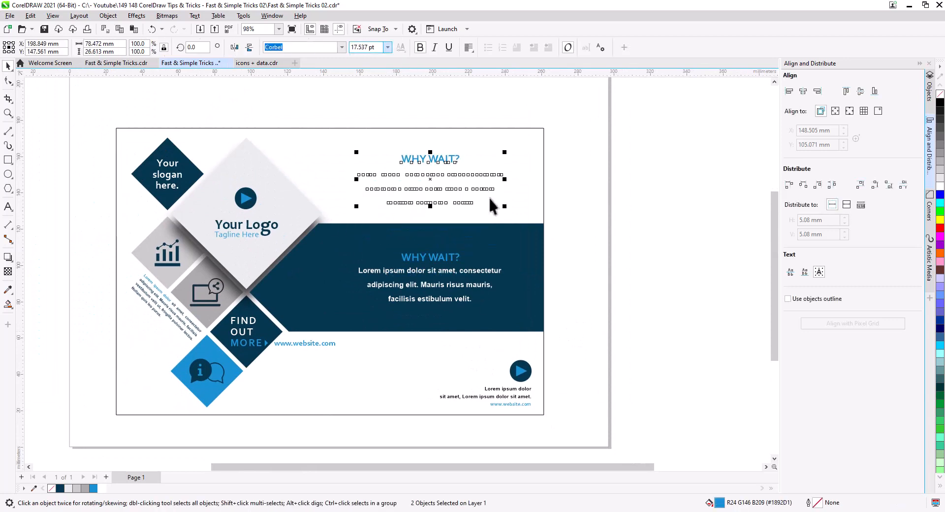
left_click(422, 161)
double_click(423, 160)
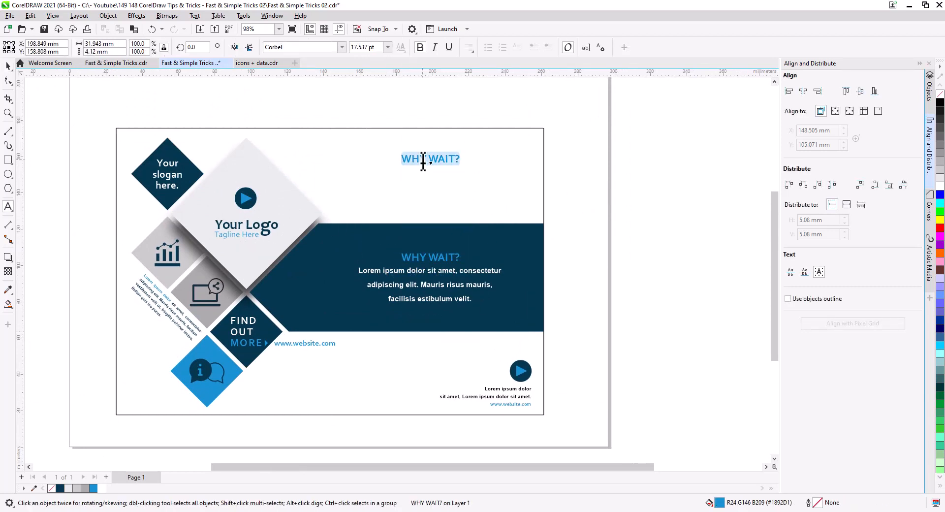
type("COMPANY NAME")
- Remove the bold style from "COMPANY NAME" and enlarge it to about 28.7 pt
left_click(8, 66)
key("ctrl+b")
left_click_drag(418, 161, 501, 184)
- Make the word "COMPANY" dark blue and bold
double_click(449, 174)
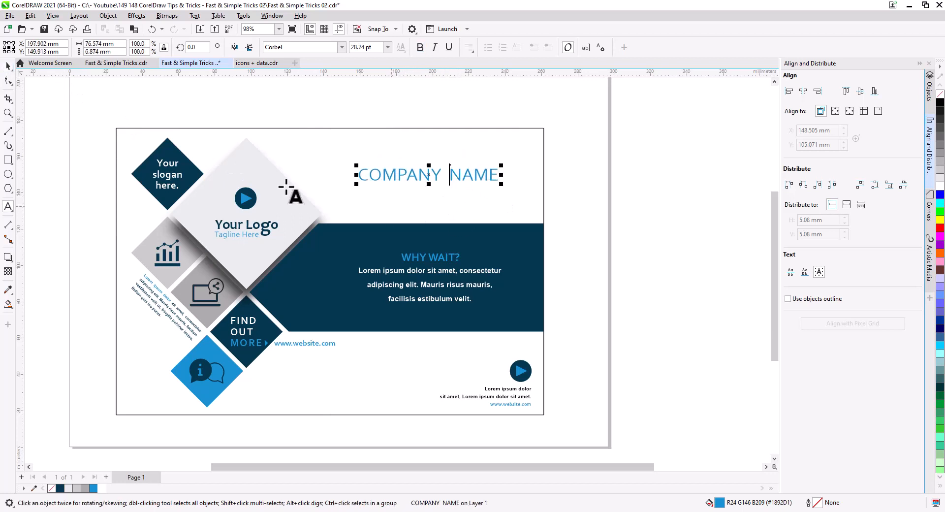
double_click(381, 175)
left_click(60, 488)
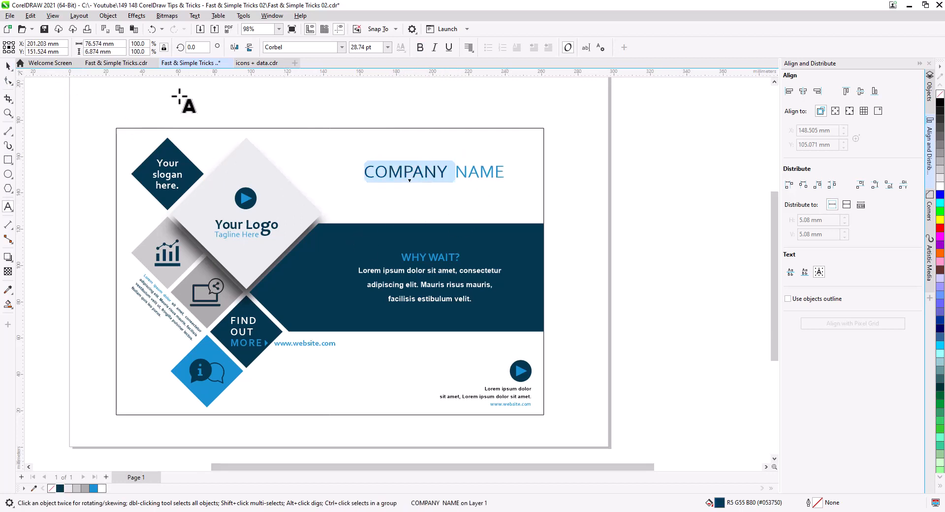
left_click(420, 47)
left_click(8, 66)
left_click(599, 251)
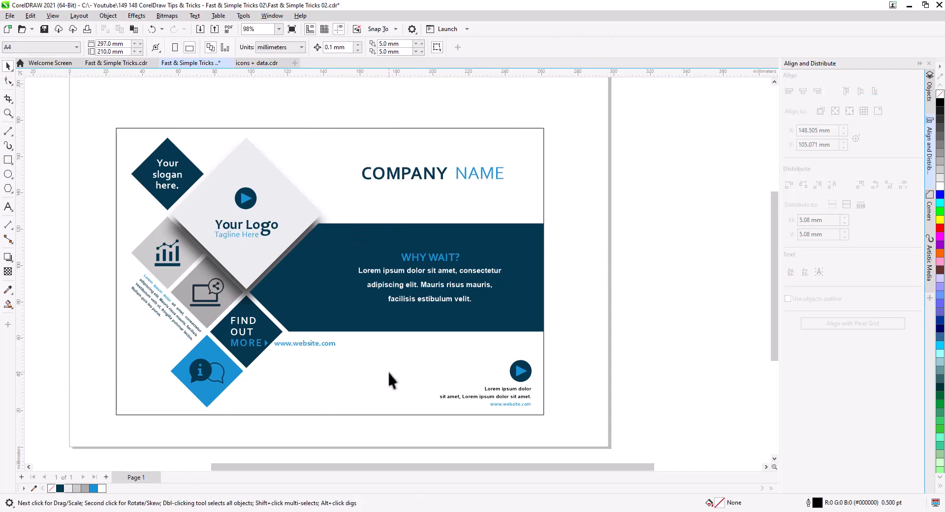
- Copy the black two-line text beneath "COMPANY NAME" and delete the copy's second line
left_click_drag(518, 397, 437, 210)
right_click(437, 211)
scroll(424, 197, "up", 2)
double_click(279, 219)
left_click_drag(270, 219, 480, 224)
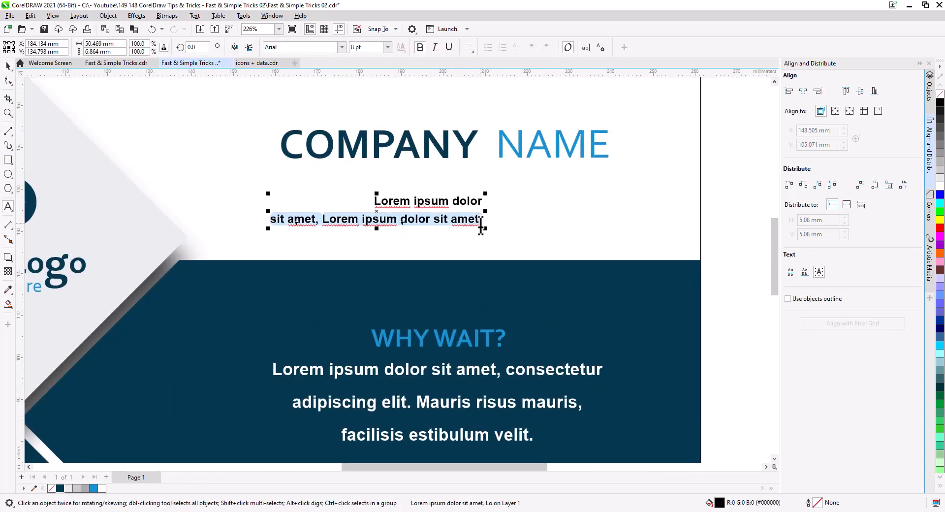
key("Delete")
- Change the line under the company name to "Lorem . Ipsum . Dolor"
left_click(414, 201)
type(".")
key("BackSpace")
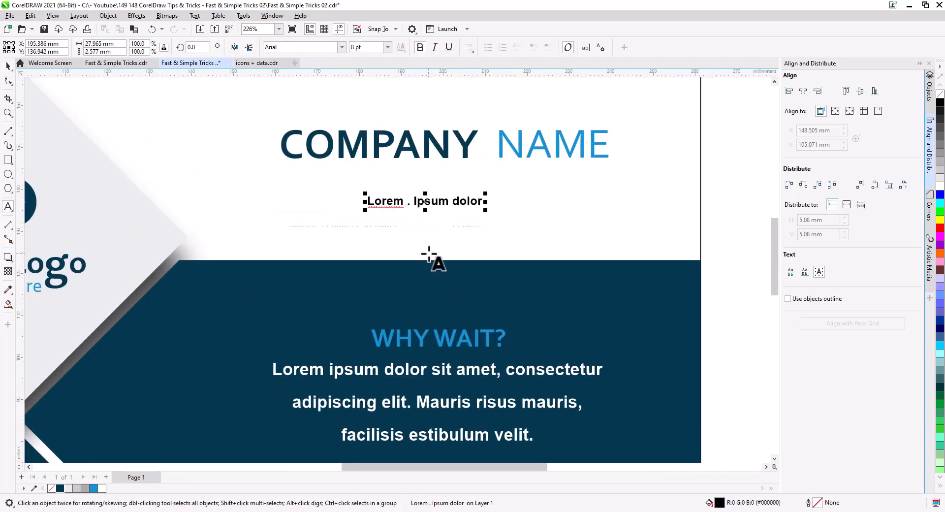
type(".")
left_click(7, 66)
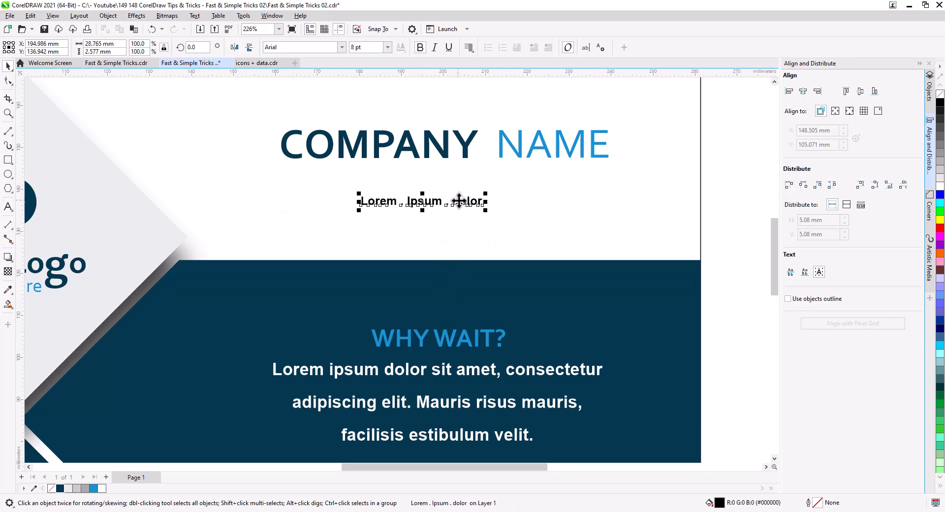
double_click(459, 201)
left_click_drag(459, 201, 452, 201)
left_click(377, 215)
type("D")
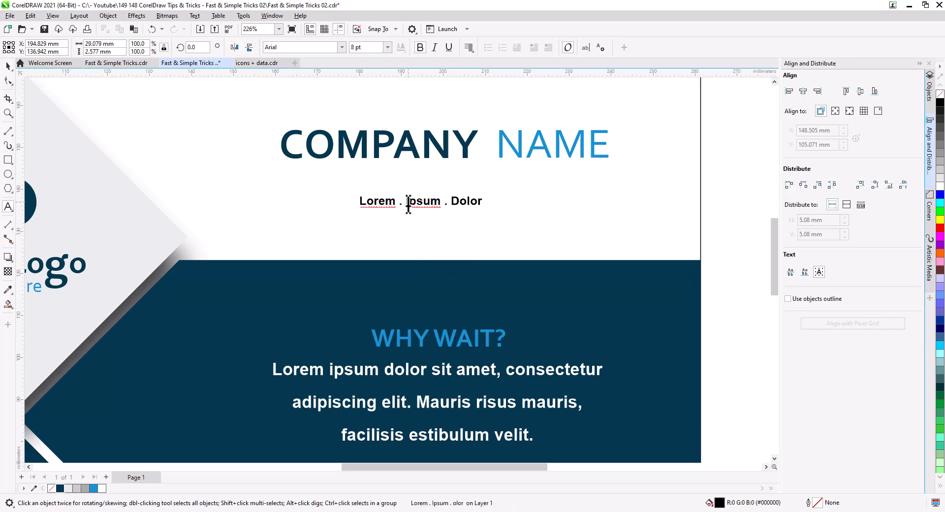
left_click(7, 67)
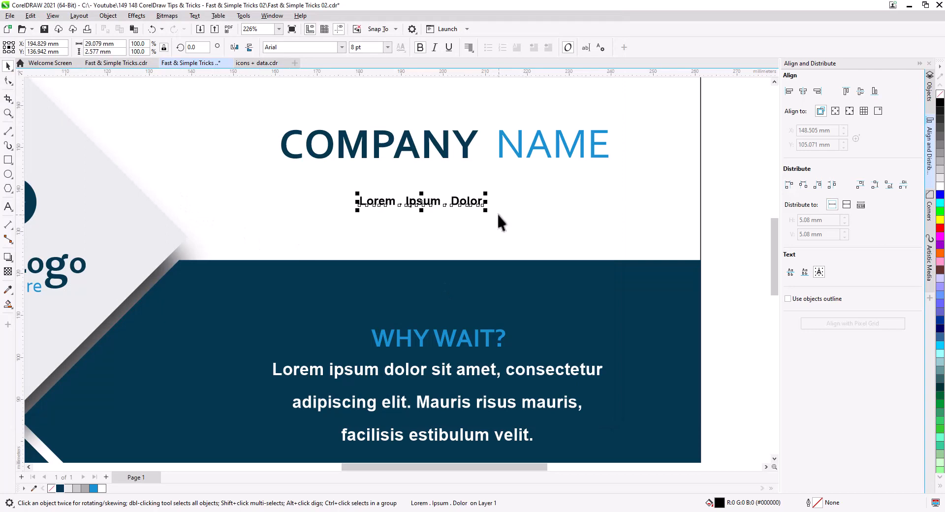
- Restyle "Lorem . Ipsum . Dolor" as regular dark blue text at about 13.3 pt, with "Ipsum" in bright blue
left_click_drag(485, 210, 523, 225)
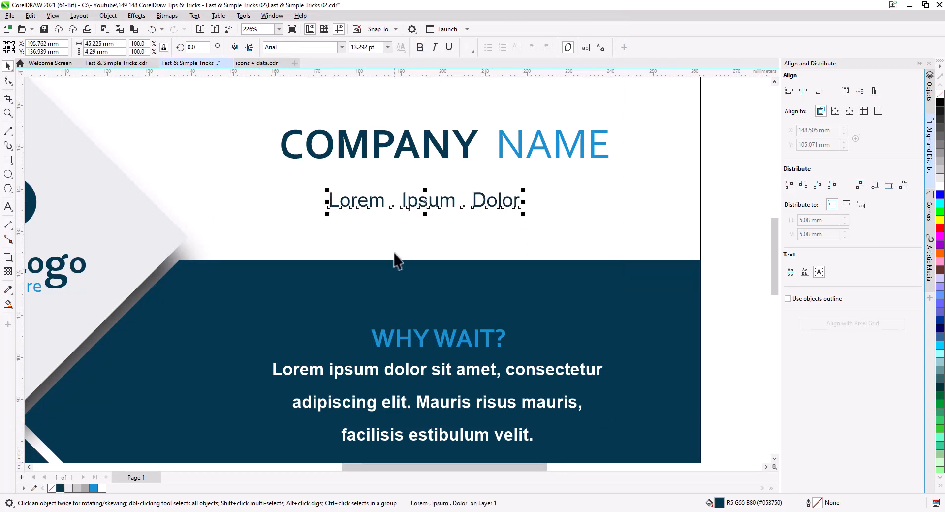
left_click_drag(425, 201, 440, 187)
double_click(440, 186)
left_click(93, 487)
left_click(8, 66)
- Center "Lorem . Ipsum . Dolor" horizontally with the company name
left_click(440, 153, "shift")
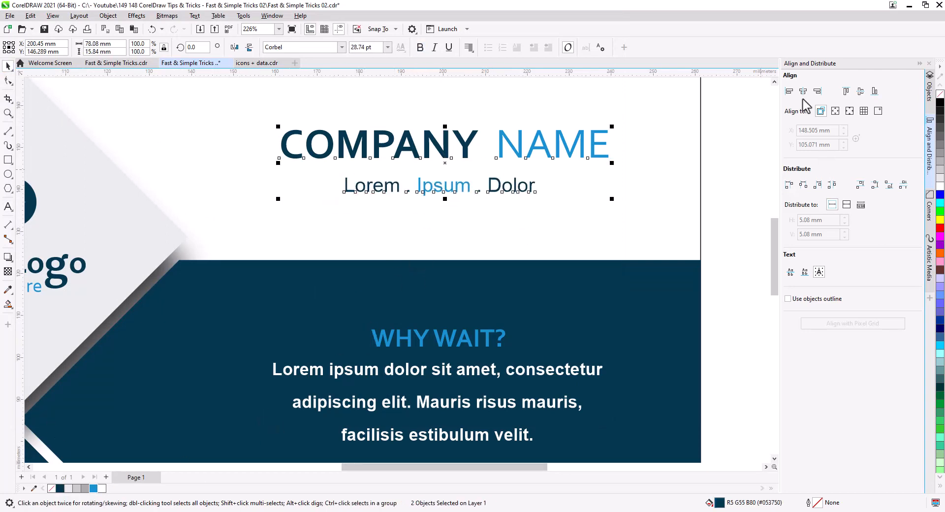
left_click(803, 92)
left_click(507, 204)
scroll(511, 227, "down", 2)
left_click_drag(427, 406, 424, 383)
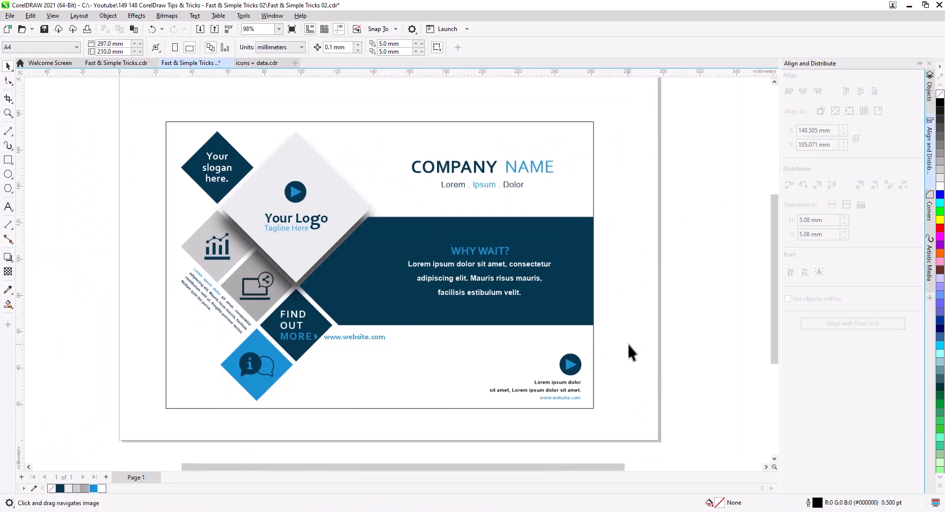
scroll(352, 324, "up", 1)
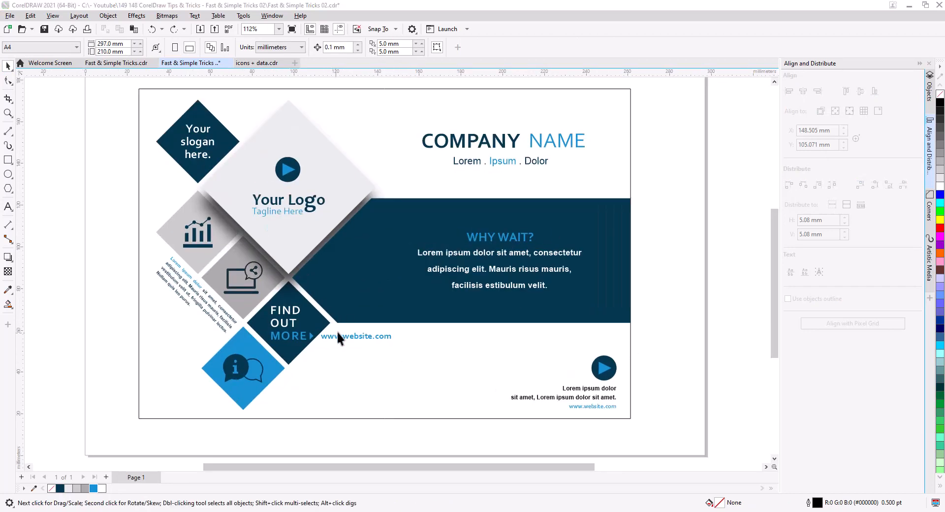
- Draw a diagonal line along the "FIND OUT MORE" diamond's lower outer edge and extend it to about 61.7 mm in width and height
scroll(329, 325, "up", 5)
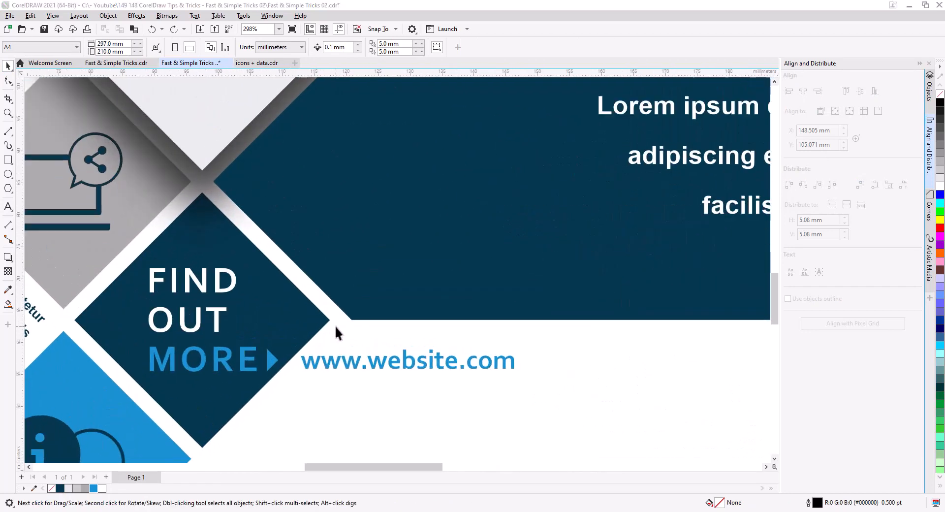
left_click(8, 131)
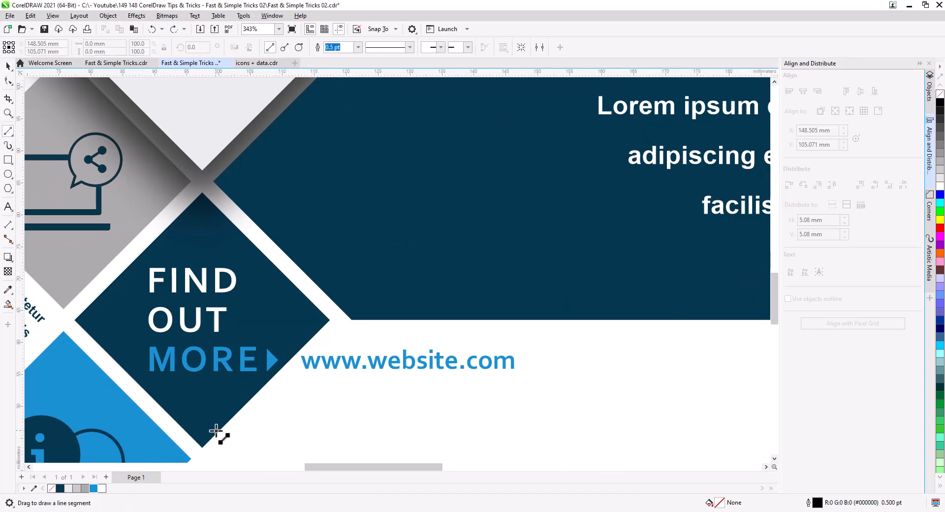
left_click_drag(290, 369, 332, 318)
left_click(8, 66)
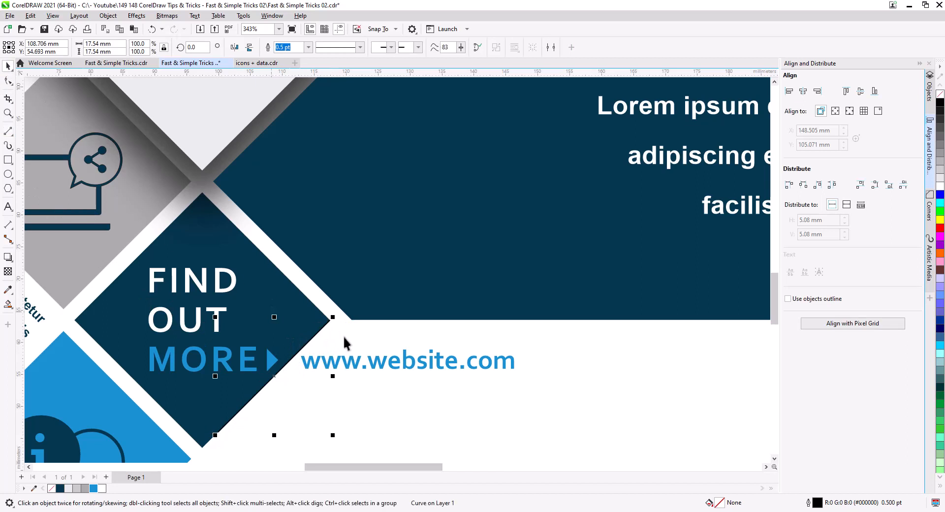
left_click_drag(334, 318, 525, 181)
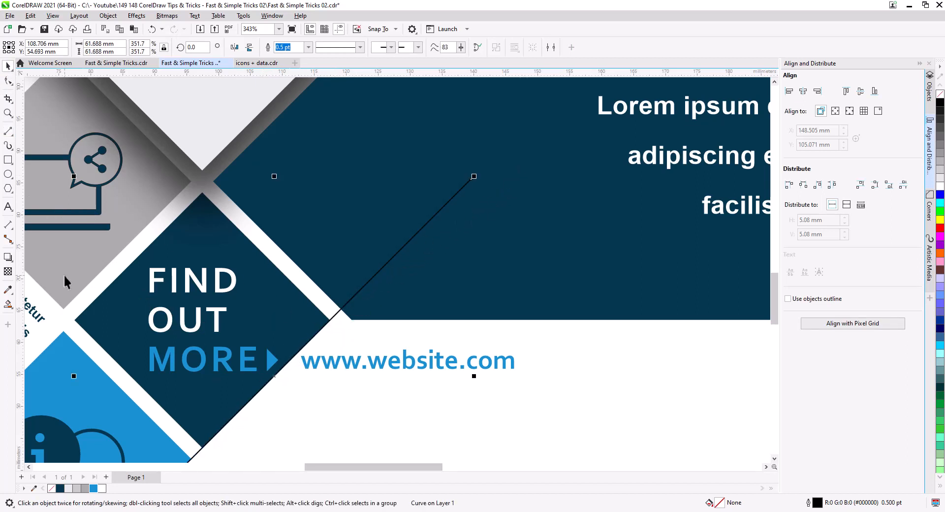
- Draw a second diagonal line along the dark blue rectangle's slanted lower edge, running past its bottom corner
left_click(8, 131)
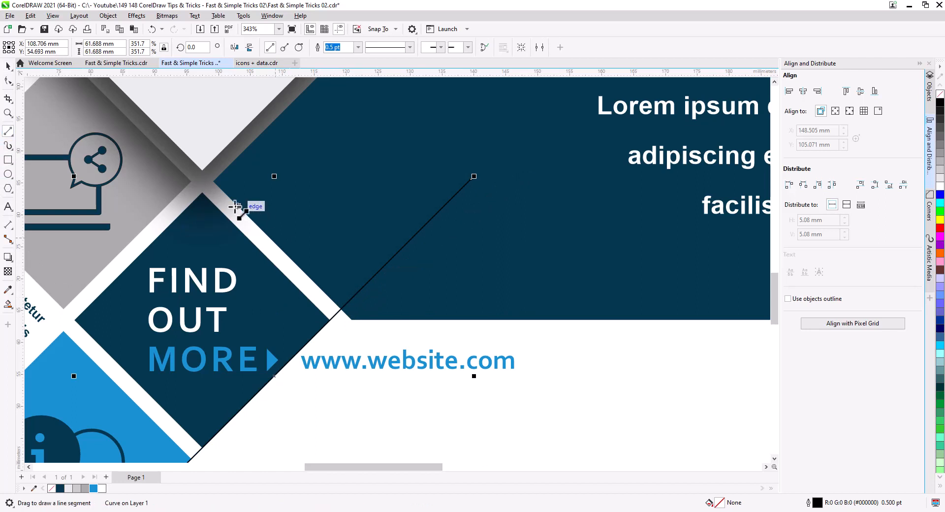
mouse_move(233, 200)
left_mouse_down()
mouse_move(400, 356)
mouse_move(385, 353)
left_mouse_up()
left_click(8, 66)
- Draw a horizontal line about 166 mm long across the lower part of the dark blue rectangle, overshooting both its sides
double_click(364, 310)
scroll(333, 314, "up", 5)
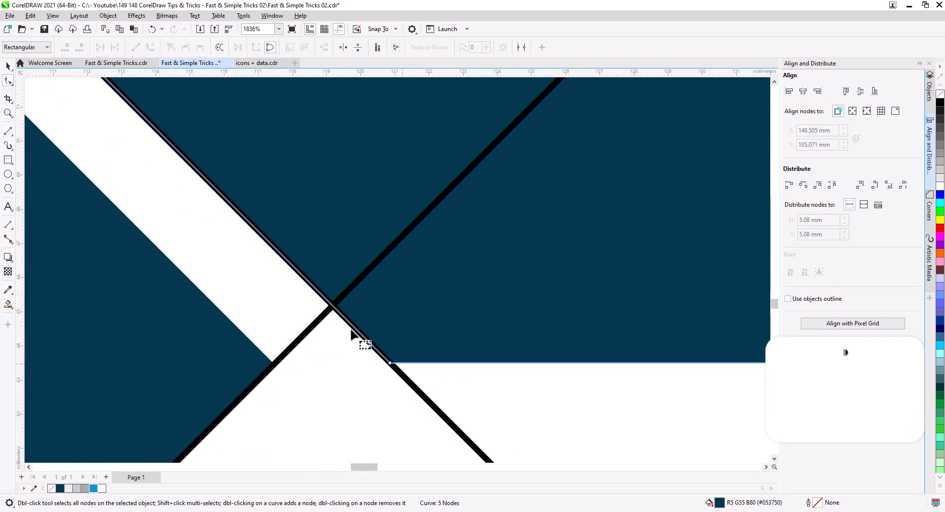
scroll(347, 339, "down", 6)
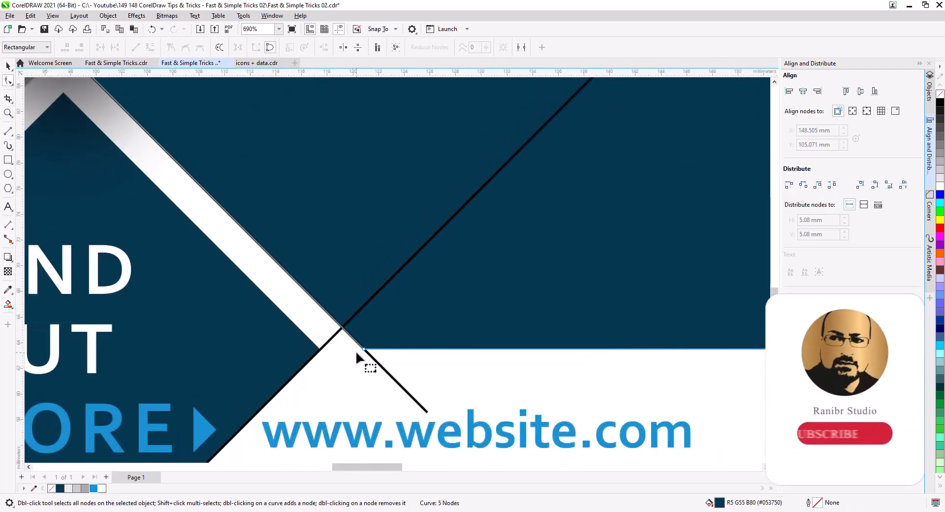
scroll(397, 383, "down", 3)
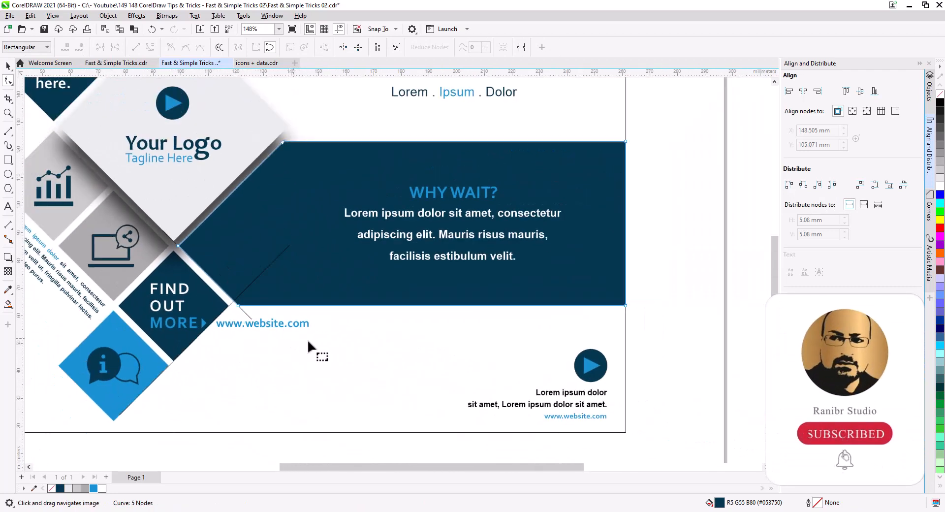
left_click(8, 130)
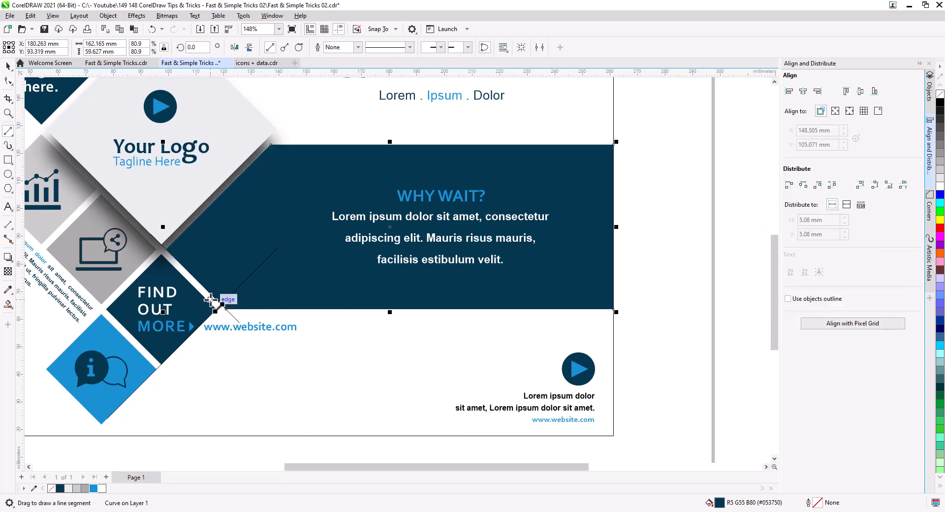
left_click_drag(196, 299, 597, 309)
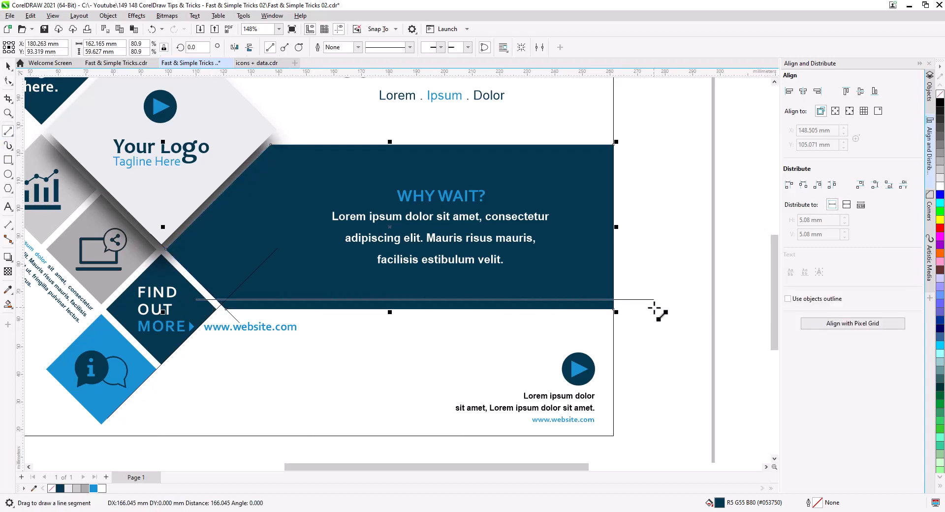
left_click_drag(655, 309, 658, 309)
left_click(8, 67)
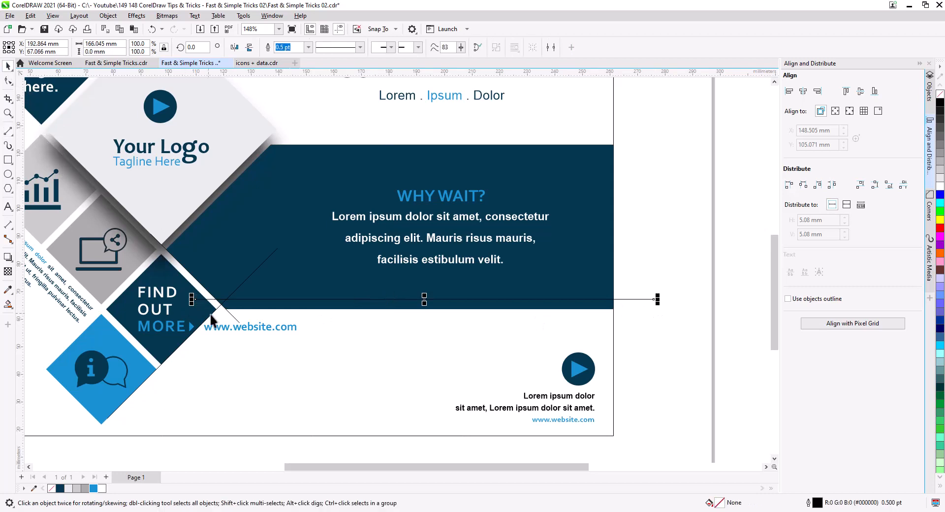
- Move the horizontal line down so it passes through the crossing point of the two diagonal lines
left_click_drag(228, 302, 220, 308)
scroll(221, 308, "up", 6)
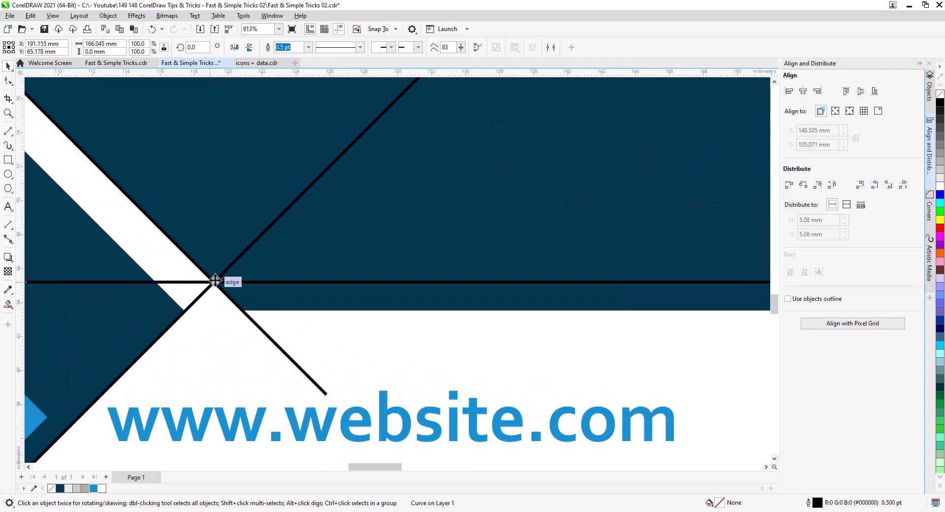
scroll(306, 327, "down", 4)
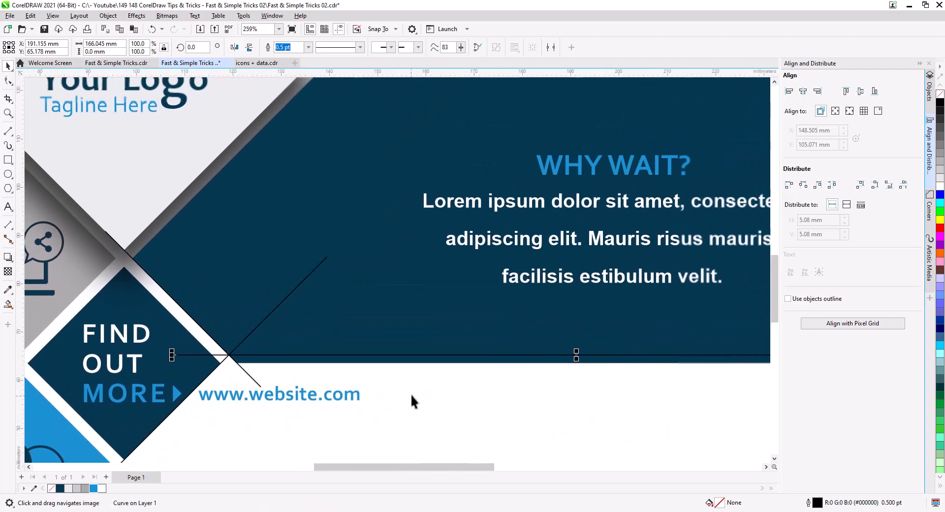
- Cut the "WHY WAIT?" text group to the clipboard and delete the long diagonal line along the "FIND OUT MORE" diamond's edge
left_click(448, 325)
scroll(446, 345, "down", 2)
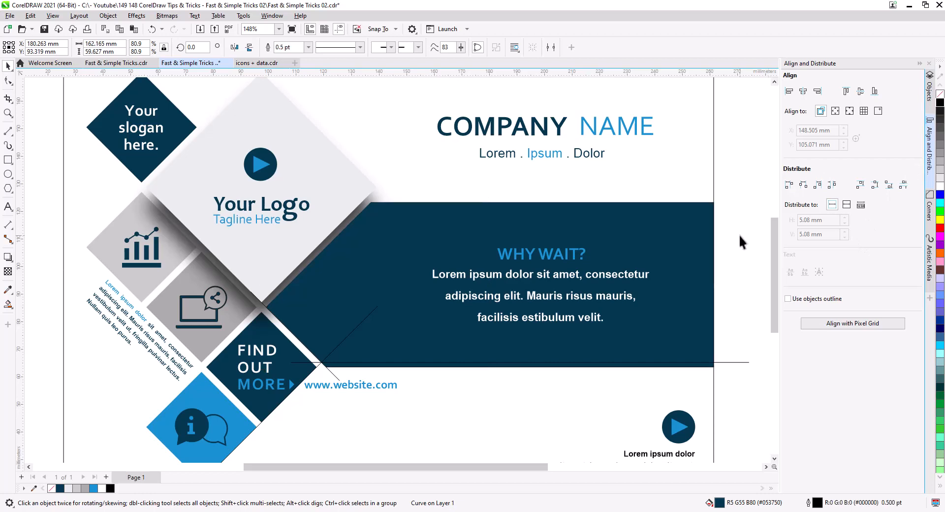
left_click(556, 262)
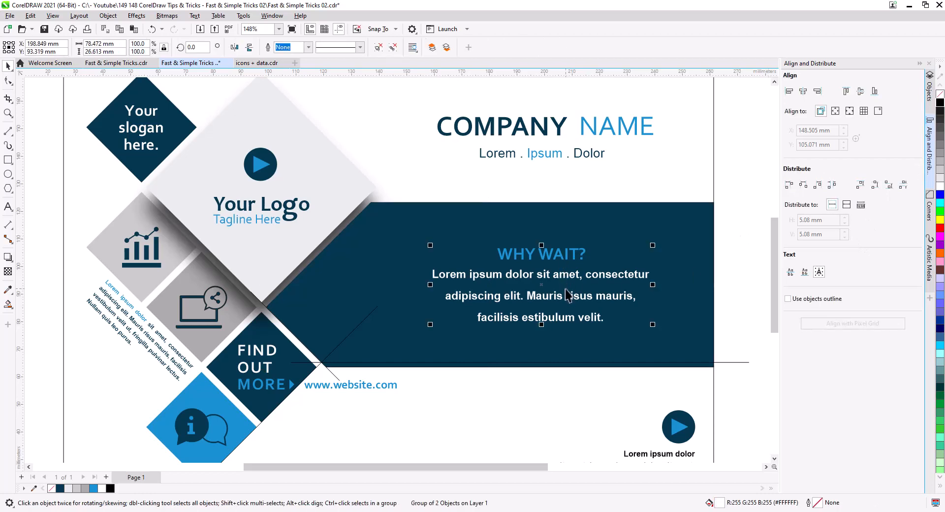
key("ctrl+x")
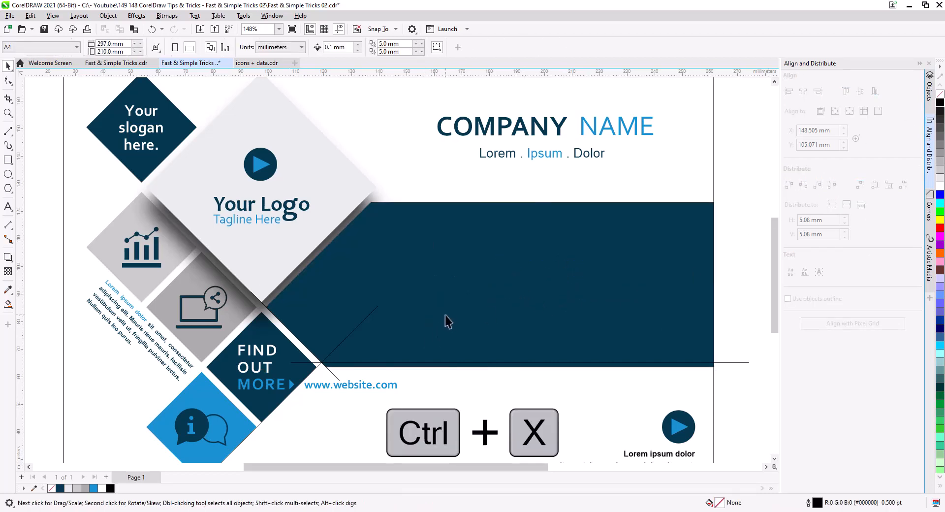
left_click(341, 344)
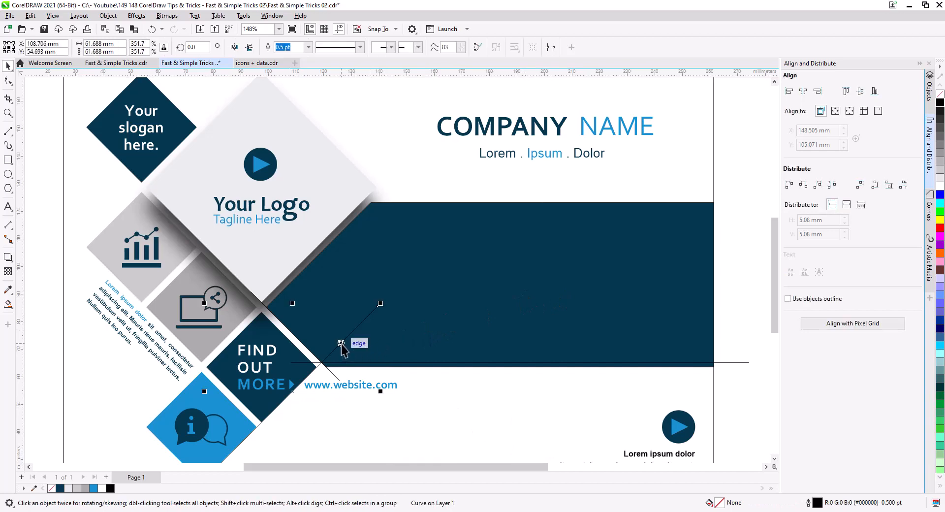
key("Delete")
- Smart-fill the rectangle area above the horizontal line as a new blue shape with a hairline outline
left_click(380, 312)
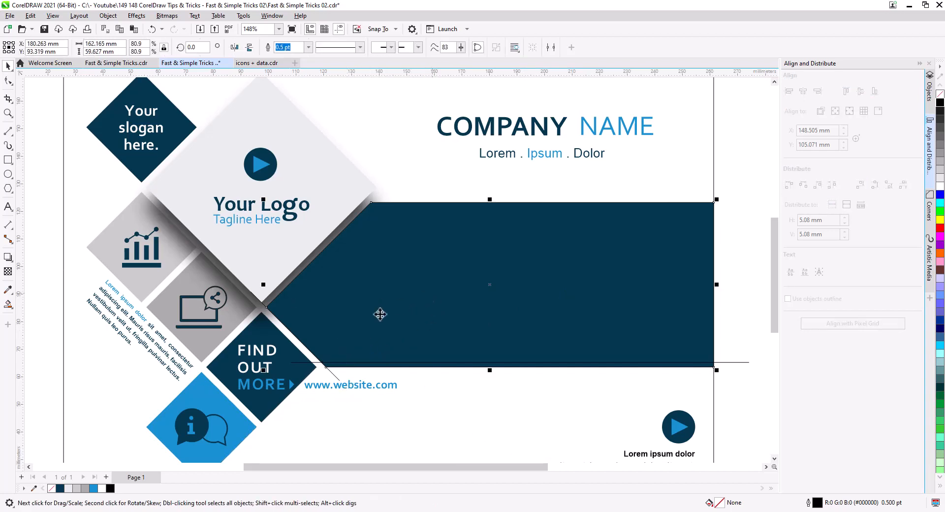
left_click(9, 306)
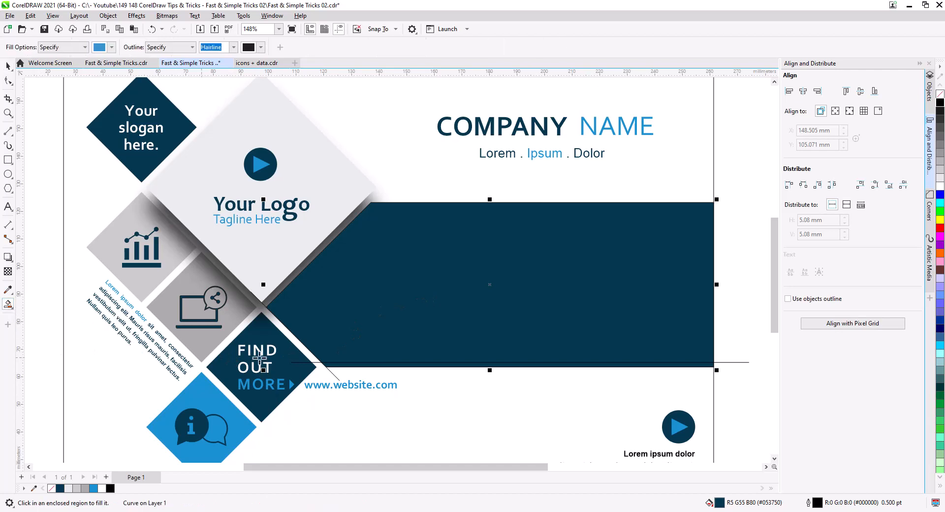
left_click(405, 315)
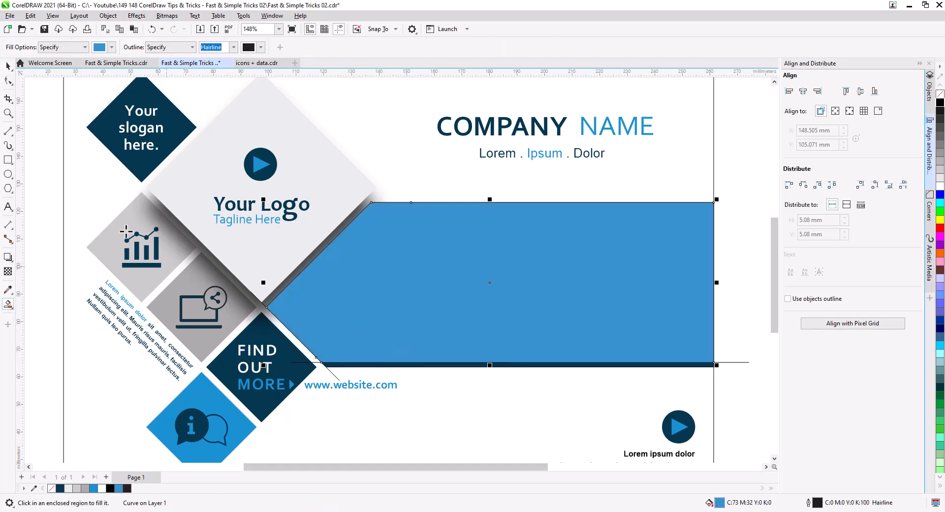
- Delete the horizontal line, the remaining diagonal line and the original dark blue rectangle beneath the new blue shape
left_click(9, 66)
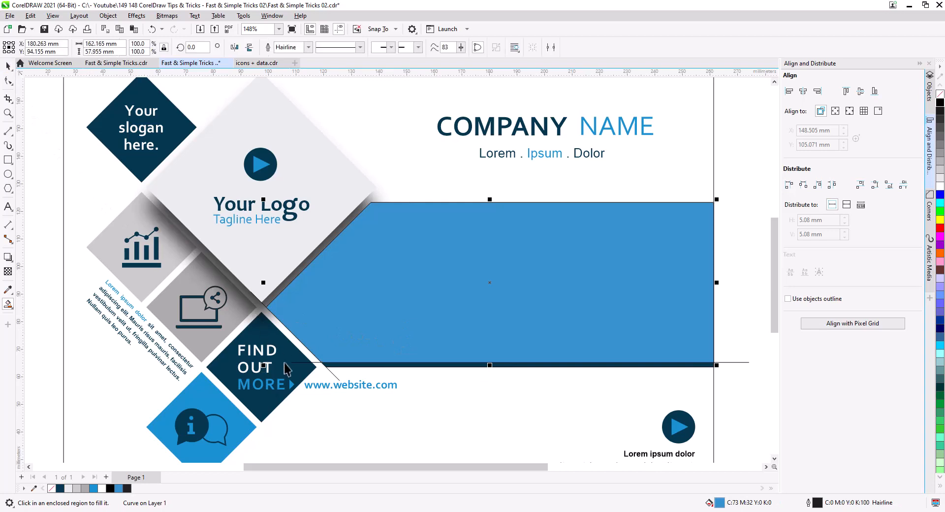
left_click(310, 362)
key("Delete")
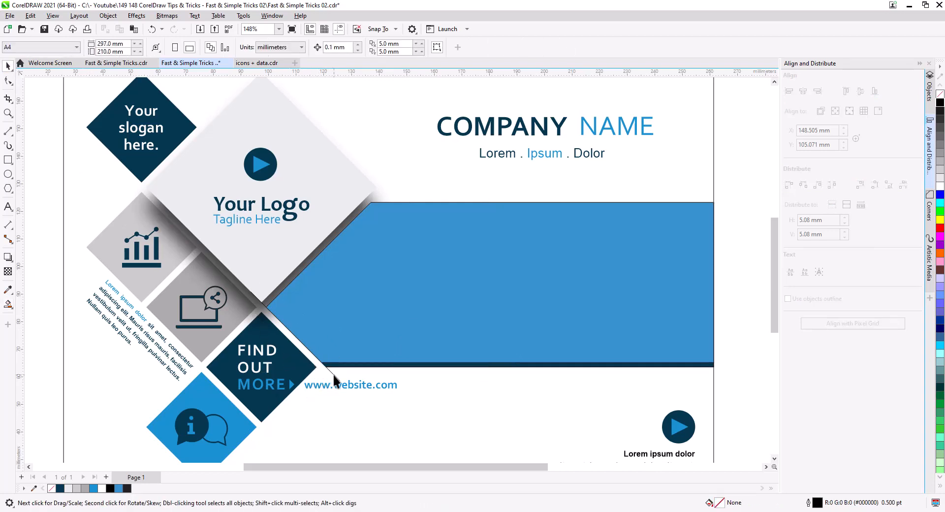
left_click(336, 365)
key("Delete")
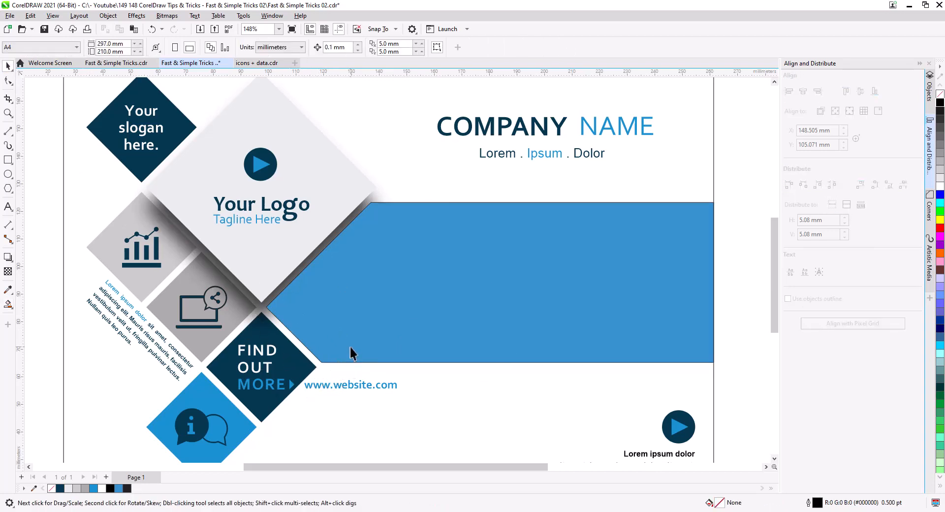
- Recolor the new shape dark blue (#053750) and remove its outline
left_click(350, 347)
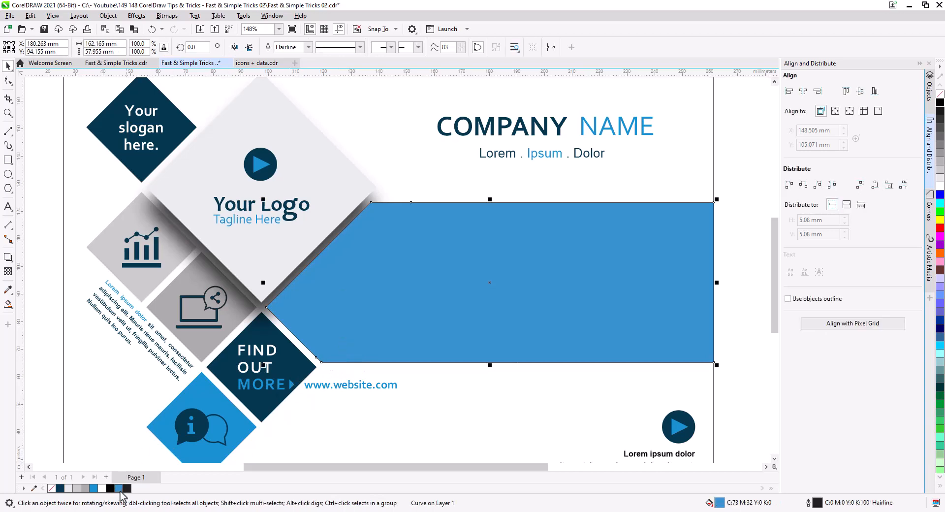
left_click(59, 488)
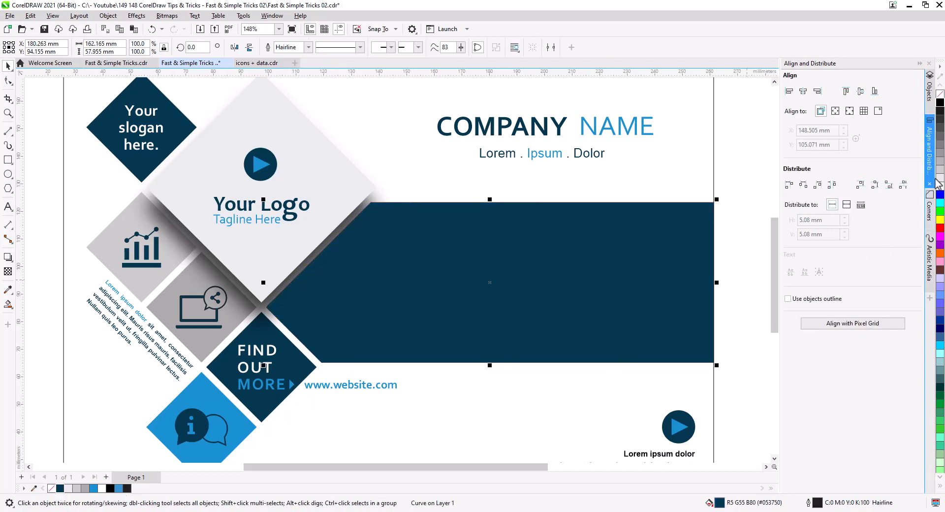
right_click(938, 96)
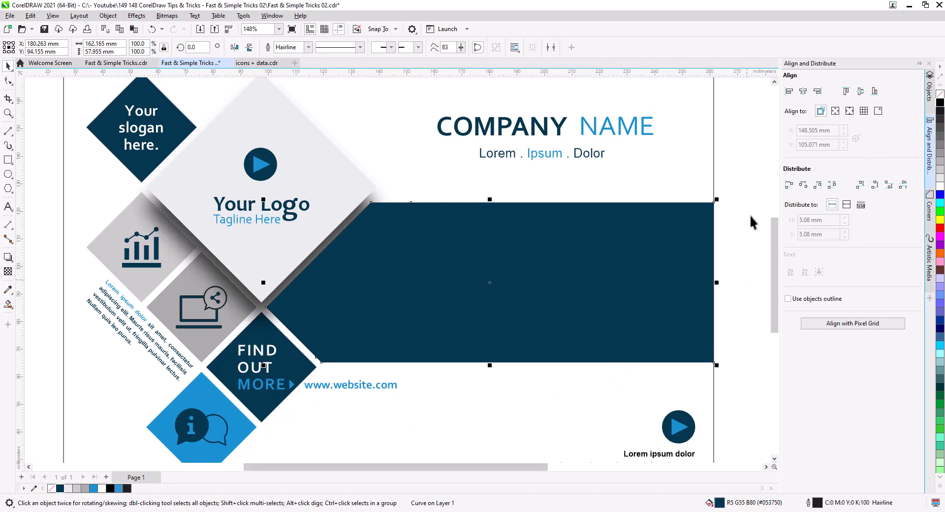
left_click(738, 253)
- Paste the "WHY WAIT?" text group back and center it vertically on the dark blue shape
key("ctrl+v")
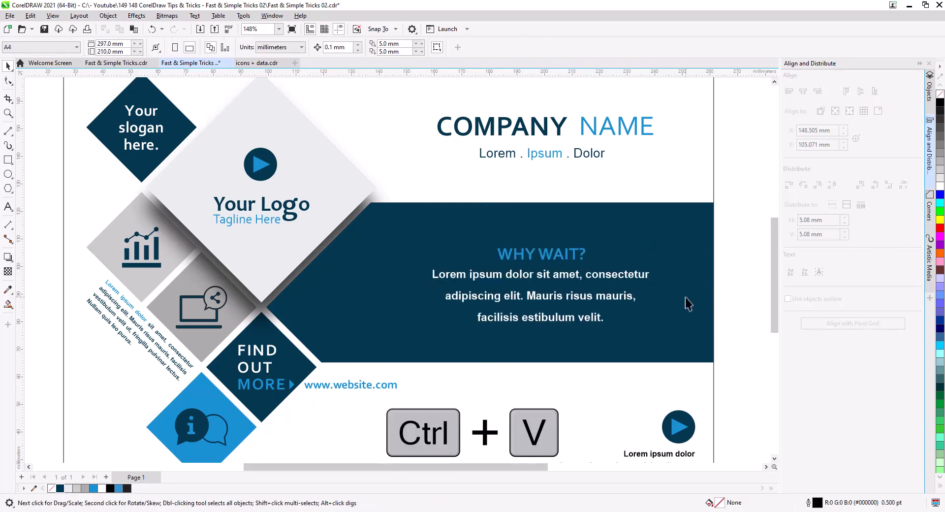
left_click(618, 279)
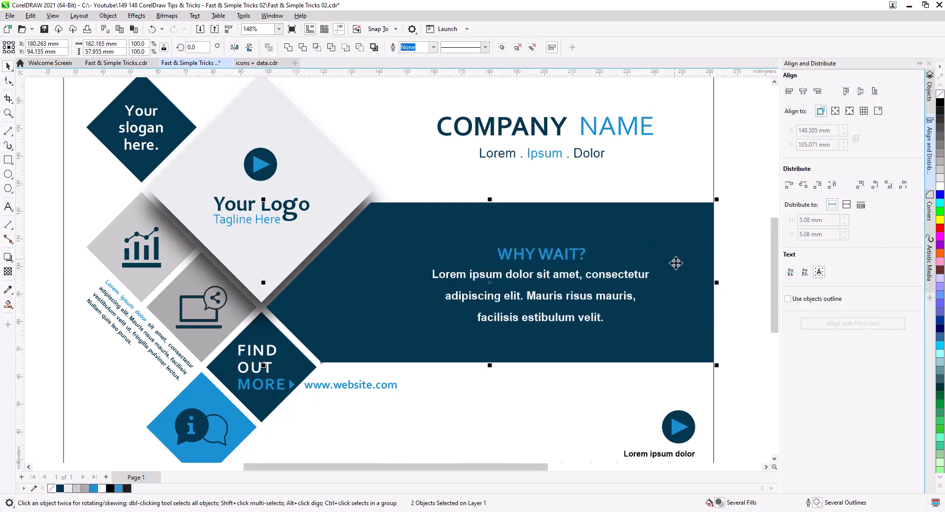
left_click(862, 95)
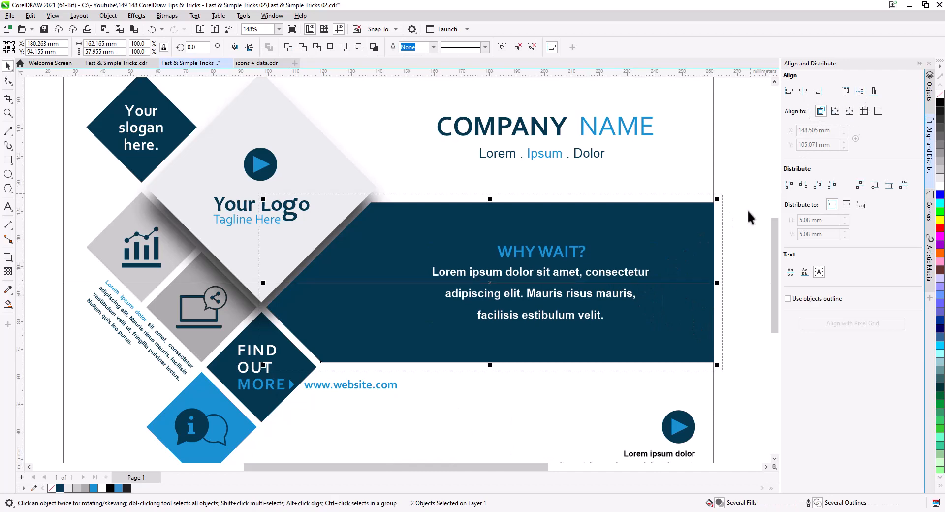
left_click(738, 235)
scroll(358, 356, "down", 2)
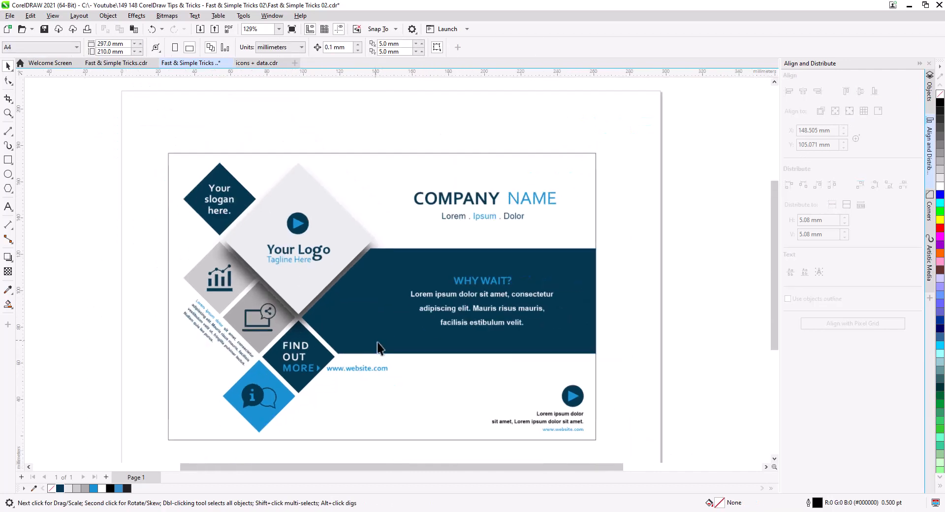